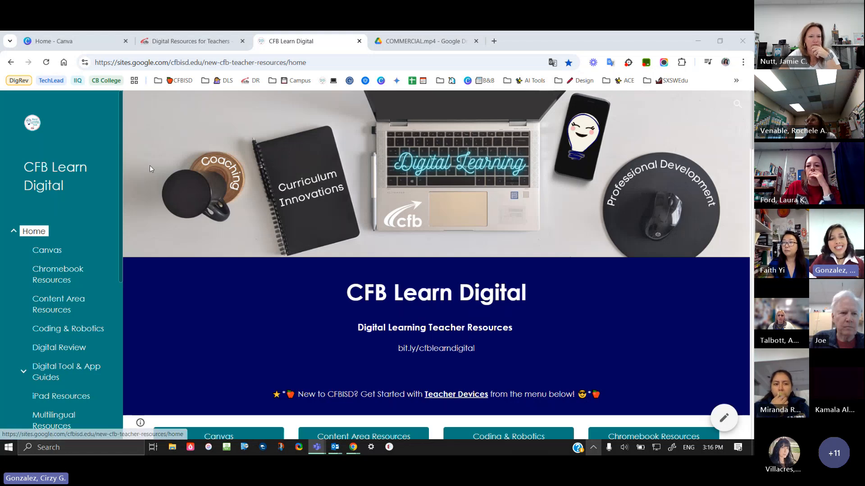
Find Canva on the district's Digital Resources for Teachers page and open it
click(182, 45)
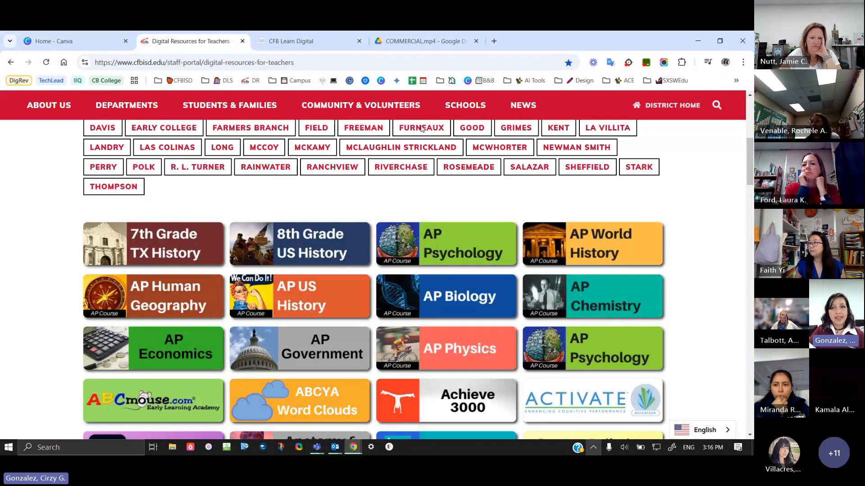
scroll(700, 180, up, 2)
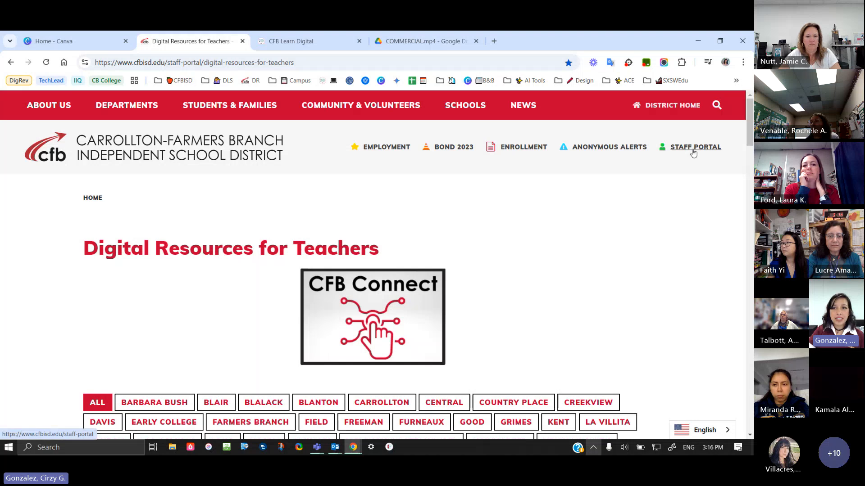
scroll(690, 180, down, 1)
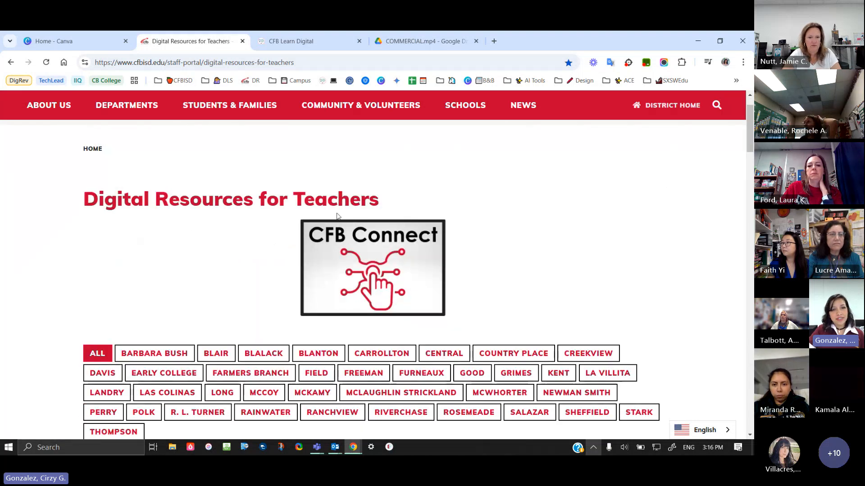
scroll(649, 209, down, 1)
scroll(649, 209, down, 7)
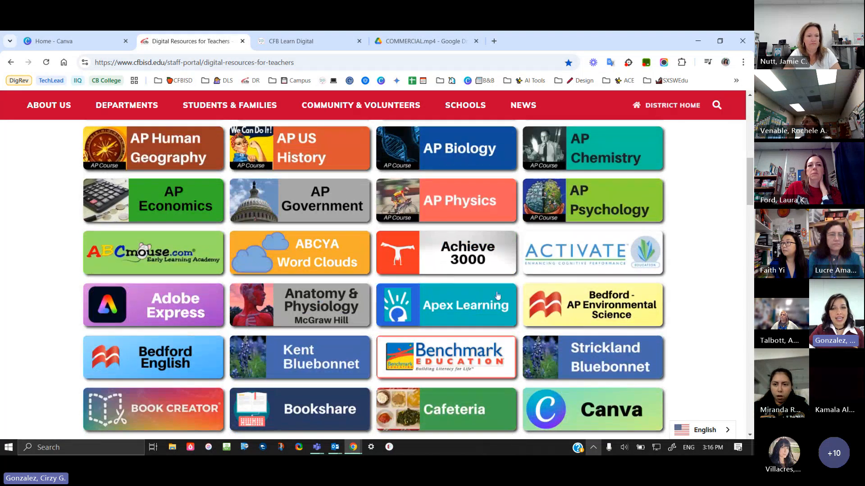
scroll(497, 295, down, 2)
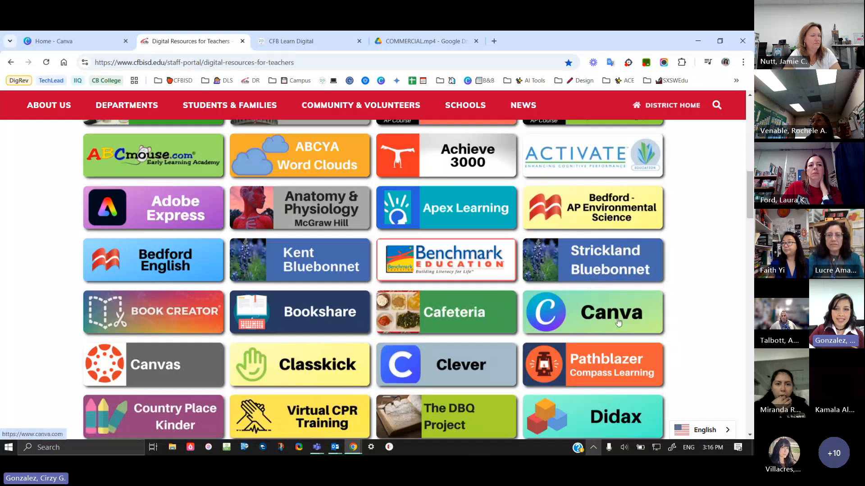
click(571, 324)
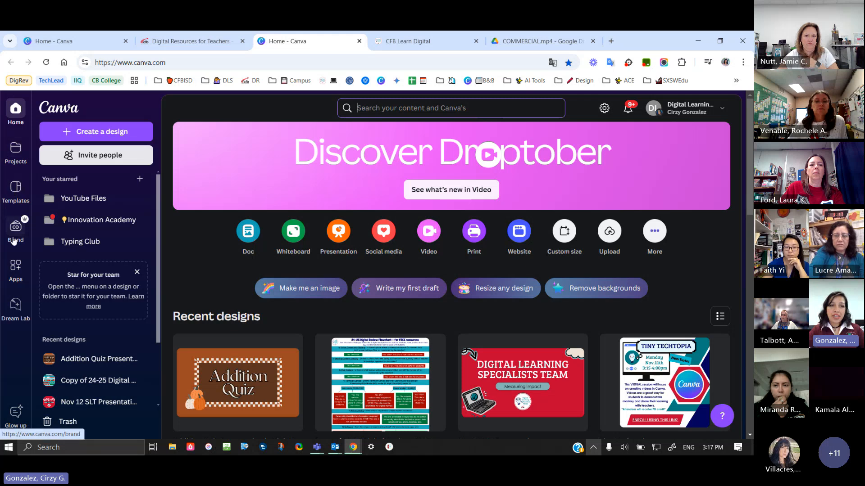
Open the Video category of the Canva templates and look over its video formats and sample templates
click(13, 196)
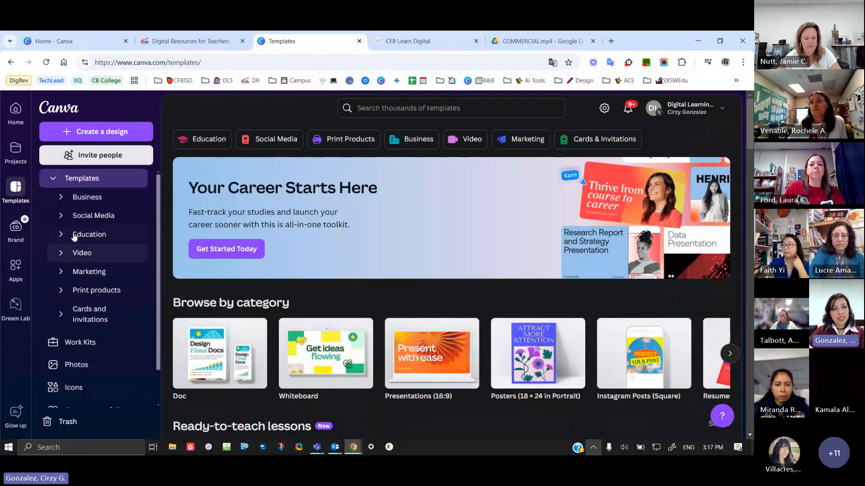
click(53, 183)
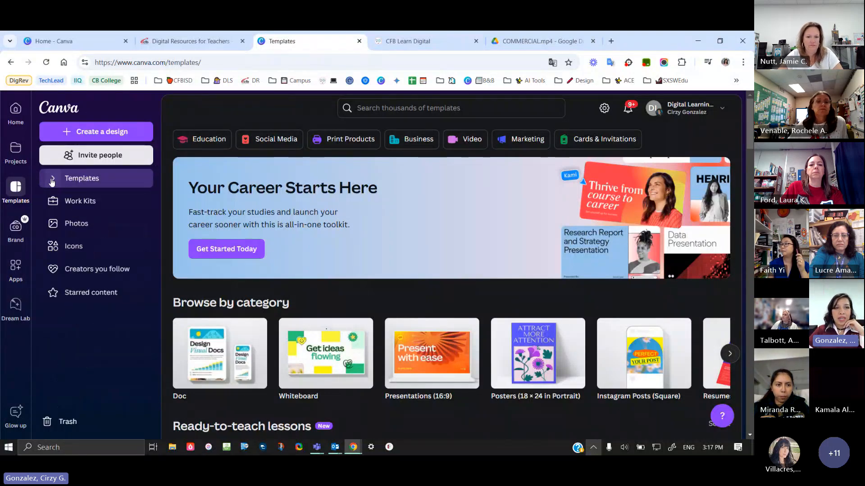
click(52, 182)
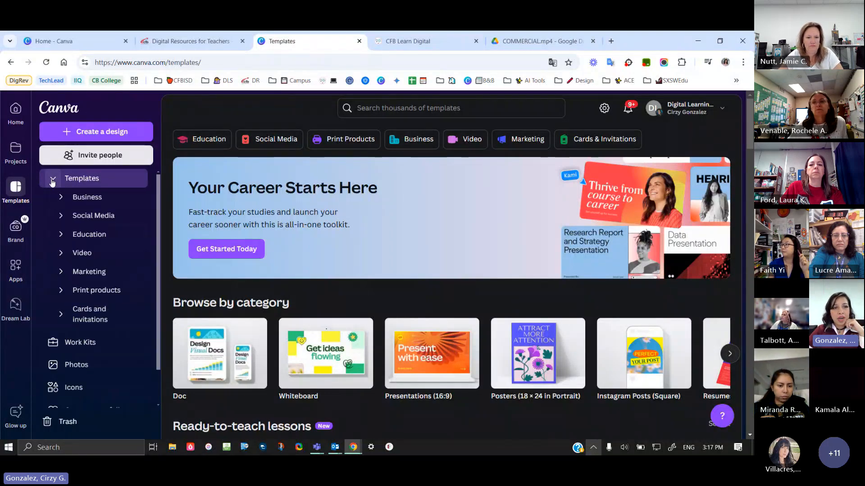
click(83, 251)
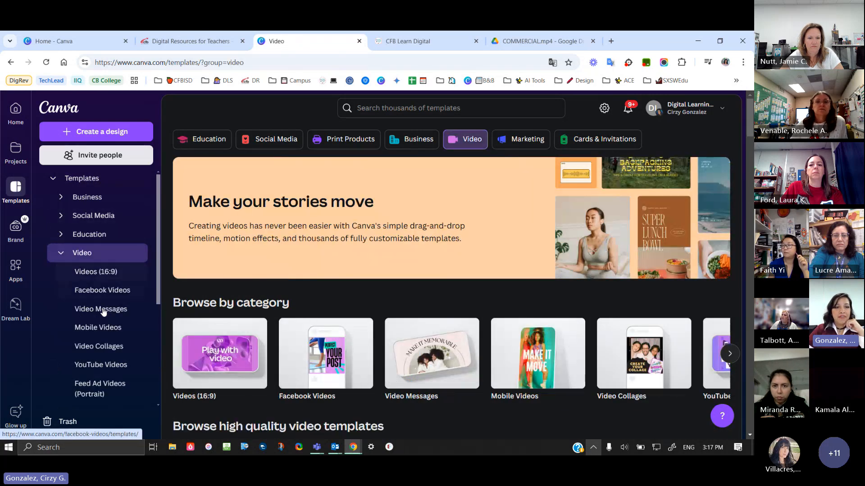
scroll(623, 321, down, 2)
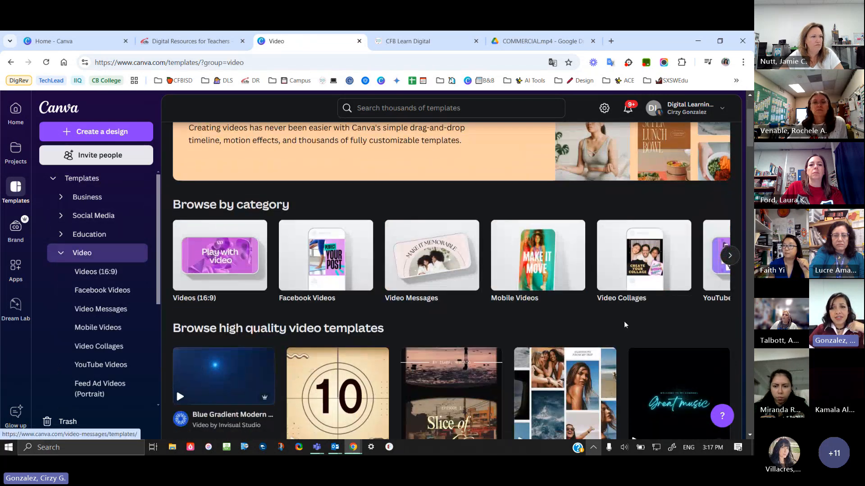
scroll(660, 359, up, 1)
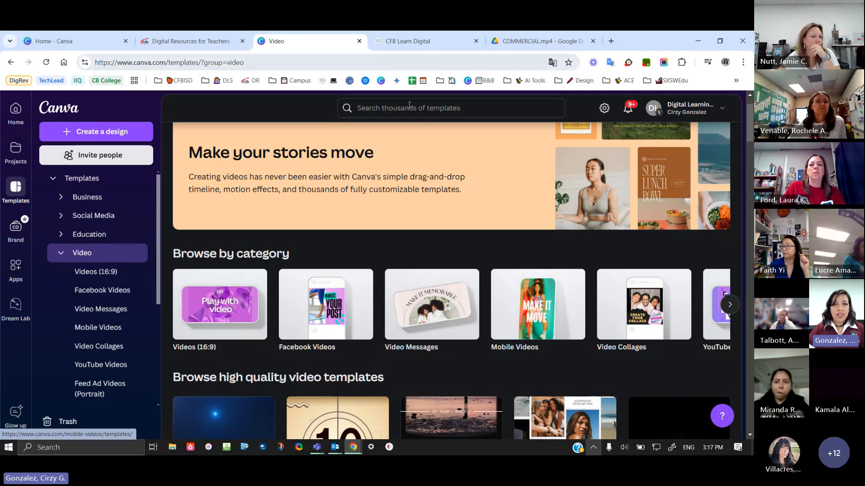
Search the Canva templates for "commercial" and preview the Black and White Commercial video template
click(381, 110)
text(co)
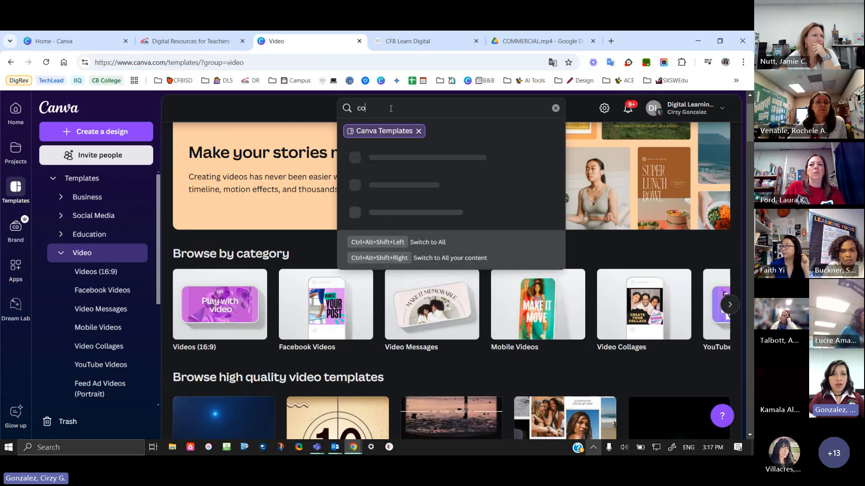
text(mmercial)
key(Return)
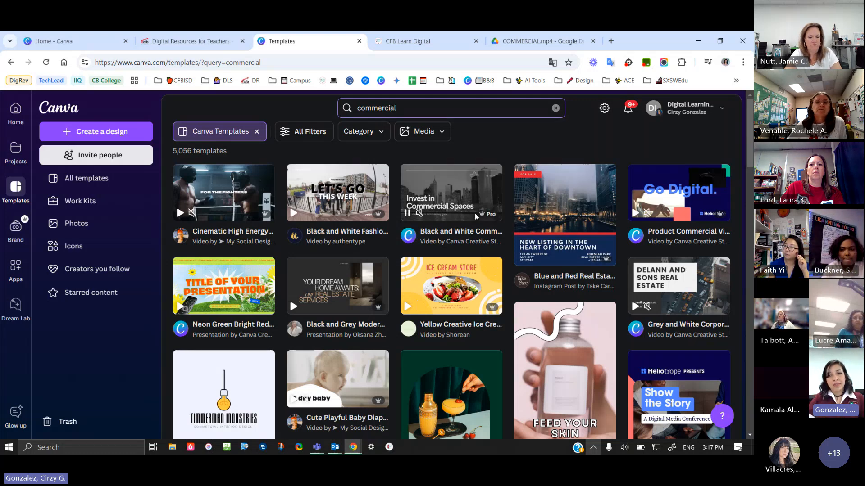
mouse_move(480, 217)
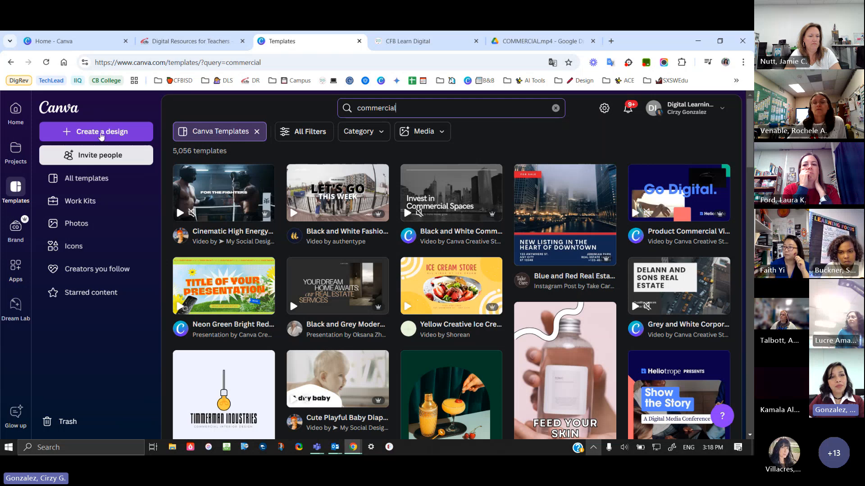
Create a blank Video (1080p) design
click(100, 135)
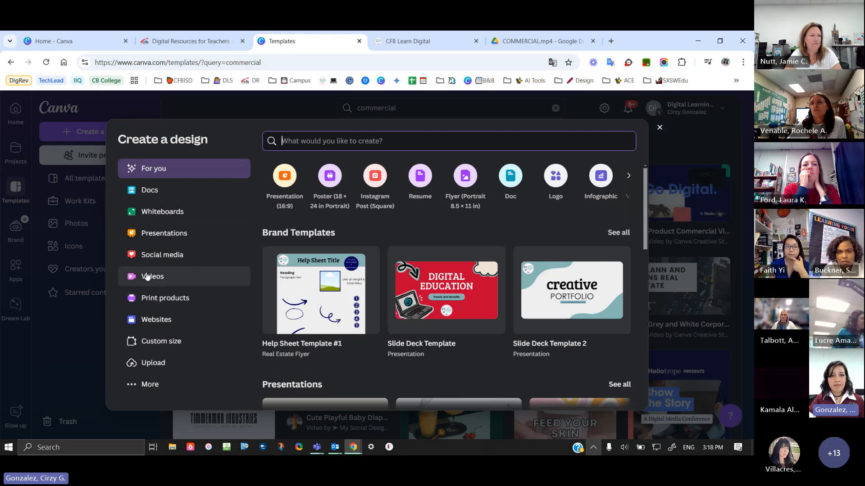
click(174, 279)
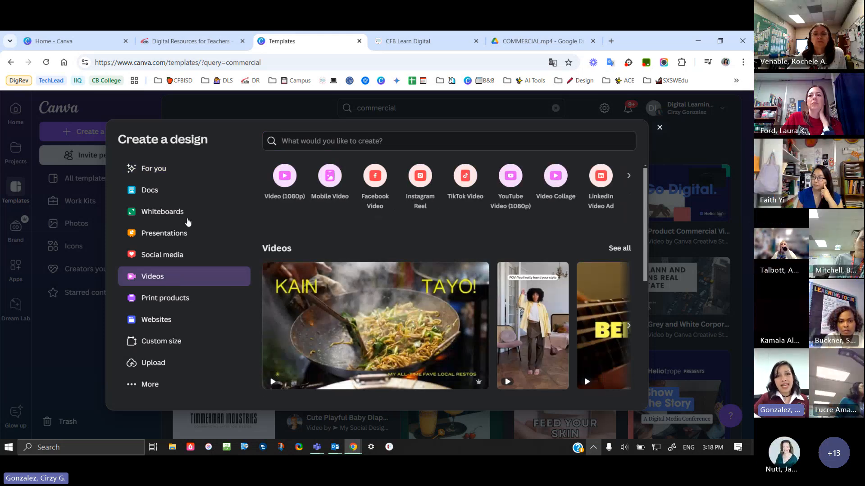
click(284, 176)
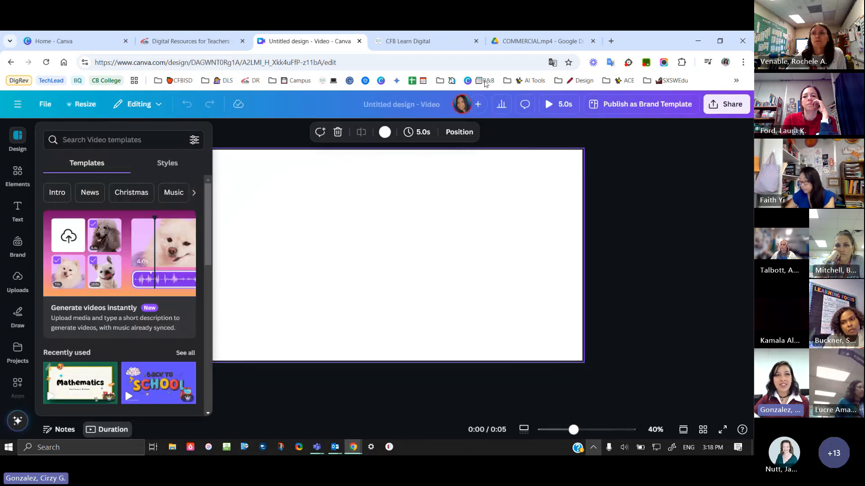
click(201, 42)
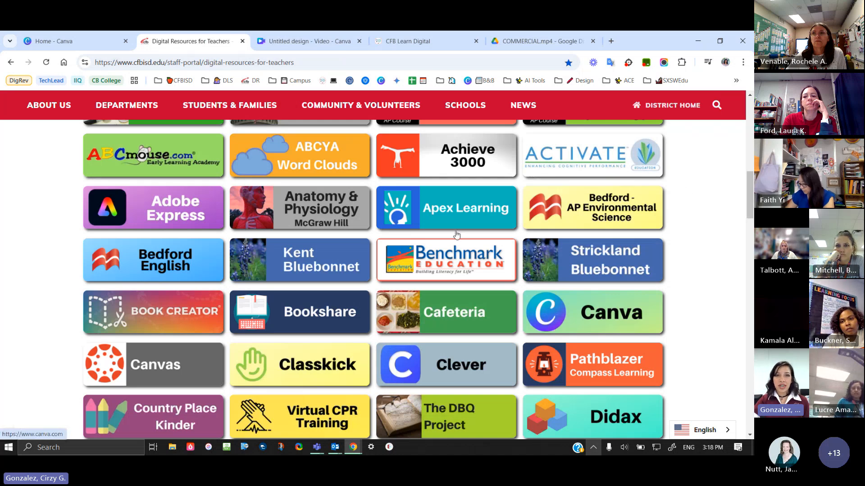
click(308, 41)
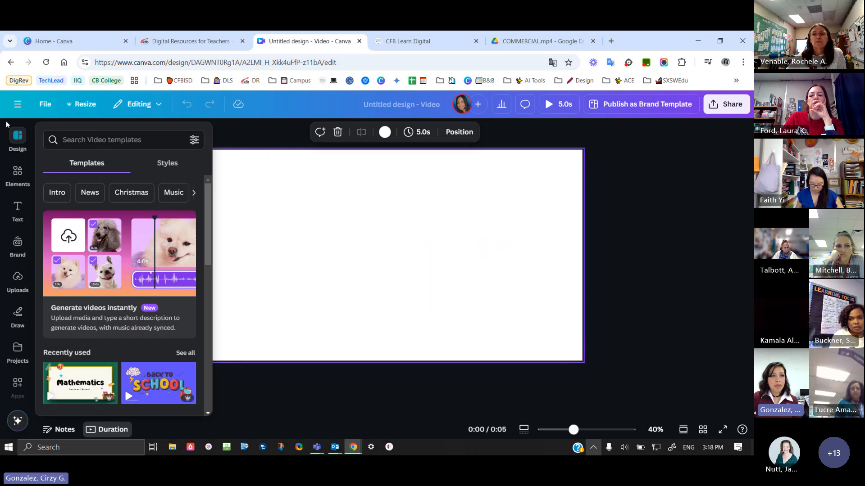
click(18, 105)
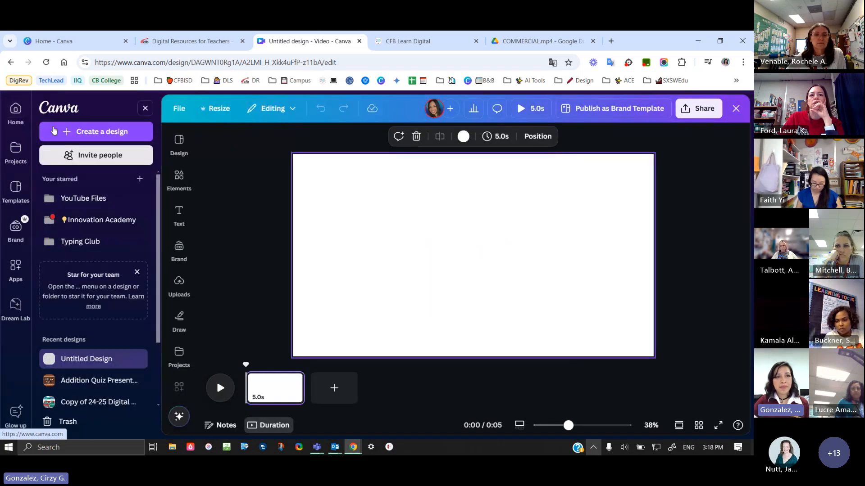
click(83, 135)
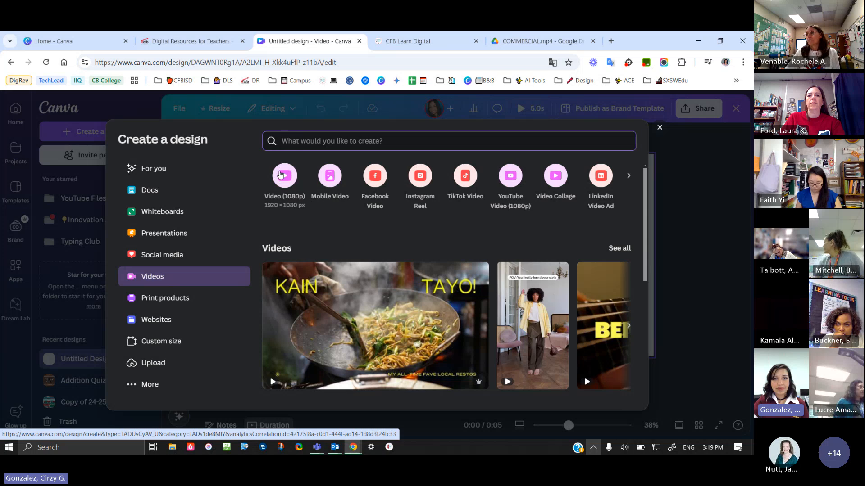
click(661, 131)
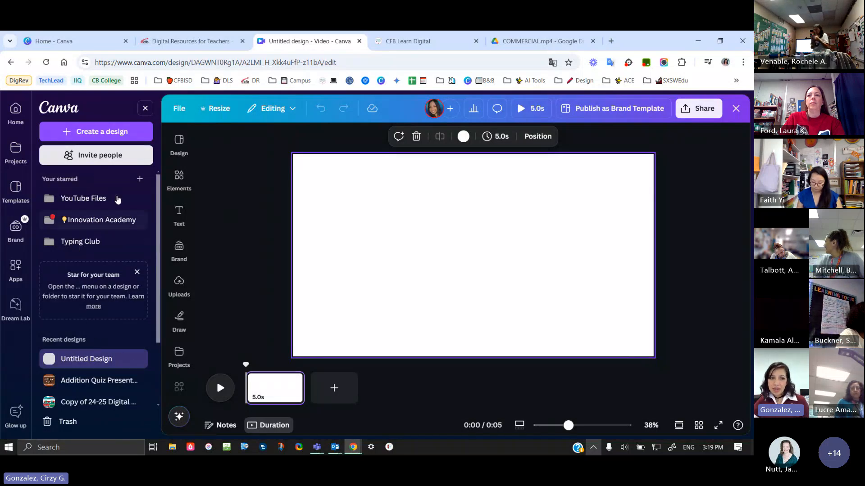
click(145, 109)
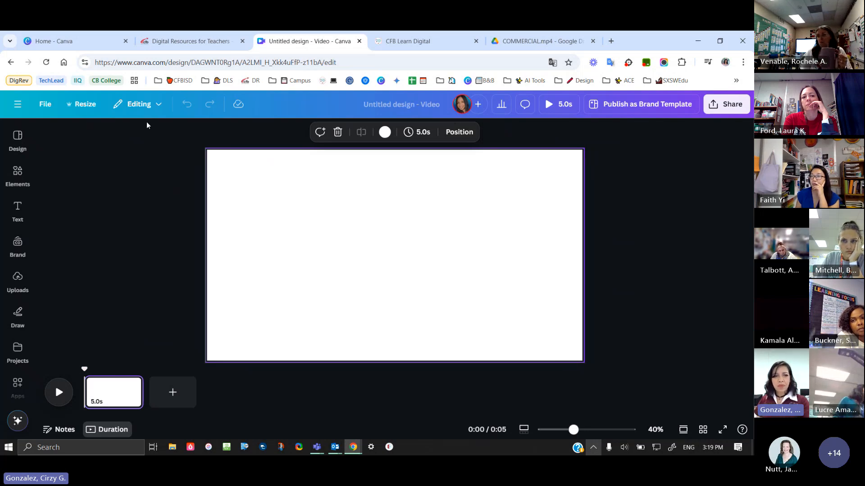
Show the previously uploaded videos in the Uploads library of the blank video design
click(20, 314)
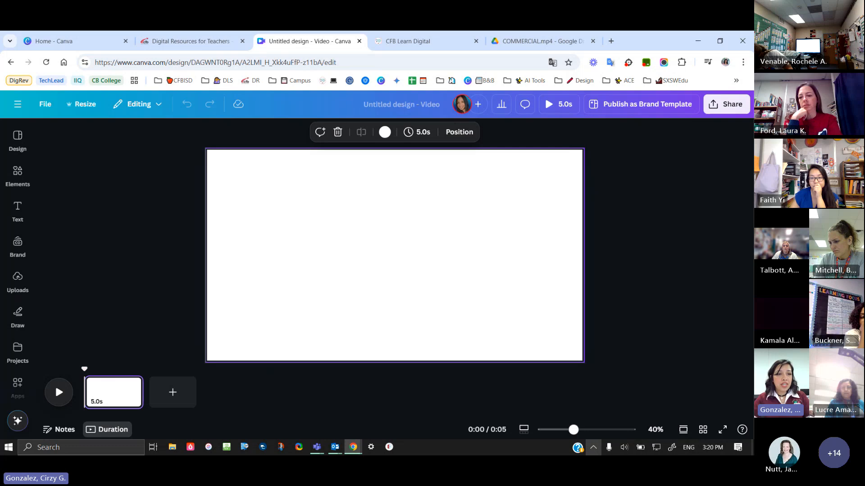
click(18, 279)
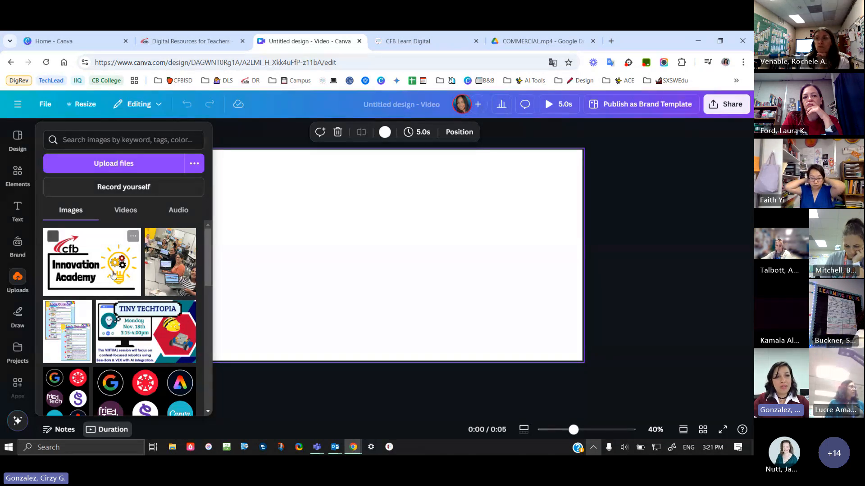
click(133, 213)
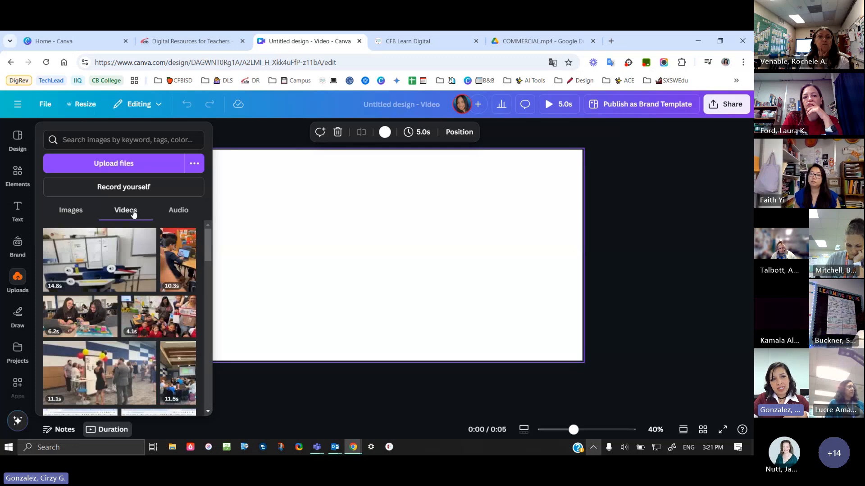
mouse_move(106, 253)
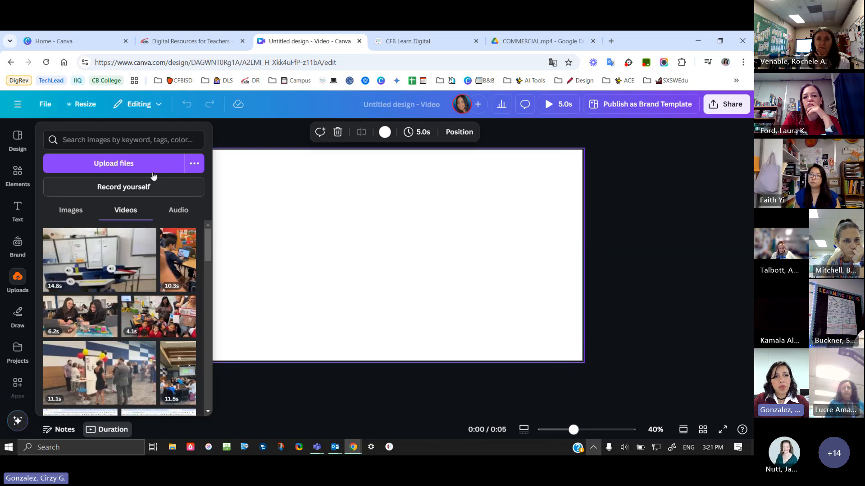
Connect Google Drive as an upload source and sign in to Canva Integrations with the listed school Google account
click(194, 165)
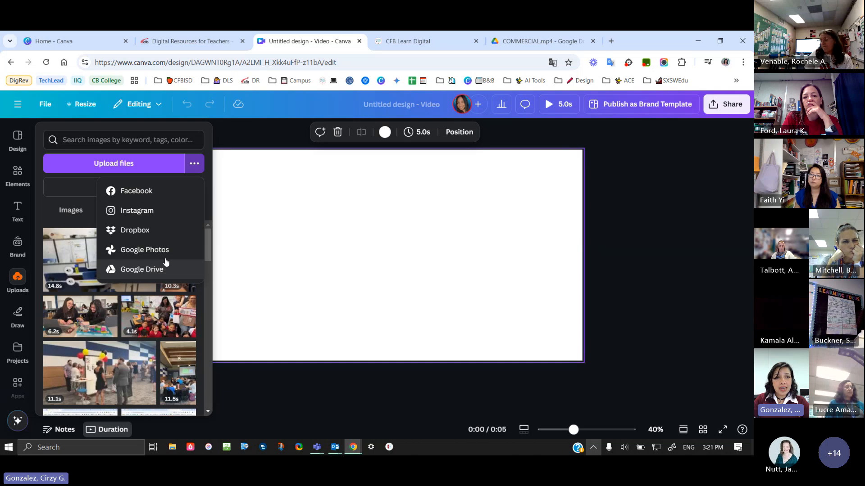
click(157, 269)
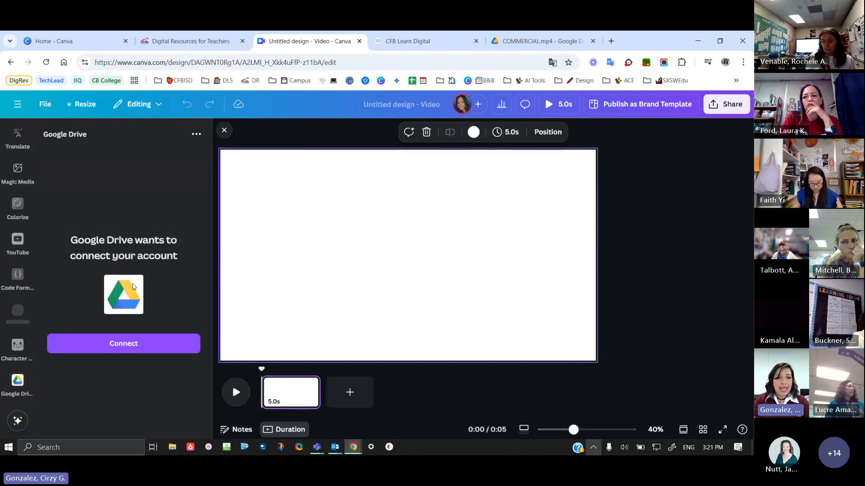
click(126, 345)
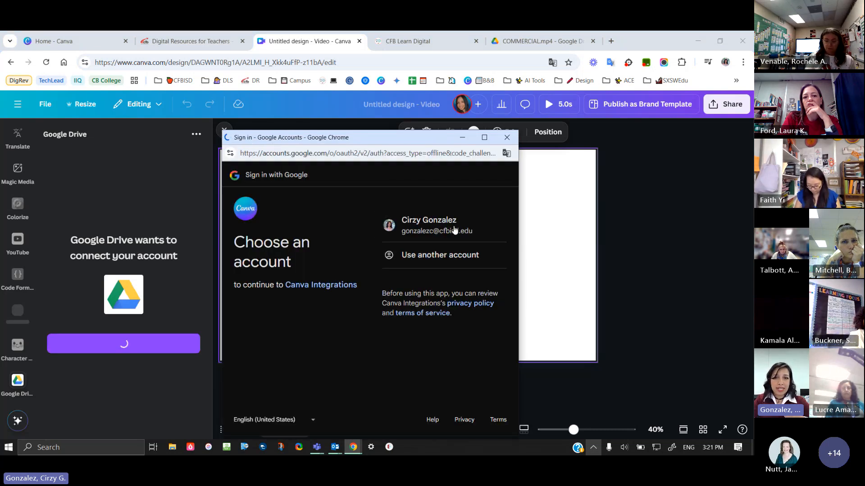
click(454, 226)
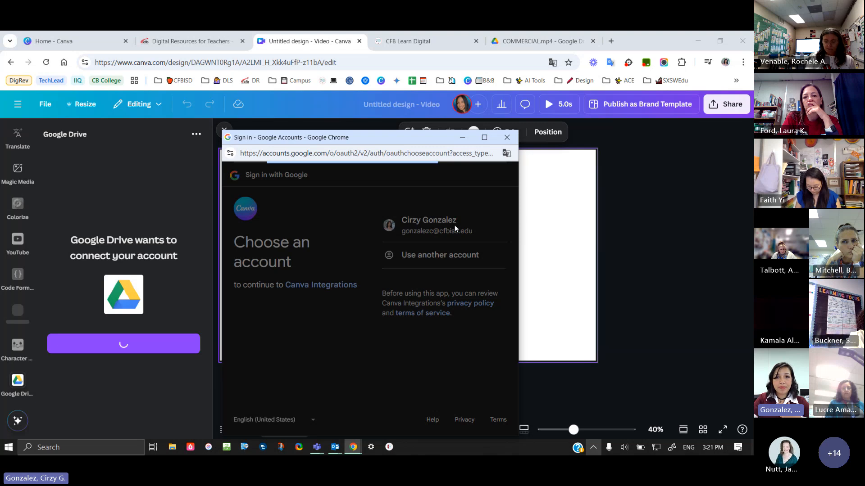
click(477, 331)
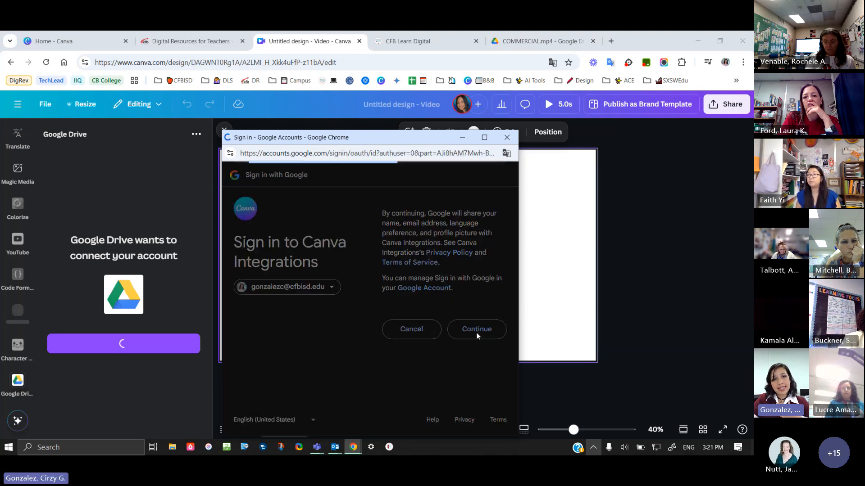
Grant Canva Integrations all the requested Google Drive permissions and complete the account connection
click(414, 260)
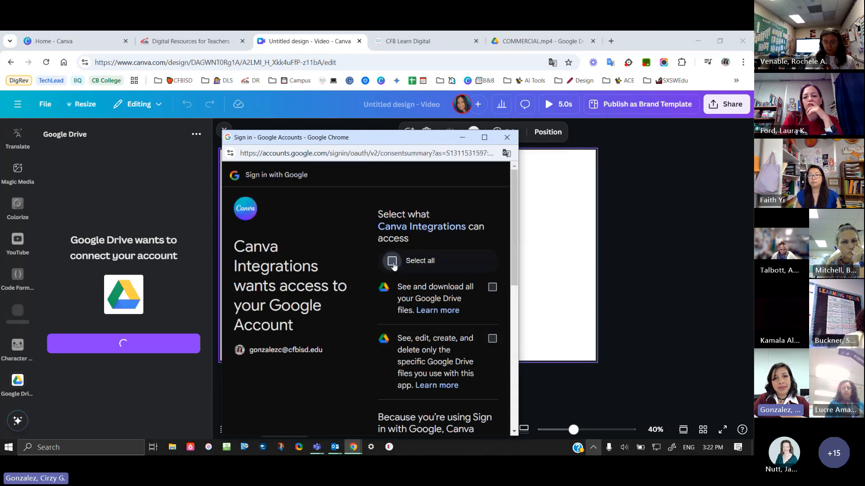
scroll(428, 271, down, 4)
scroll(429, 271, down, 3)
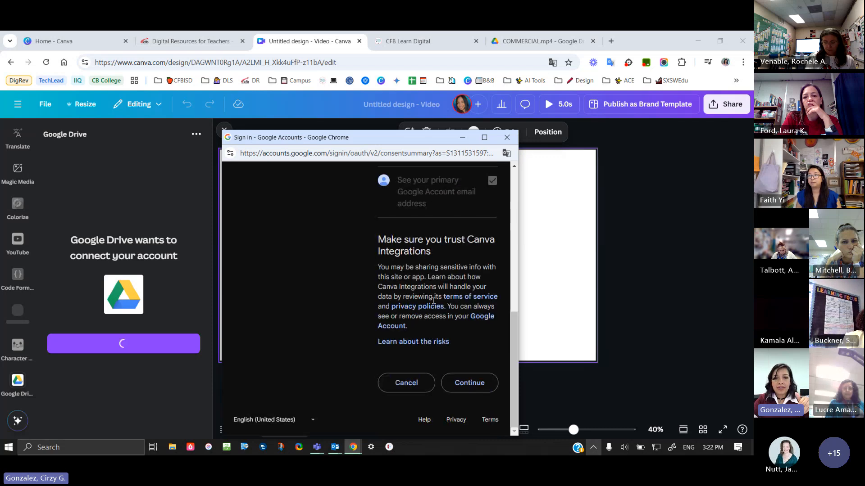
click(473, 386)
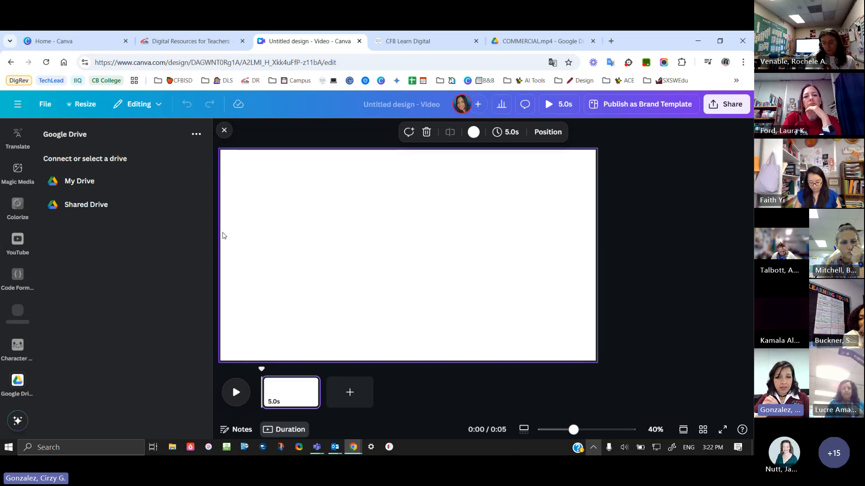
Add the 8.6 s group video from My Drive's "DLS vids for projects" folder after the blank page and preview it
click(90, 185)
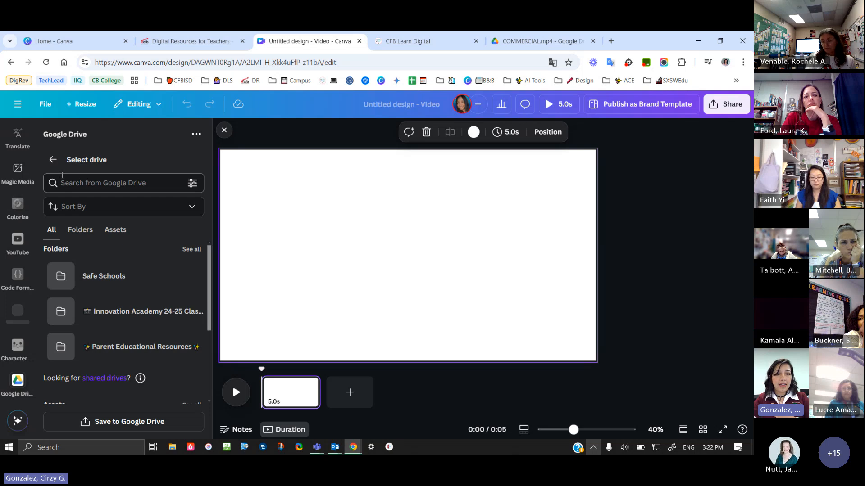
click(132, 317)
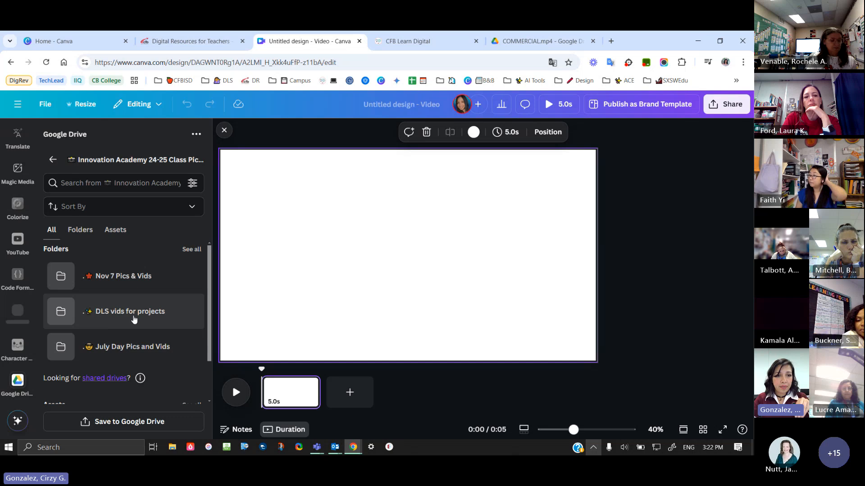
click(134, 319)
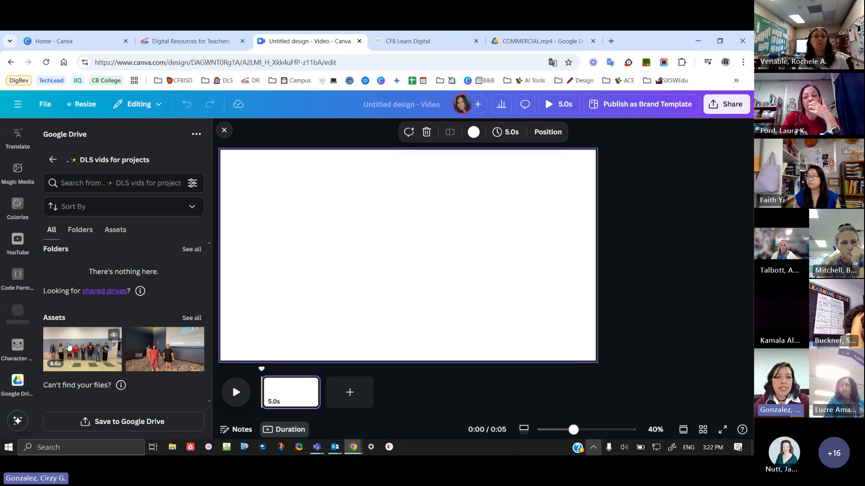
drag(69, 346, 343, 394)
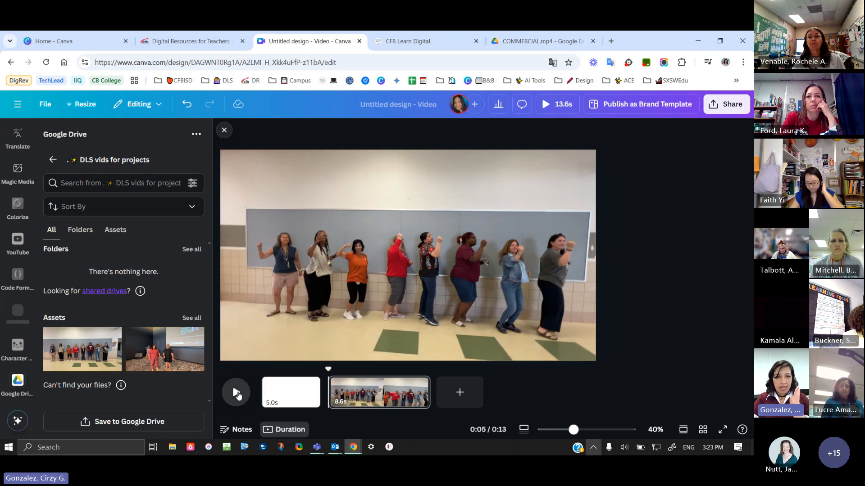
click(236, 393)
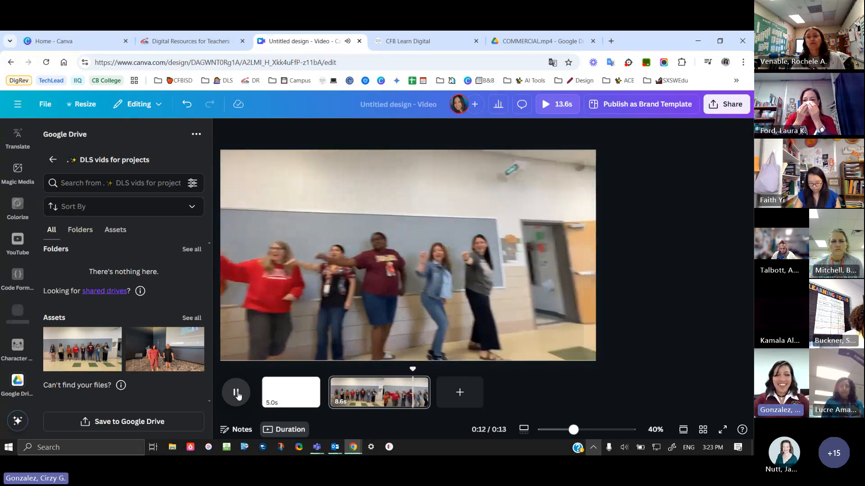
click(236, 392)
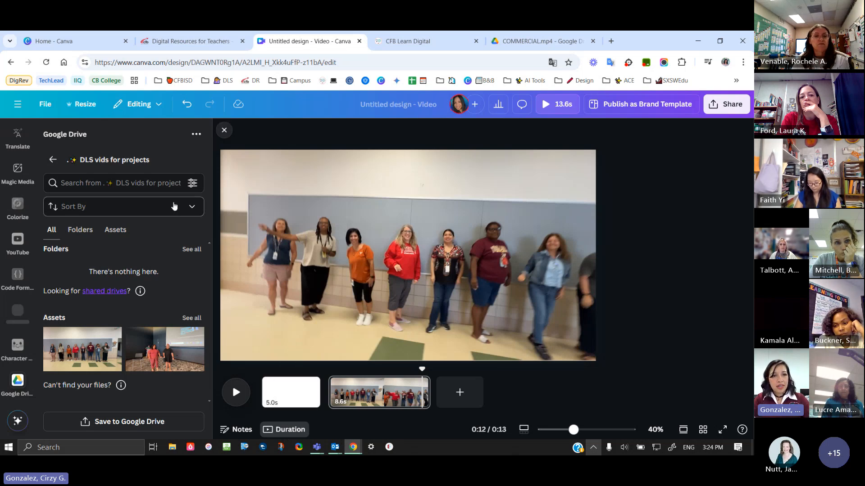
Show the full Videos collection in the Elements library
scroll(14, 277, up, 4)
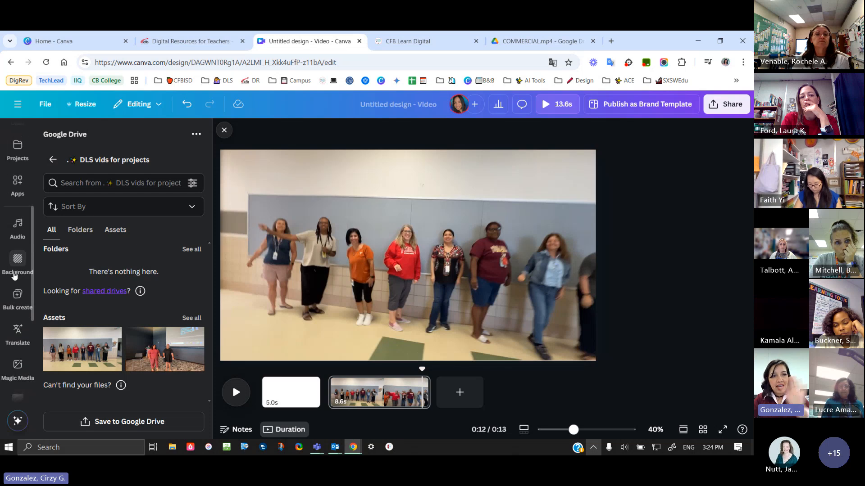
scroll(14, 276, up, 5)
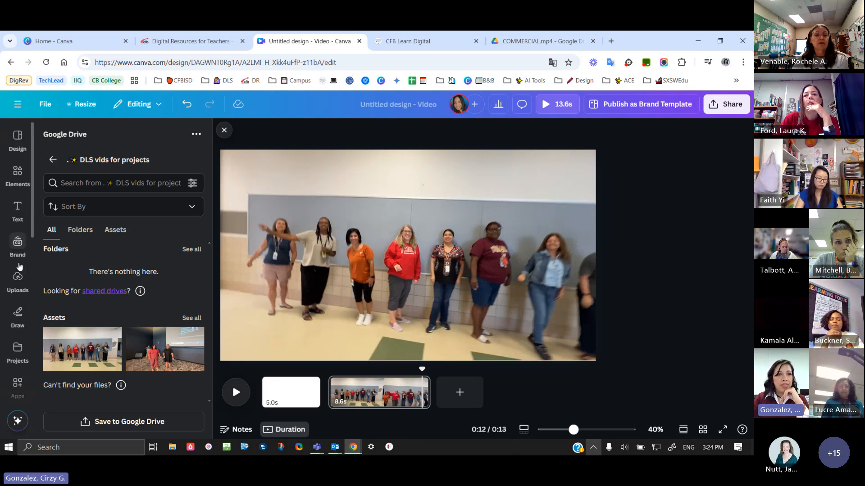
click(14, 177)
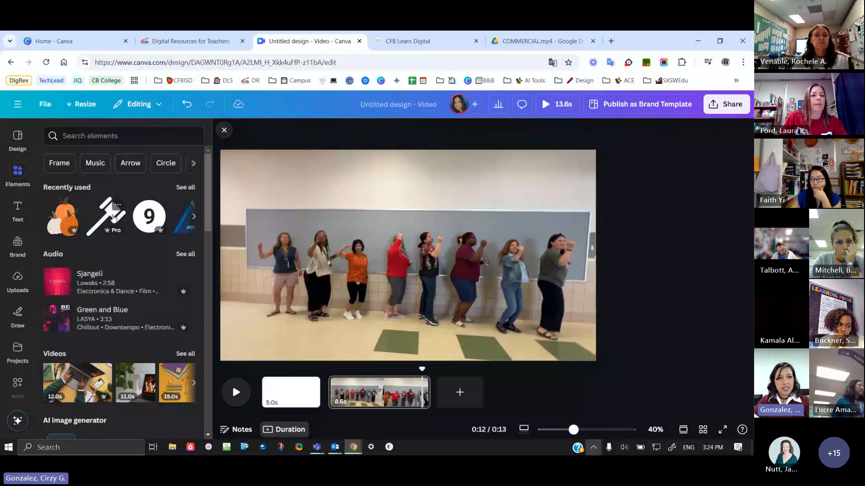
scroll(112, 222, down, 3)
scroll(111, 222, down, 1)
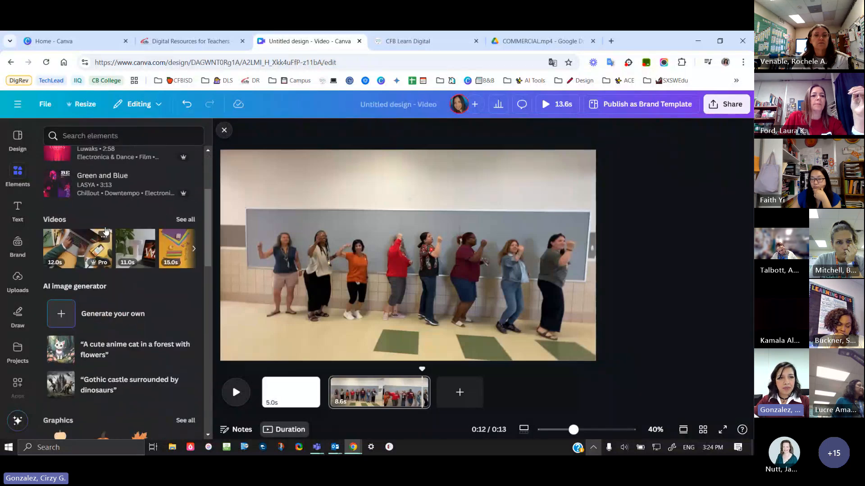
scroll(53, 313, up, 2)
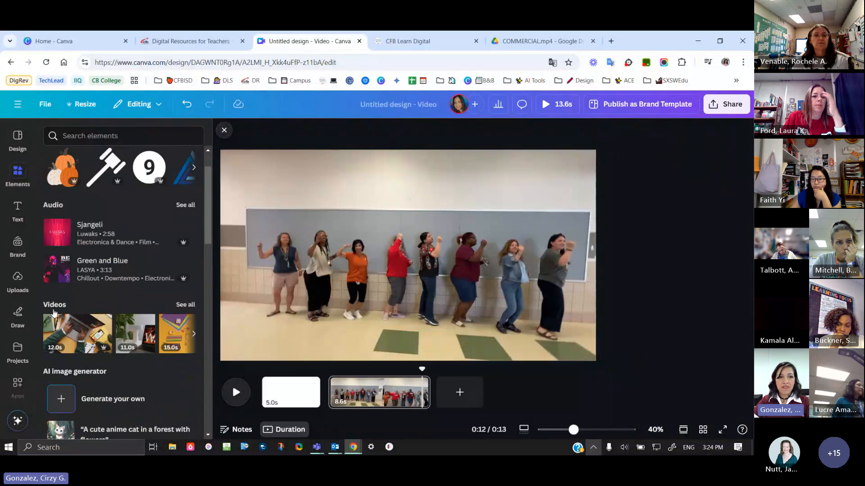
click(185, 305)
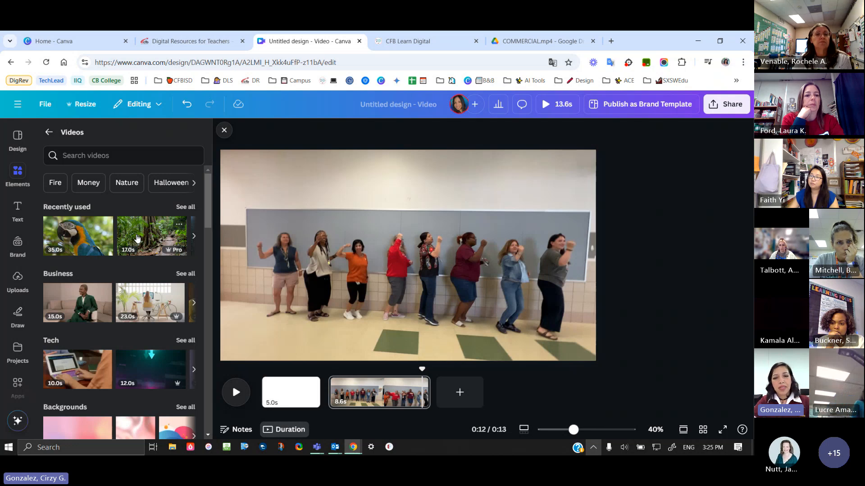
Search the stock videos for "rainforest" and add the waterfall clip to the timeline after the group video
click(132, 161)
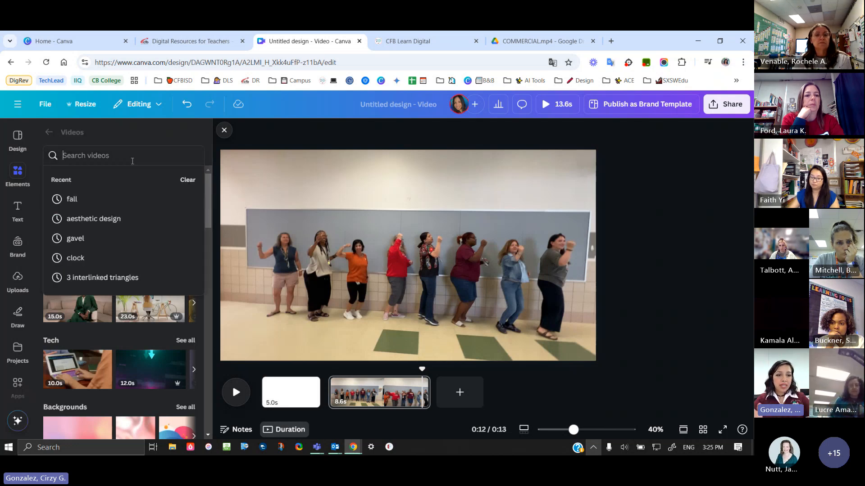
text(rain)
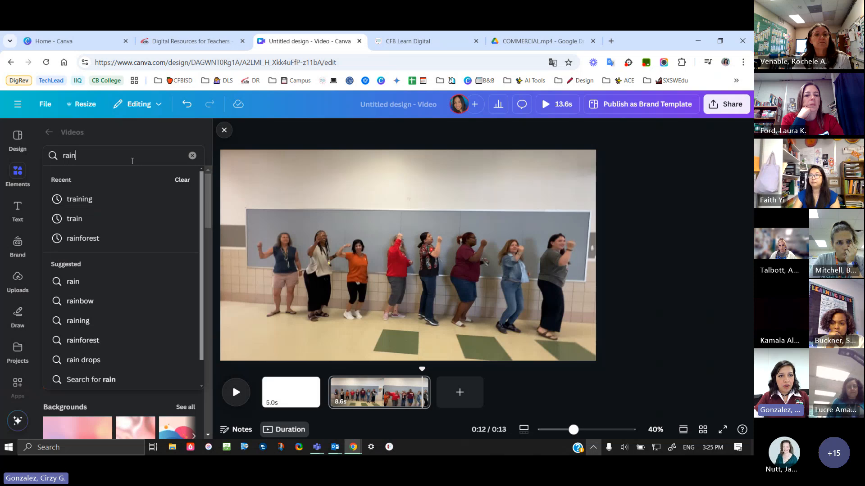
text(forest)
key(Return)
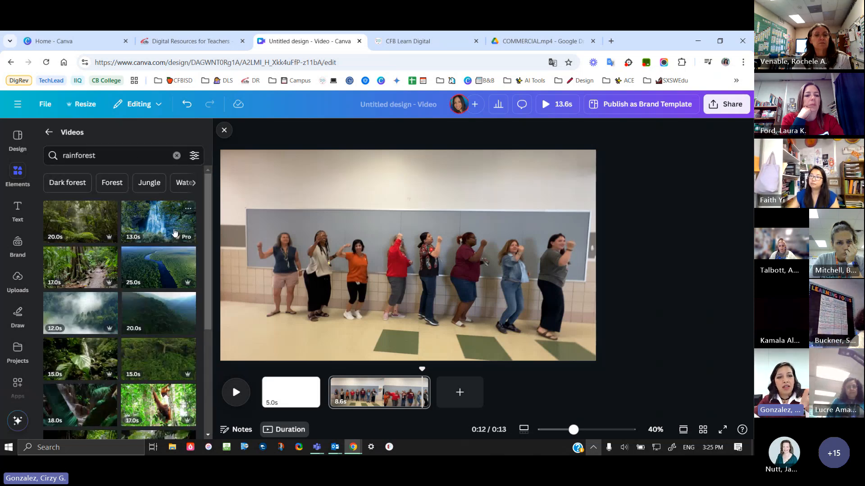
scroll(145, 239, down, 2)
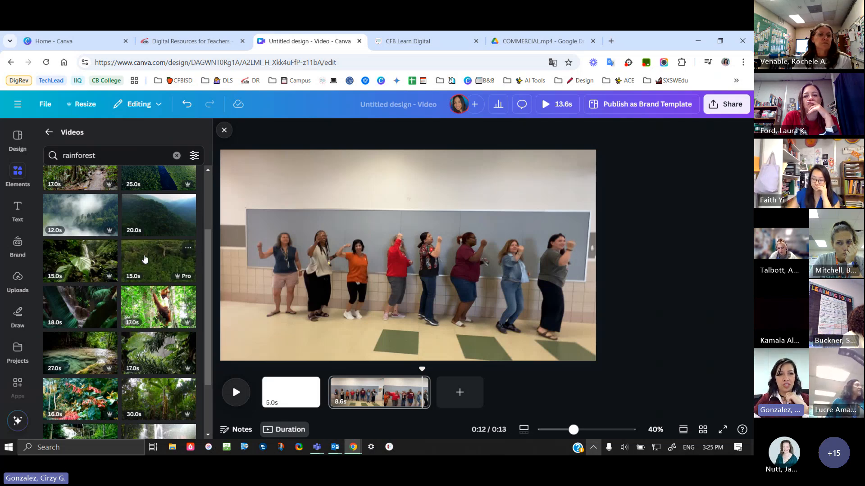
scroll(143, 263, up, 3)
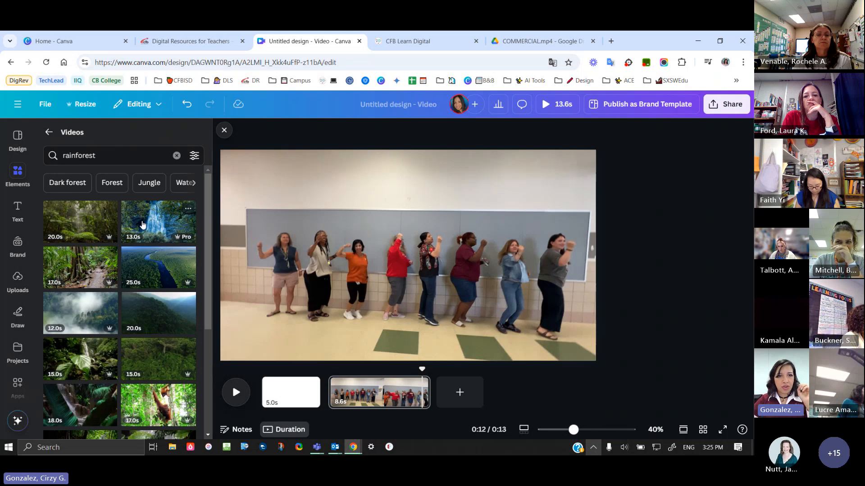
mouse_move(142, 224)
mouse_down()
mouse_move(212, 291)
mouse_move(324, 363)
mouse_move(386, 387)
mouse_move(446, 396)
mouse_move(435, 399)
mouse_up()
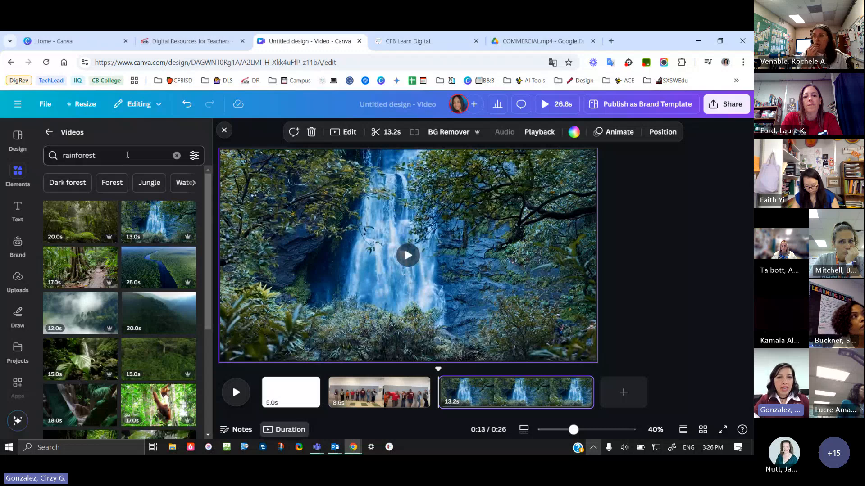
Search the stock videos for "desert", insert the 11.0 s sunset clip before the waterfall clip, and close the library
drag(127, 155, 44, 156)
text(desert)
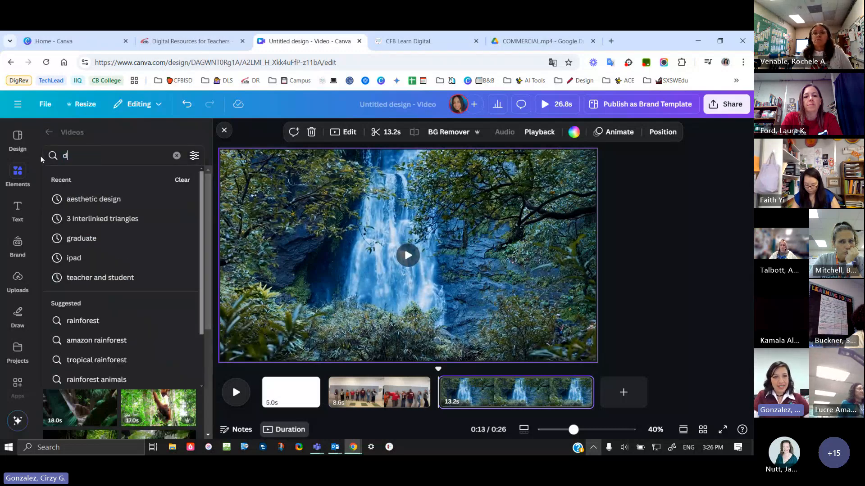
key(Return)
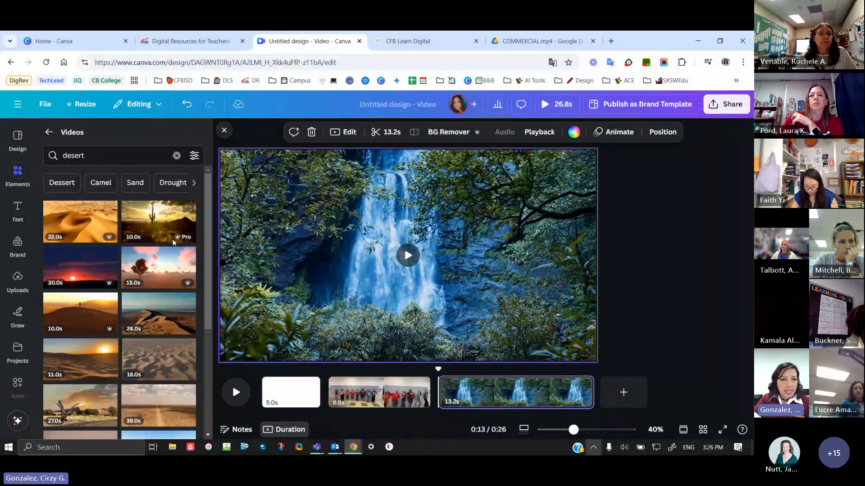
scroll(78, 267, down, 2)
mouse_move(74, 261)
mouse_down()
mouse_move(307, 324)
mouse_move(413, 371)
mouse_move(435, 394)
mouse_up()
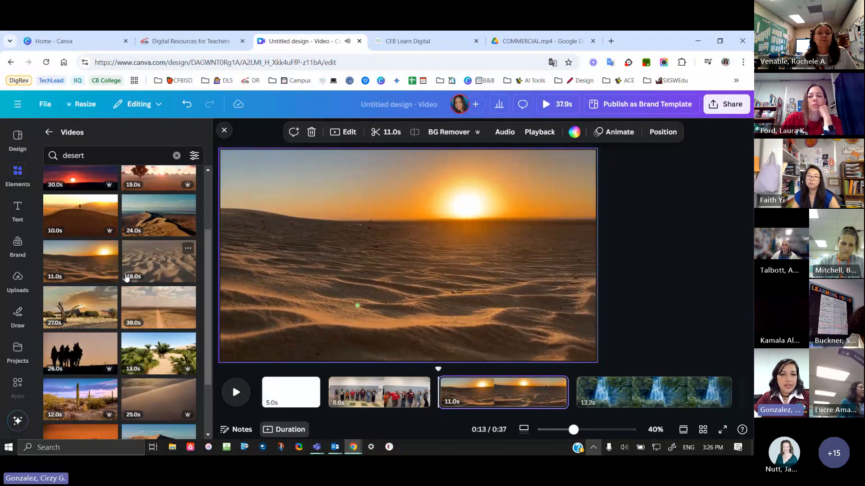
scroll(126, 278, down, 3)
scroll(125, 275, up, 5)
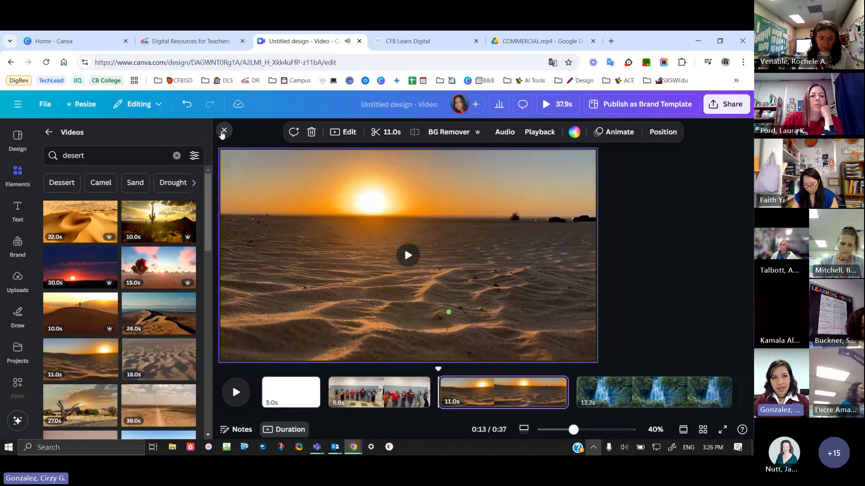
click(223, 131)
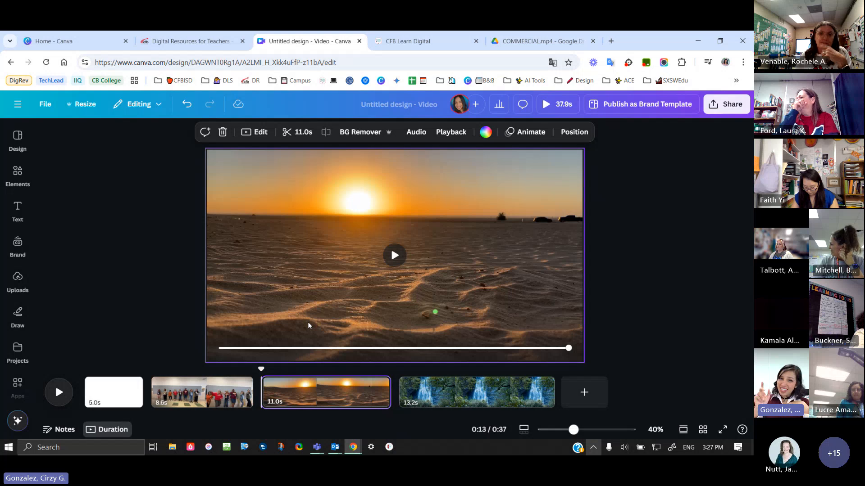
right_click(272, 170)
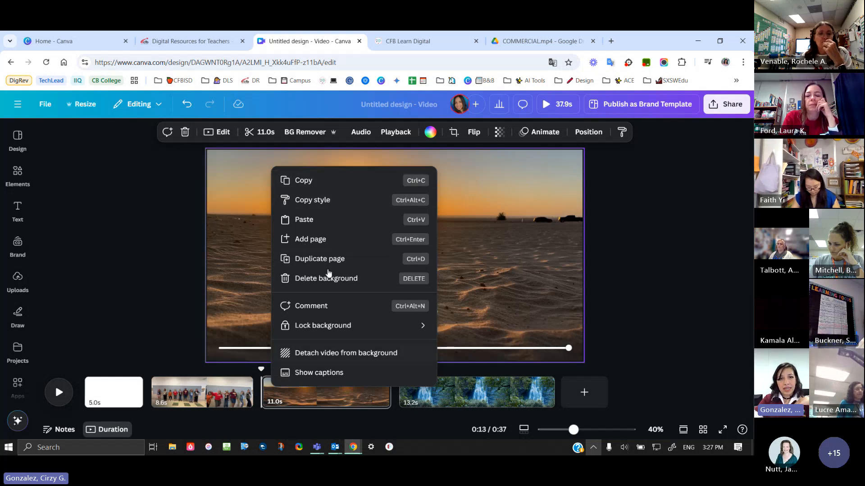
click(631, 231)
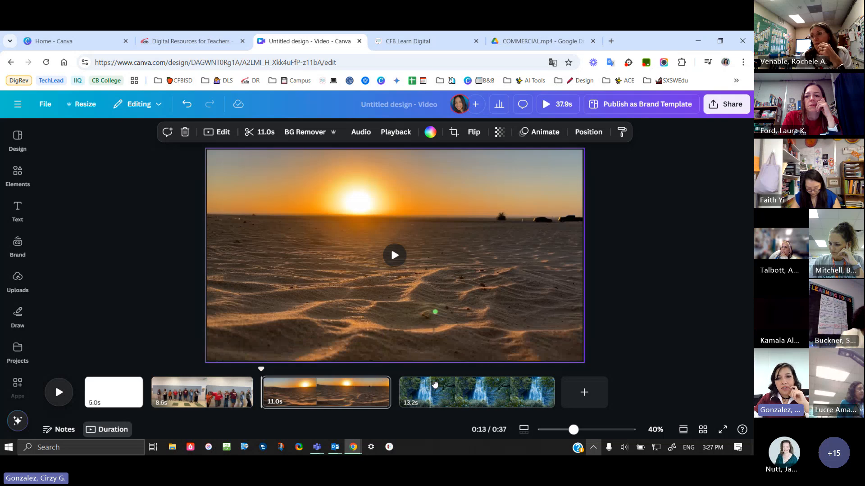
click(462, 393)
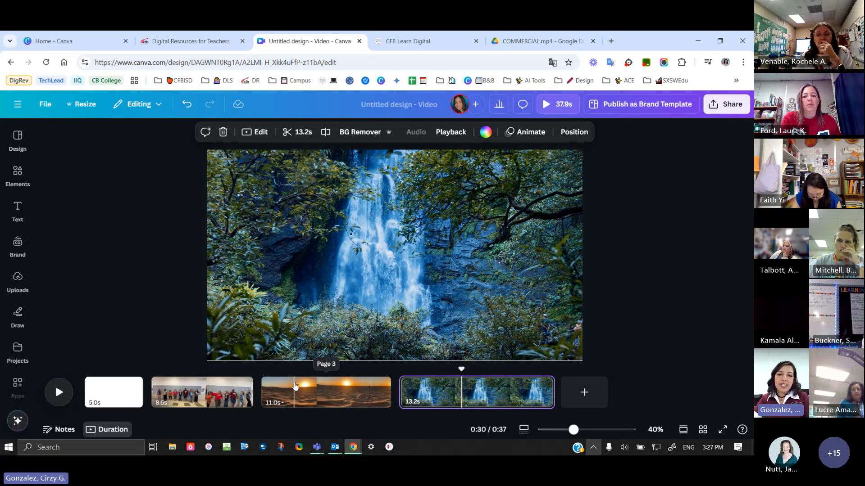
Trim the first 4.0 s off the desert sunset clip so that it runs 7.0 s
click(314, 401)
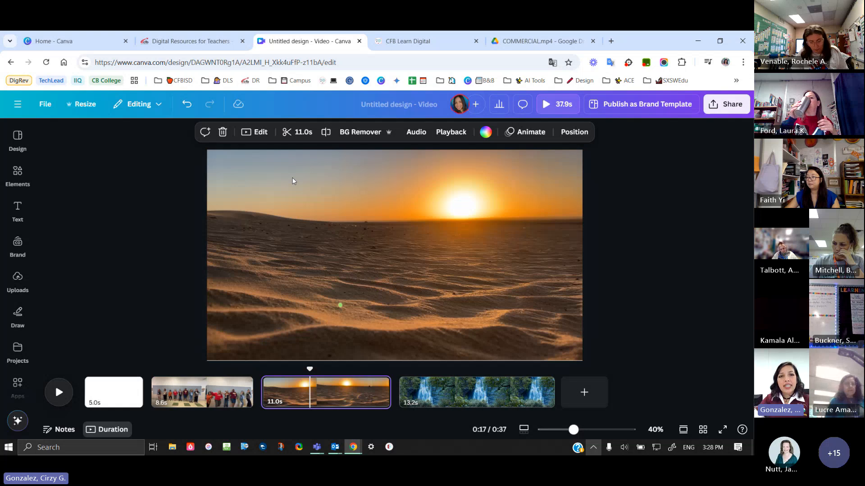
click(298, 135)
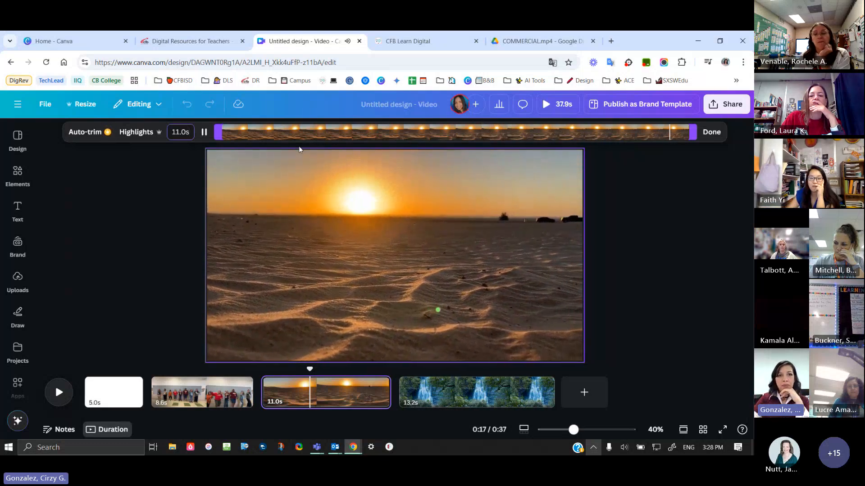
drag(218, 135, 390, 140)
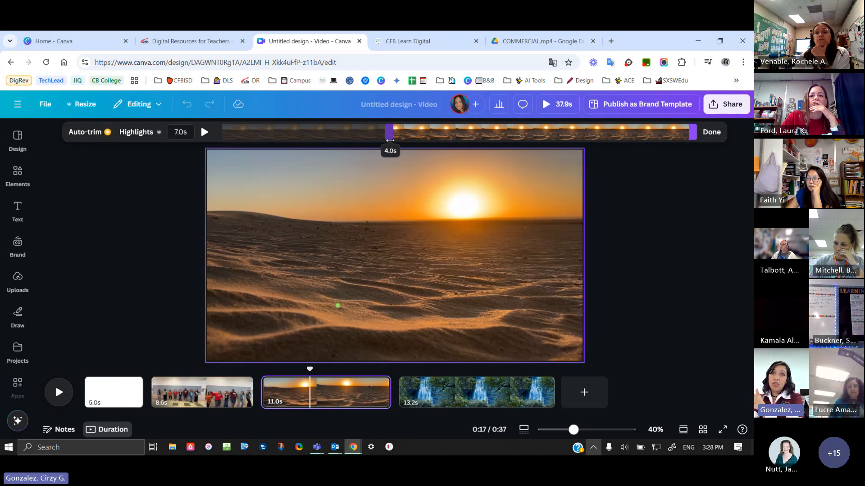
drag(390, 141, 390, 141)
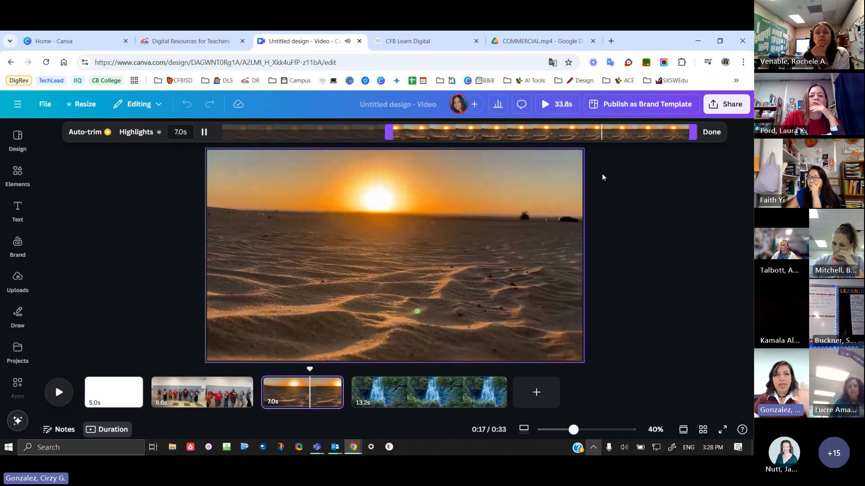
click(712, 132)
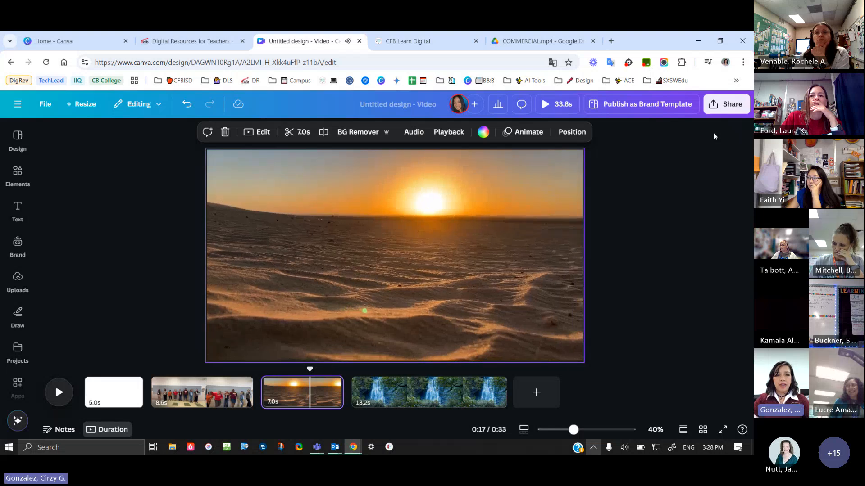
click(634, 205)
click(408, 221)
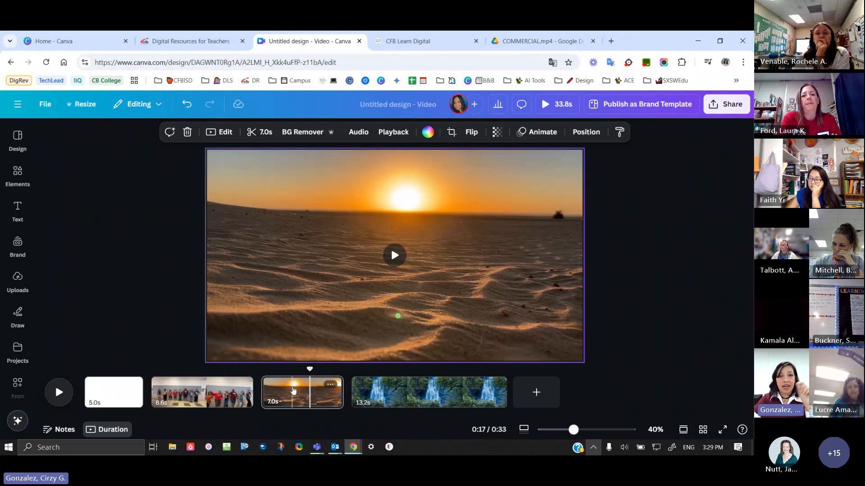
Trim the end of the waterfall clip so that it runs 7.0 s
mouse_move(336, 271)
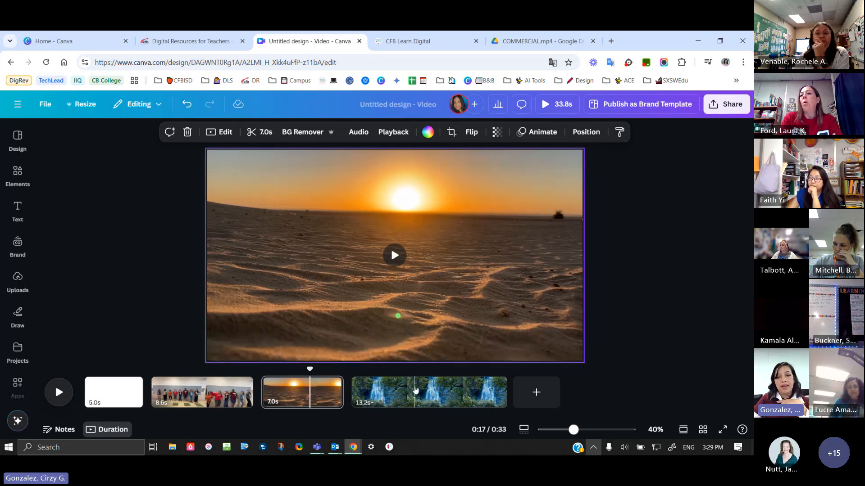
click(415, 390)
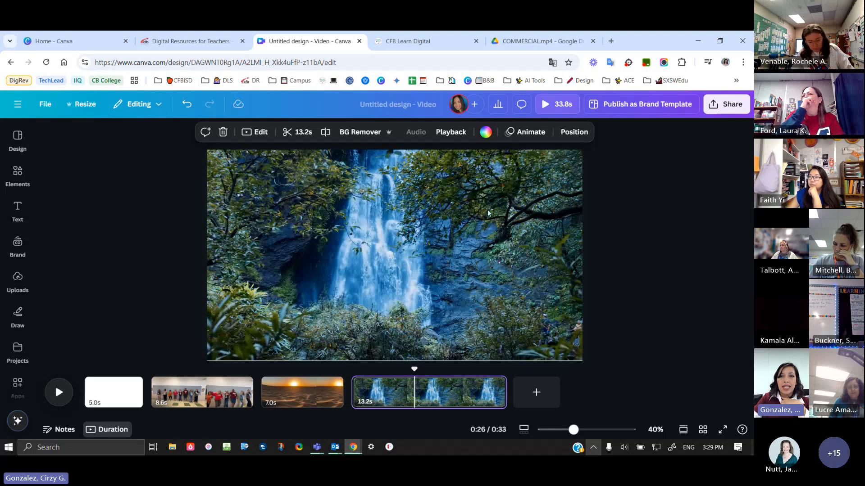
click(298, 134)
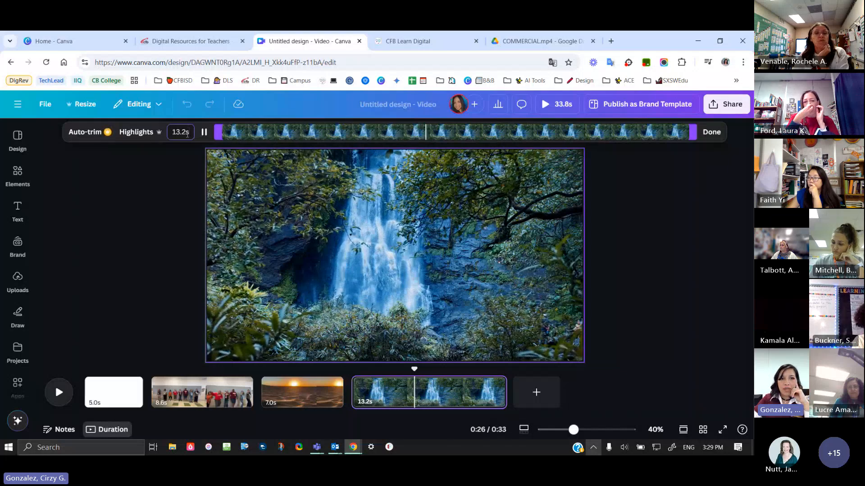
click(204, 132)
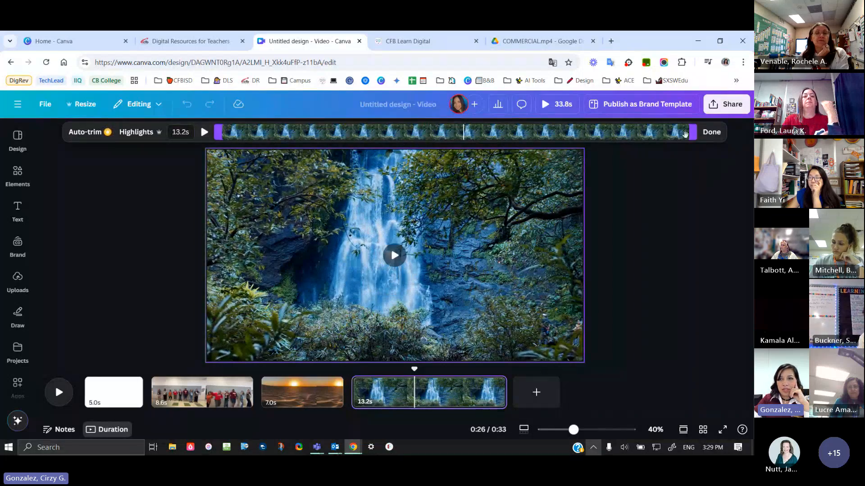
drag(694, 139, 473, 139)
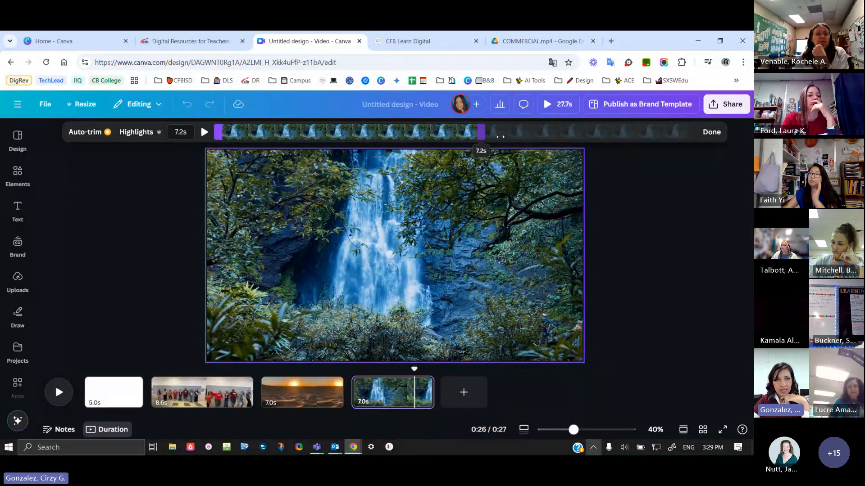
mouse_move(474, 136)
mouse_down()
mouse_move(526, 137)
mouse_move(475, 140)
mouse_up()
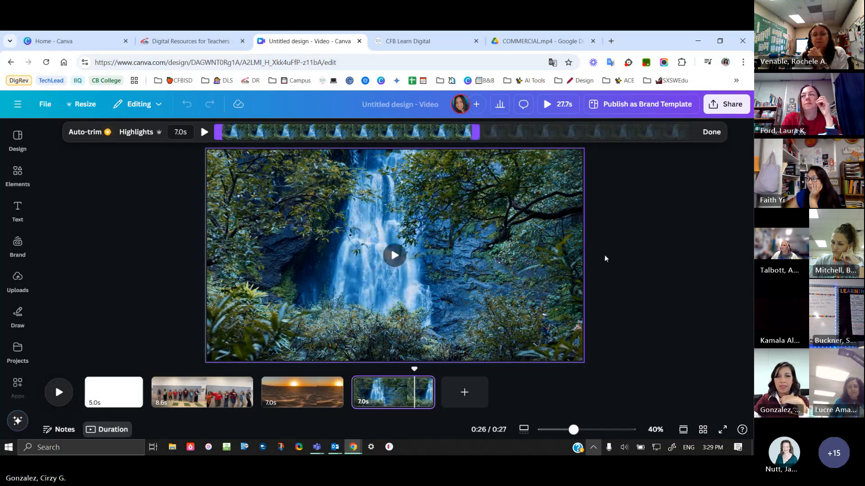
click(713, 134)
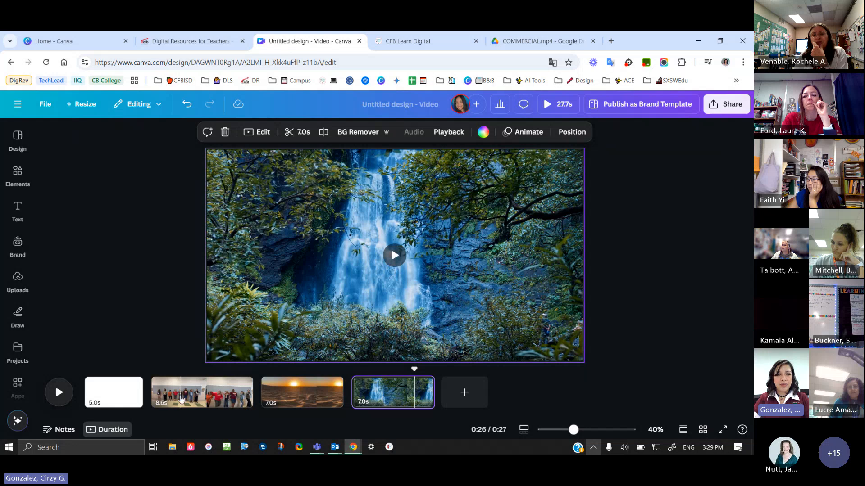
Trim the beginning of the group video so that it runs 6.1 s
click(196, 401)
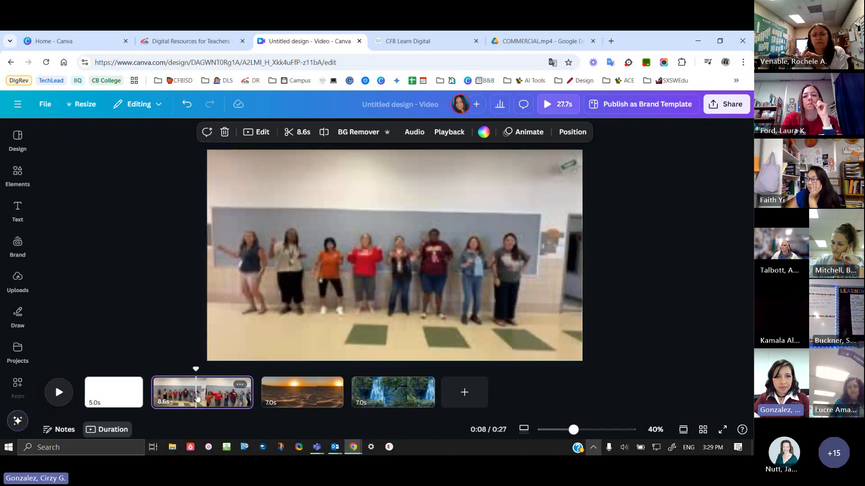
click(297, 137)
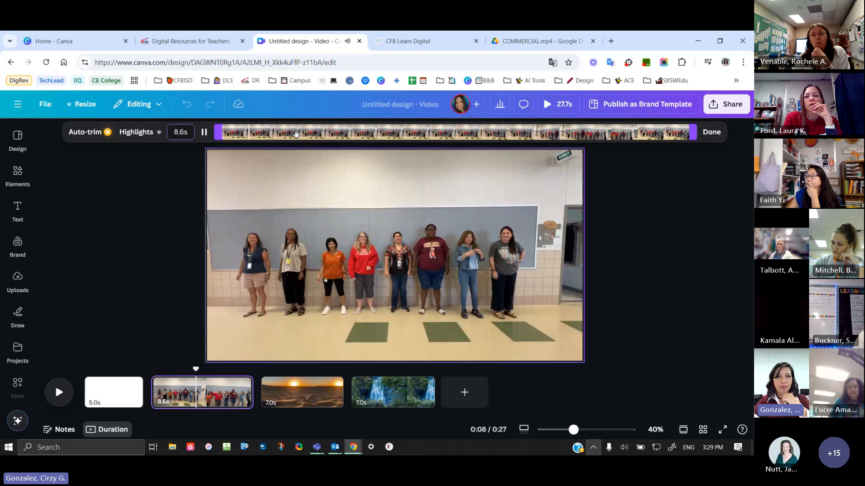
click(205, 133)
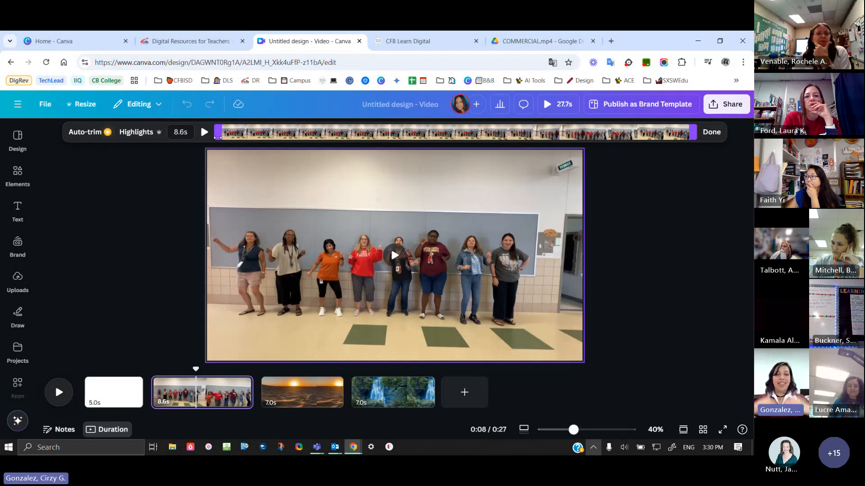
drag(218, 138, 356, 151)
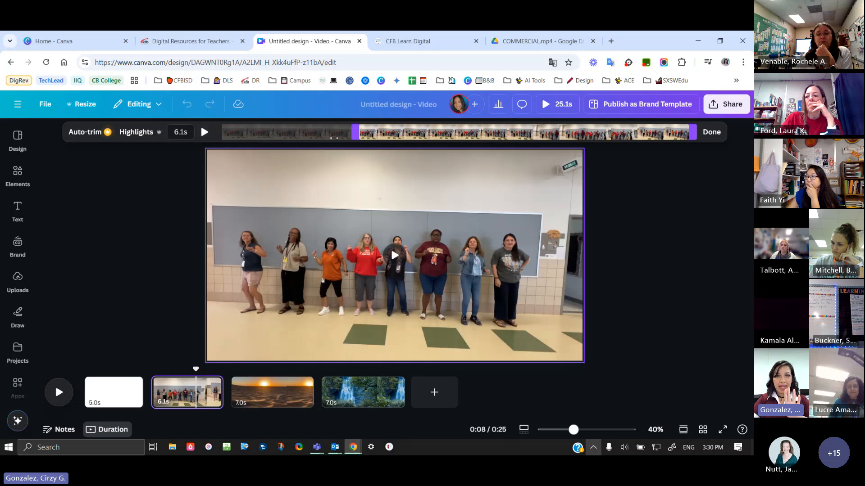
click(711, 132)
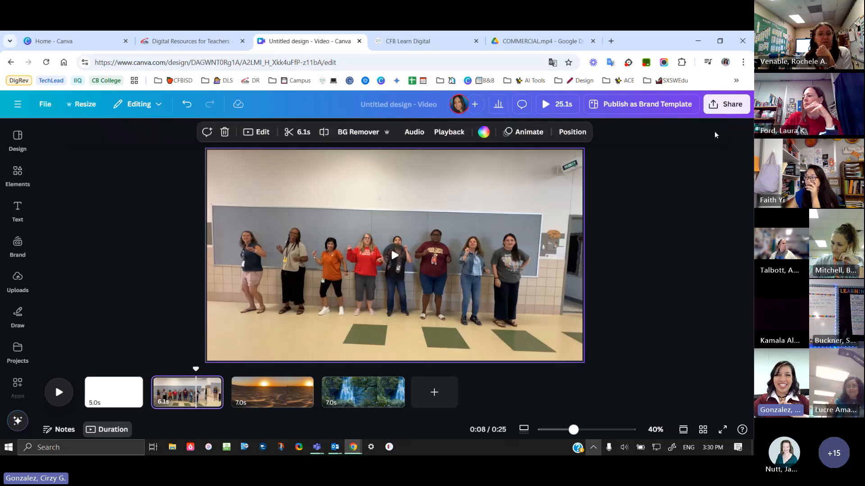
click(676, 261)
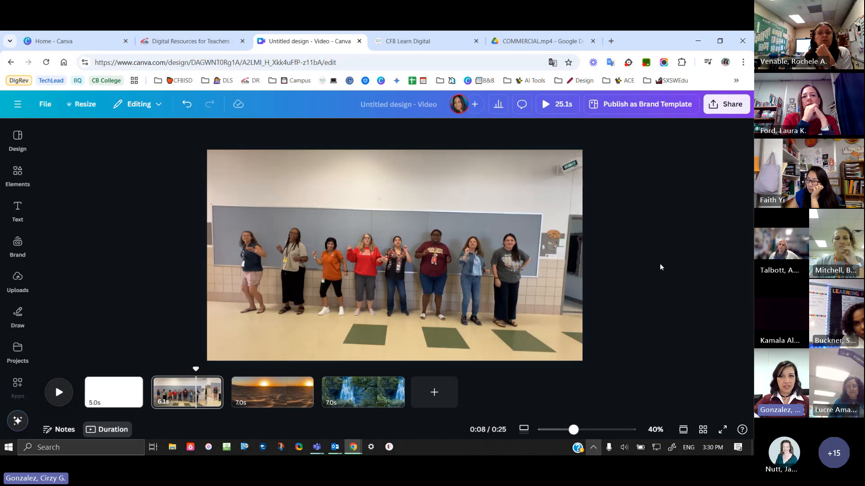
Mute the group video's audio and play the timeline from that clip into the desert clip to check the sound
click(179, 397)
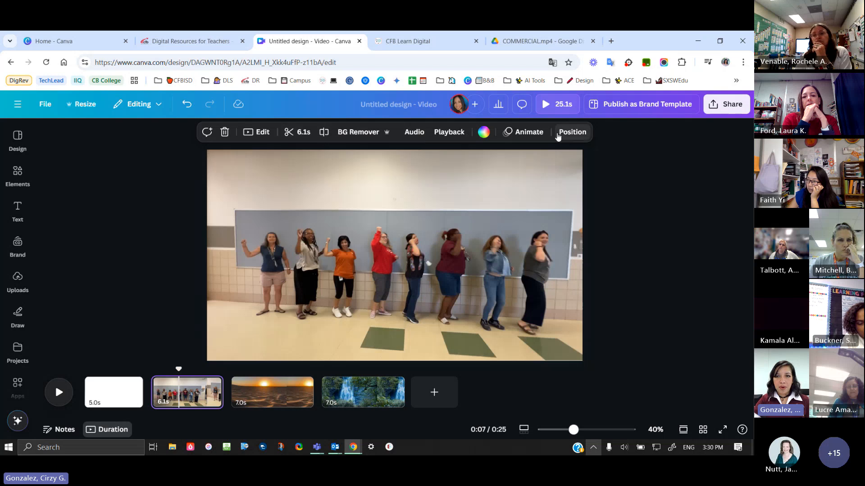
click(414, 133)
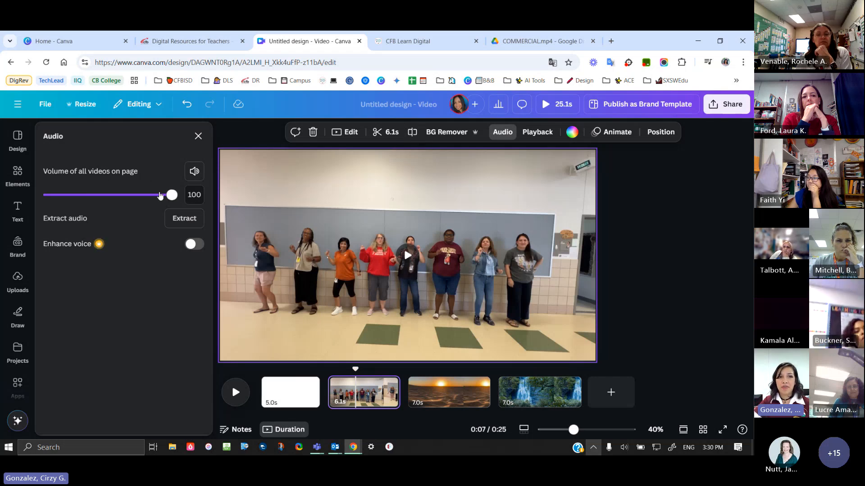
mouse_move(171, 195)
mouse_down()
mouse_move(106, 202)
mouse_move(169, 192)
mouse_up()
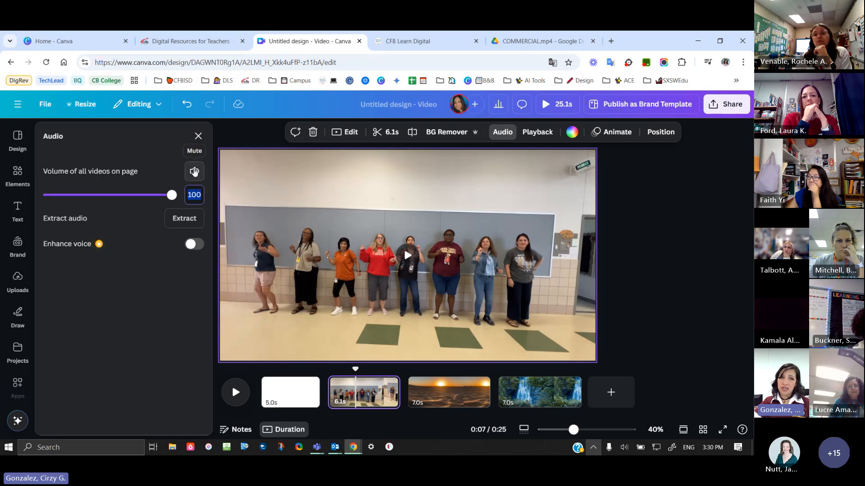
click(195, 171)
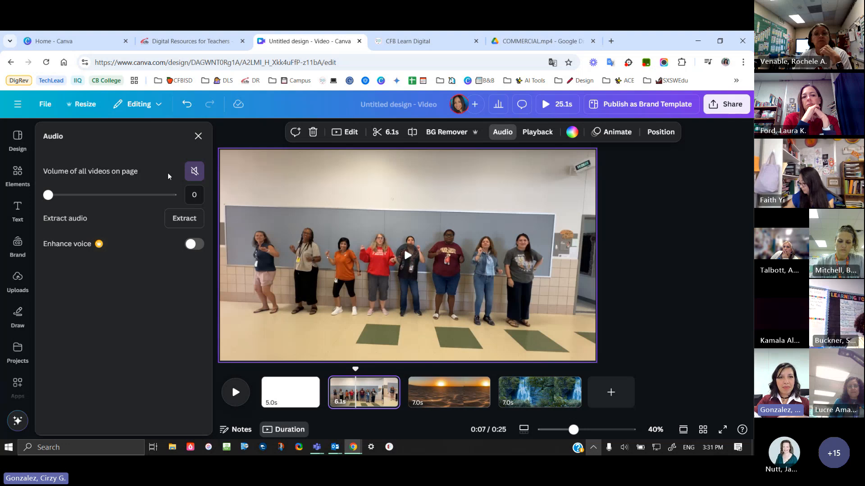
click(197, 136)
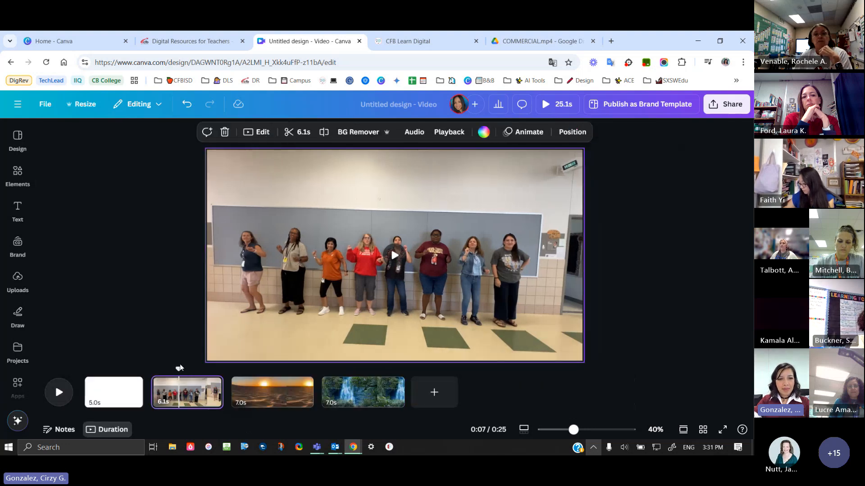
click(58, 392)
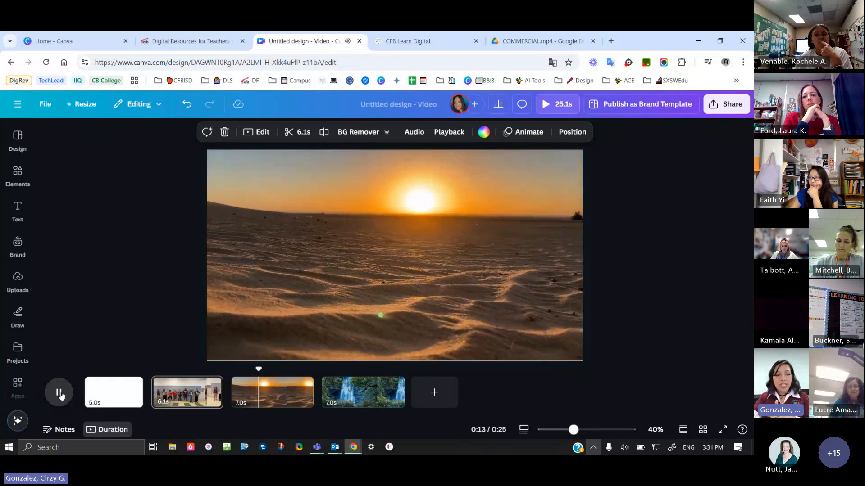
click(59, 393)
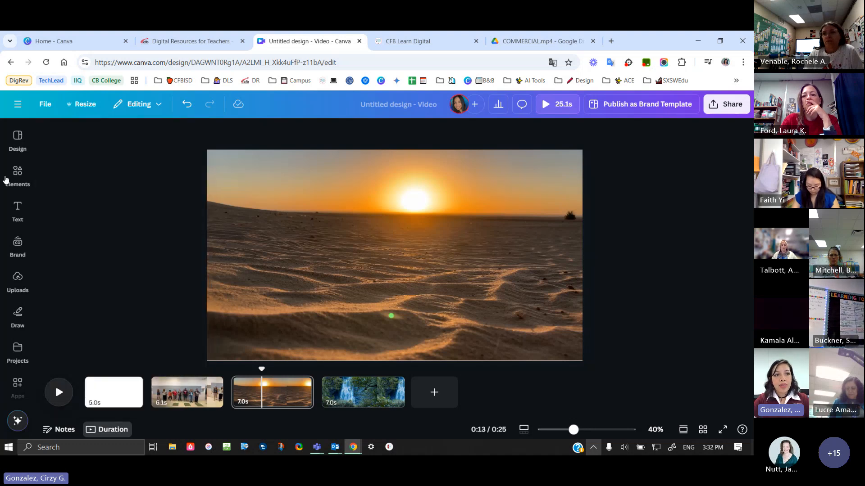
Search the whole Elements library for "desert" and show all matching audio tracks
click(17, 179)
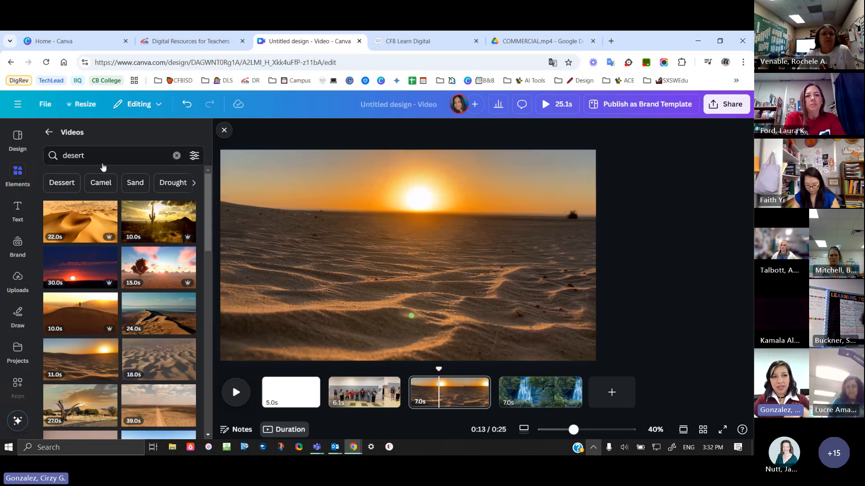
click(48, 133)
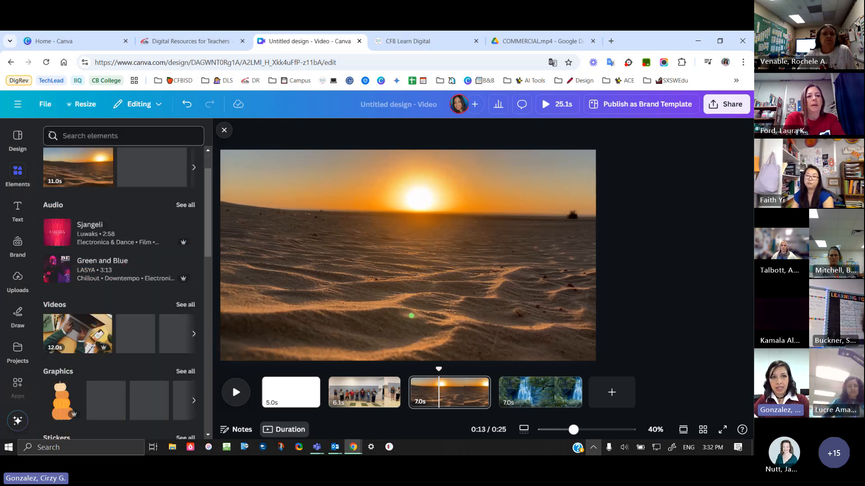
scroll(128, 227, up, 2)
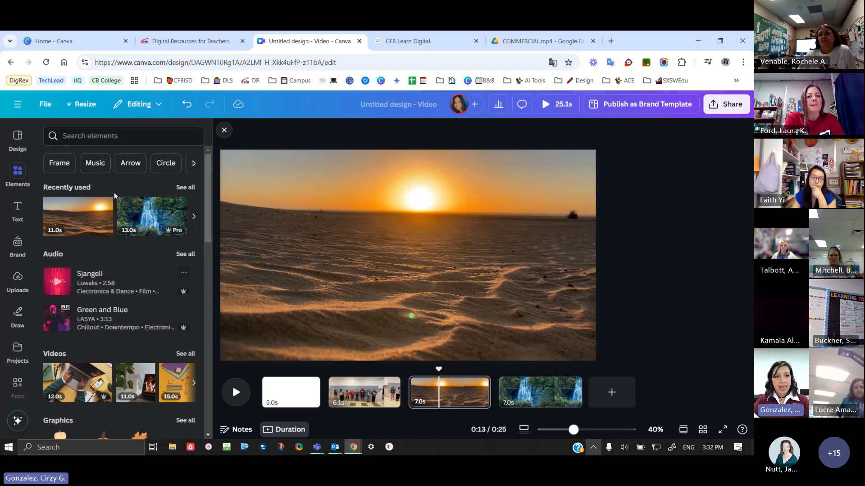
click(90, 136)
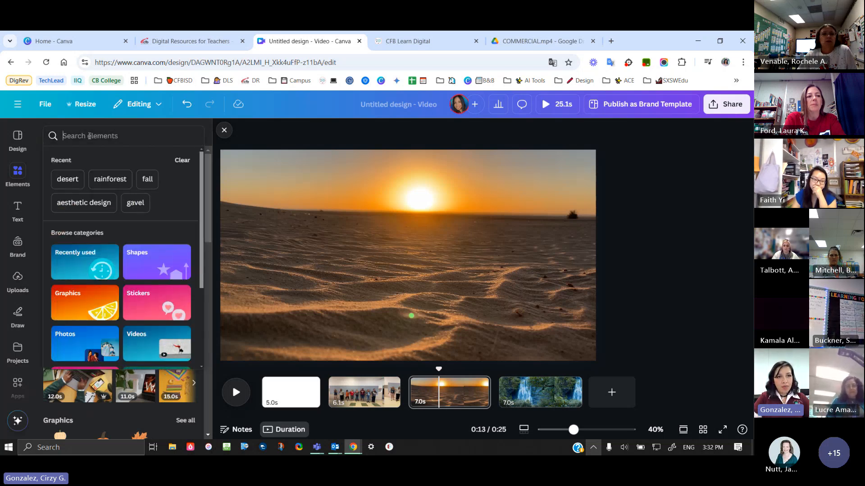
click(69, 179)
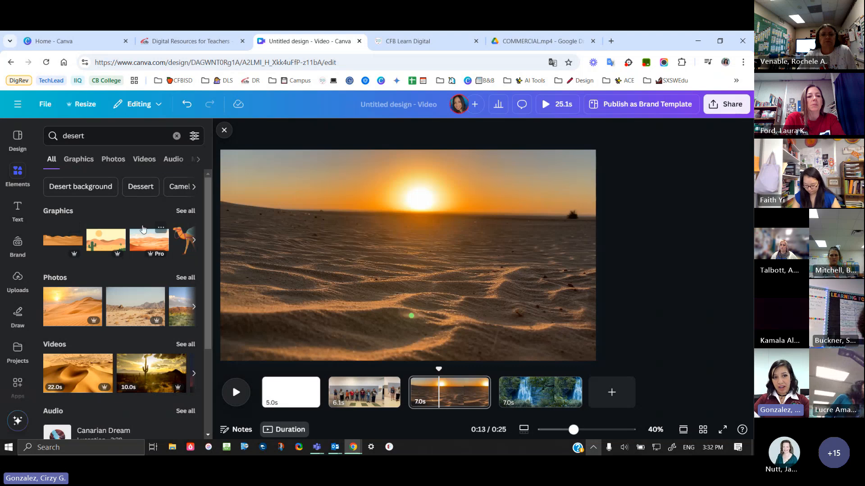
scroll(93, 270, down, 1)
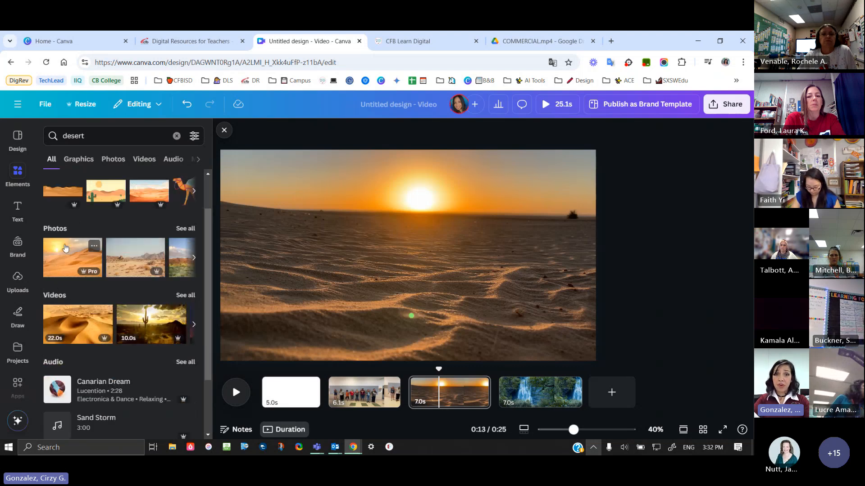
scroll(90, 281, down, 2)
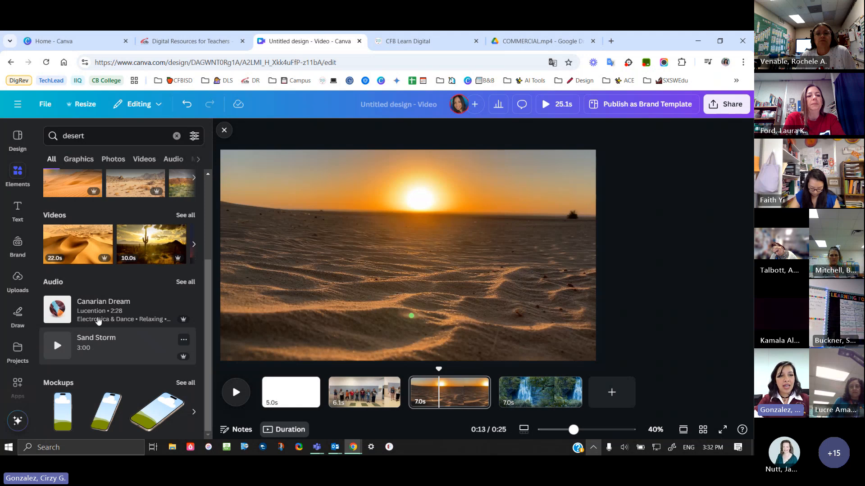
click(178, 285)
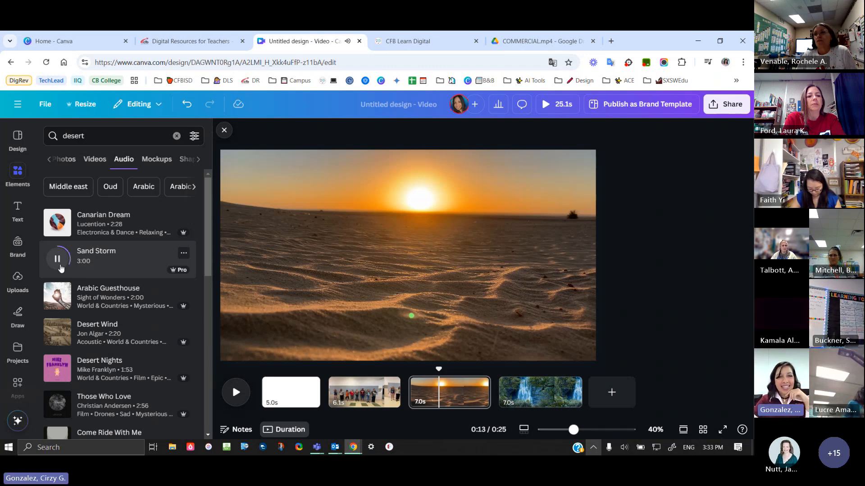
Stop the Sand Storm preview, place the track under the desert sunset clip, and shorten it to end with that clip
click(58, 260)
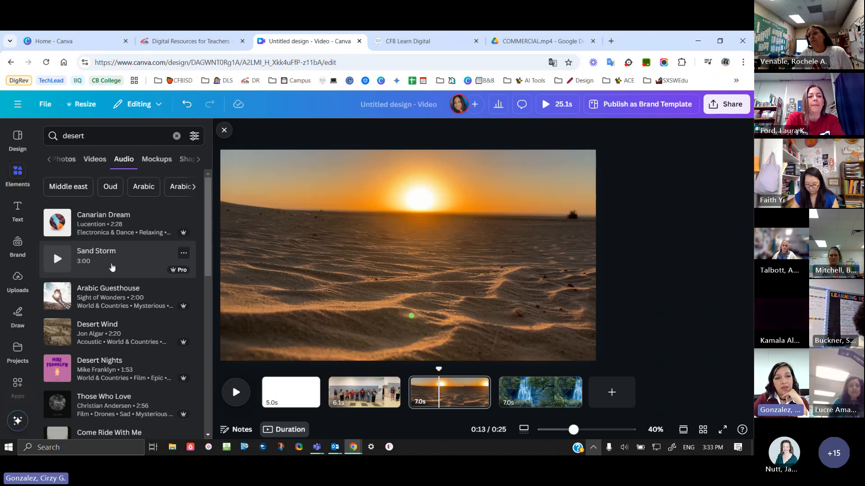
drag(101, 263, 407, 409)
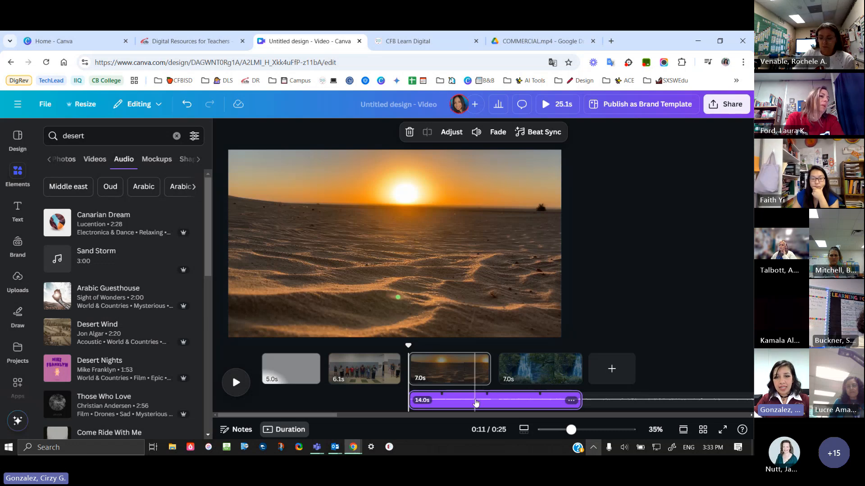
click(476, 402)
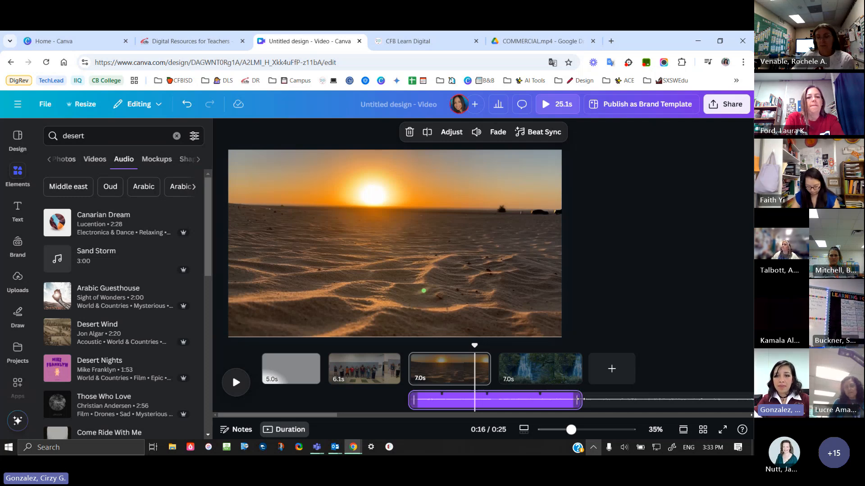
drag(578, 399, 493, 407)
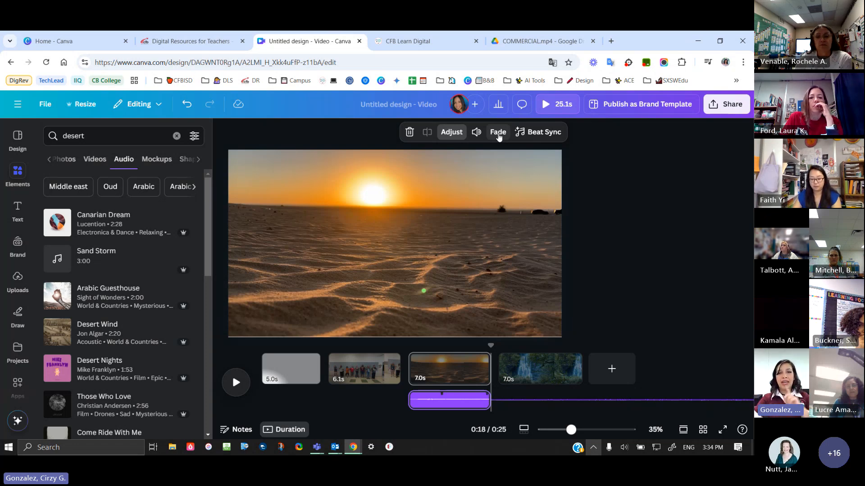
Set the Sand Storm track's fade in and fade out to 3 s each
click(498, 134)
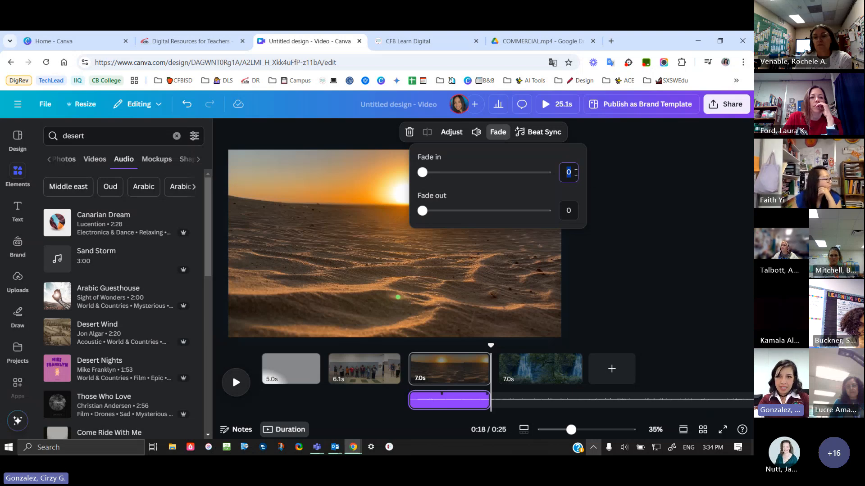
text(3)
click(568, 212)
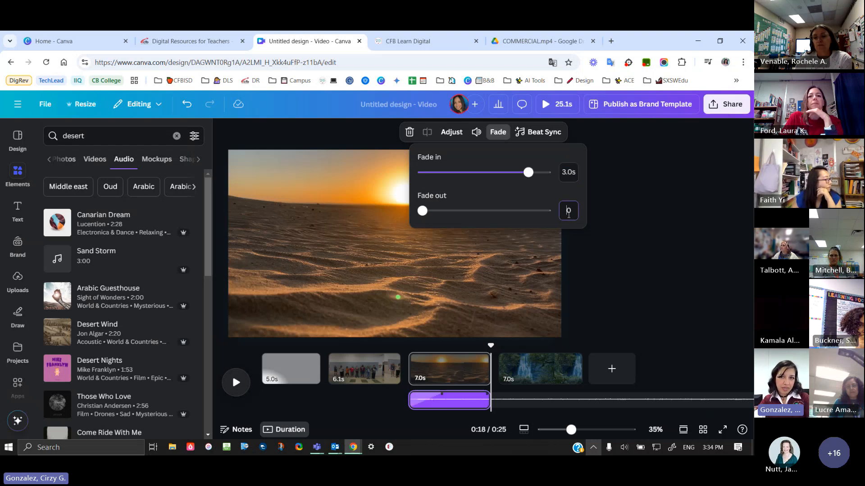
text(3)
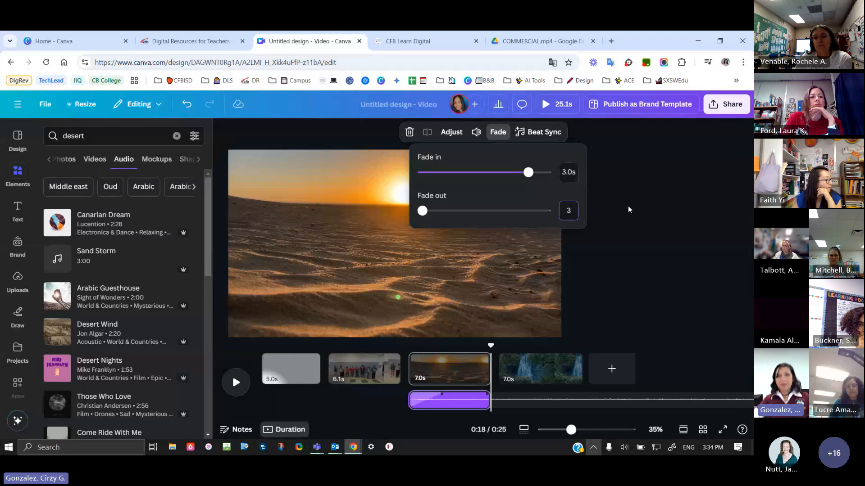
Apply the 3 s fade out to the Sand Storm track
key(Return)
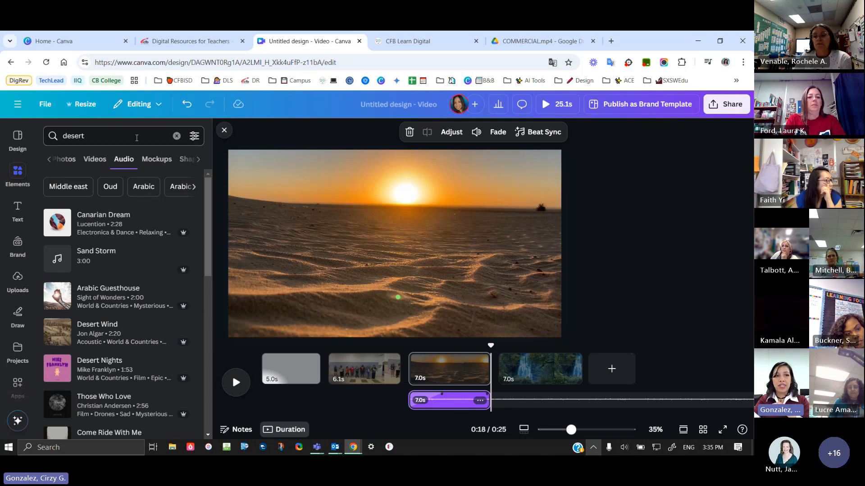
Search the audio library for "rainforest" and preview the Australian Rainforest track
double_click(66, 138)
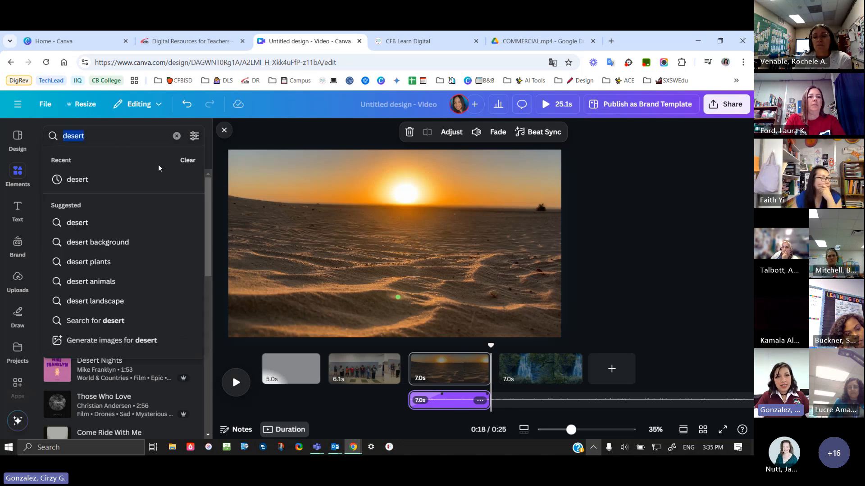
text(rainfore)
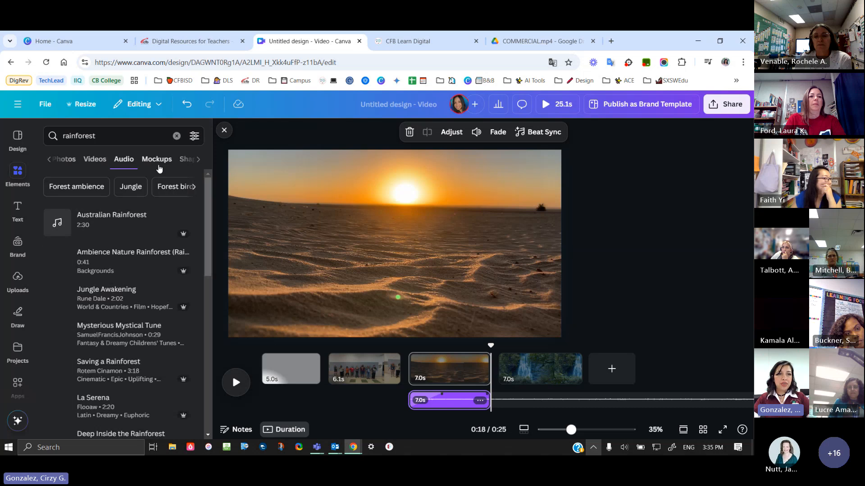
click(58, 222)
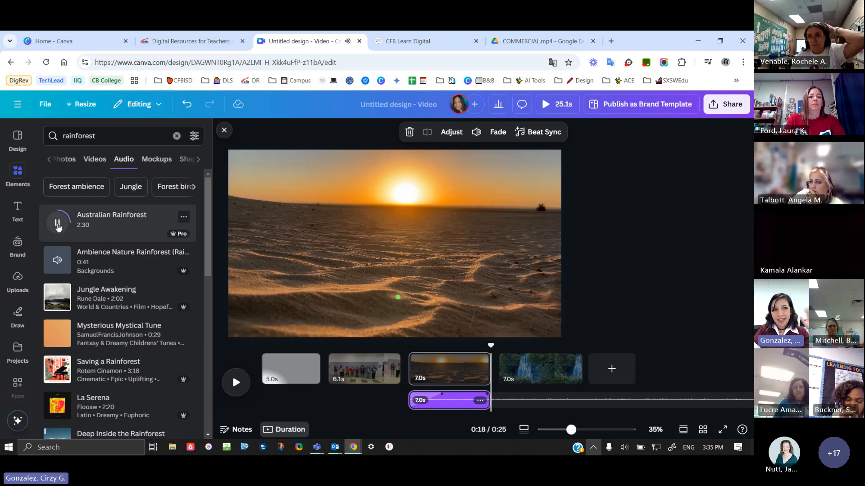
click(58, 224)
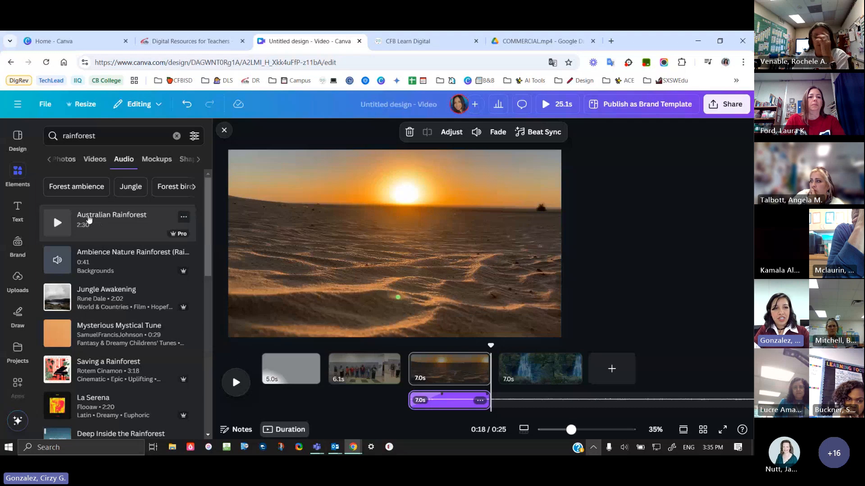
Place the Australian Rainforest track under the waterfall clip so that it ends with the clip
drag(88, 219, 500, 387)
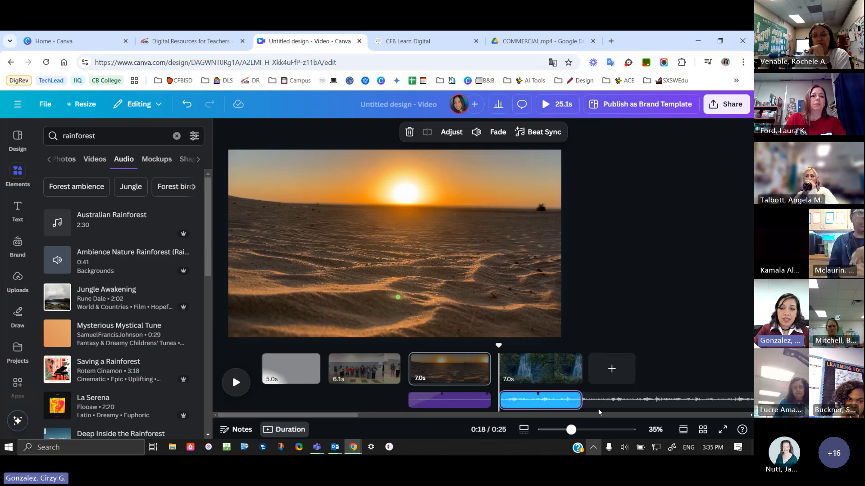
drag(579, 401, 604, 401)
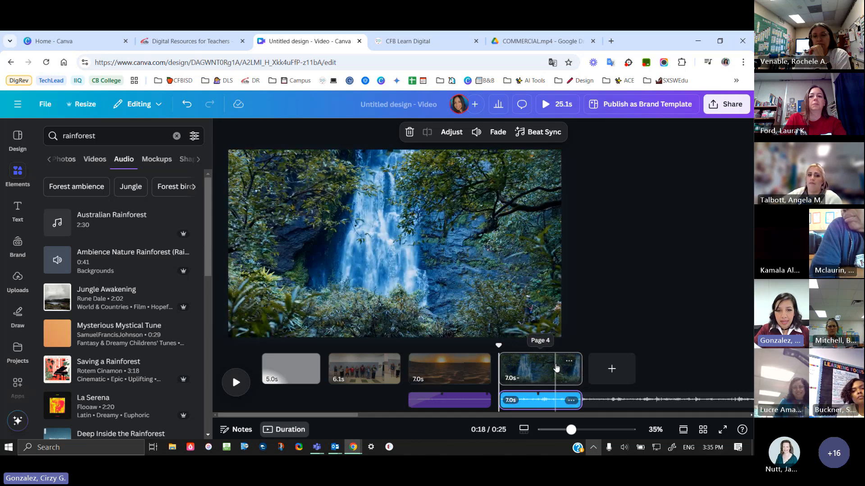
click(586, 271)
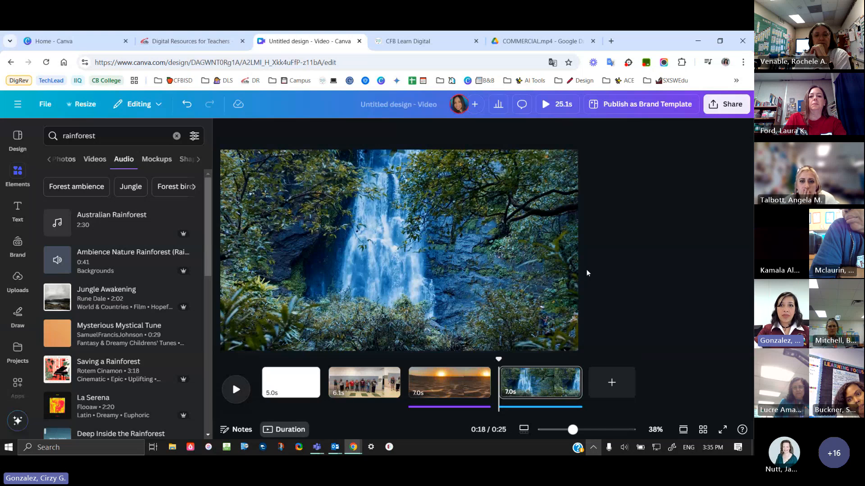
Examine the volume settings of the Australian Rainforest track without changing them
click(528, 408)
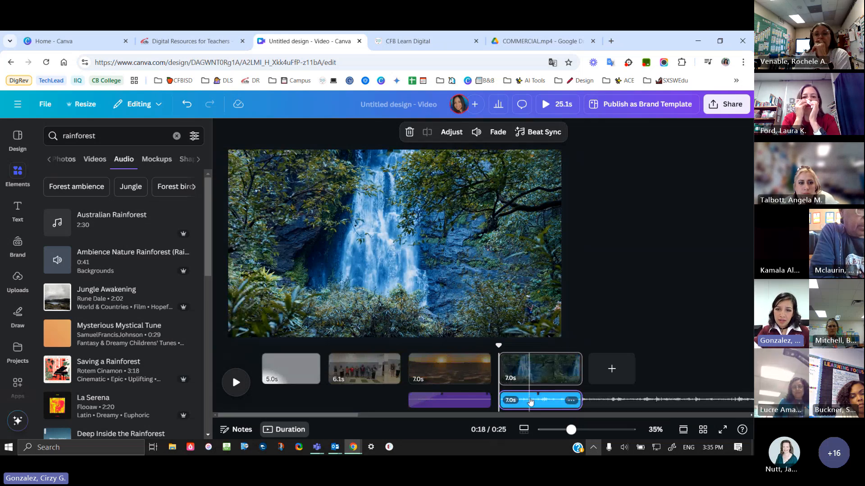
click(476, 132)
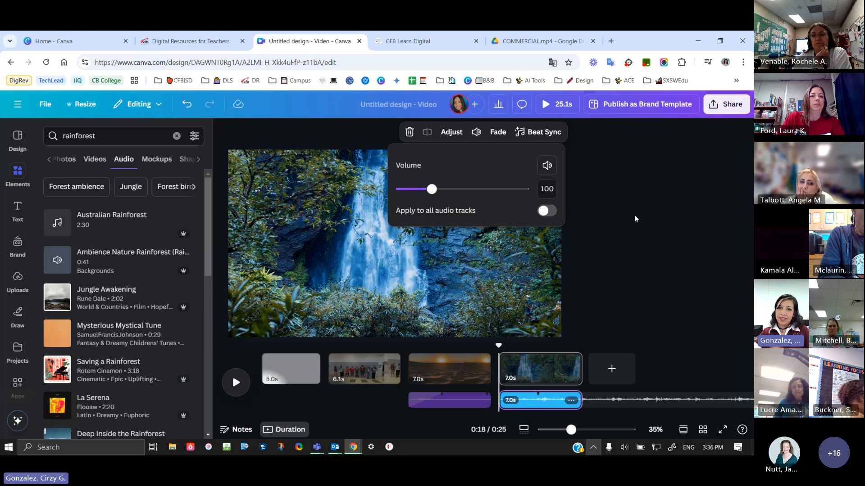
key(Escape)
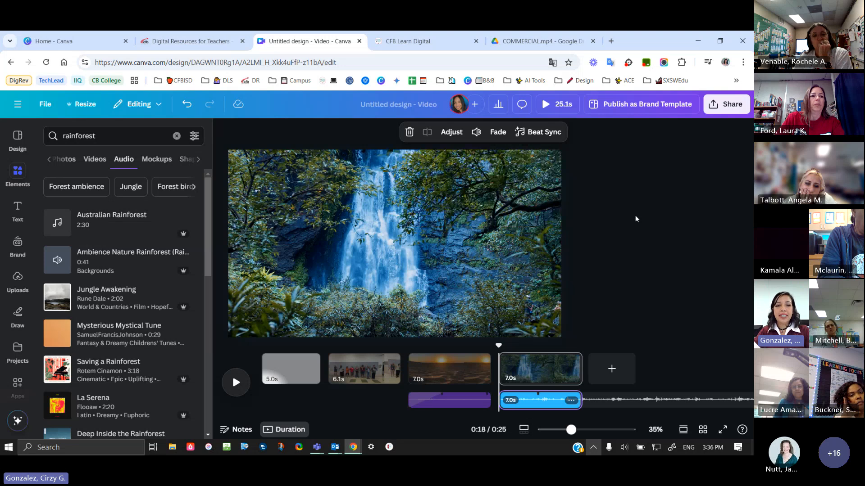
click(636, 185)
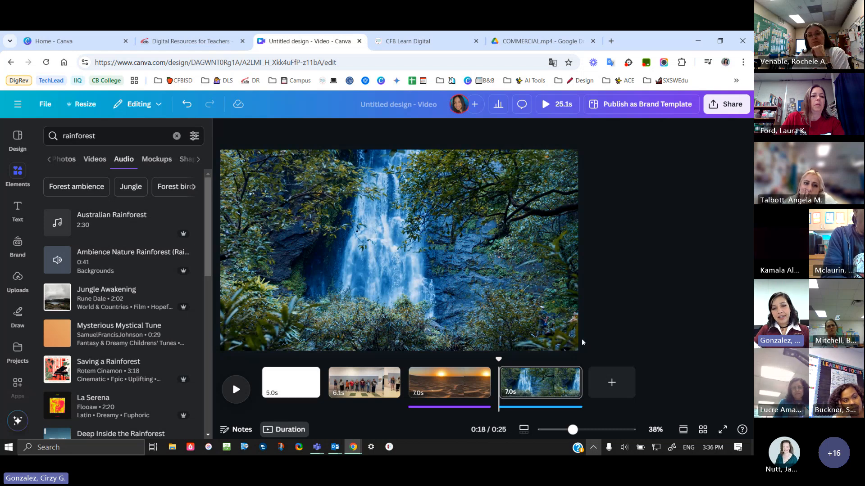
Select the desert sunset clip, search the whole Elements library for "desert", and show all matching graphics
click(440, 389)
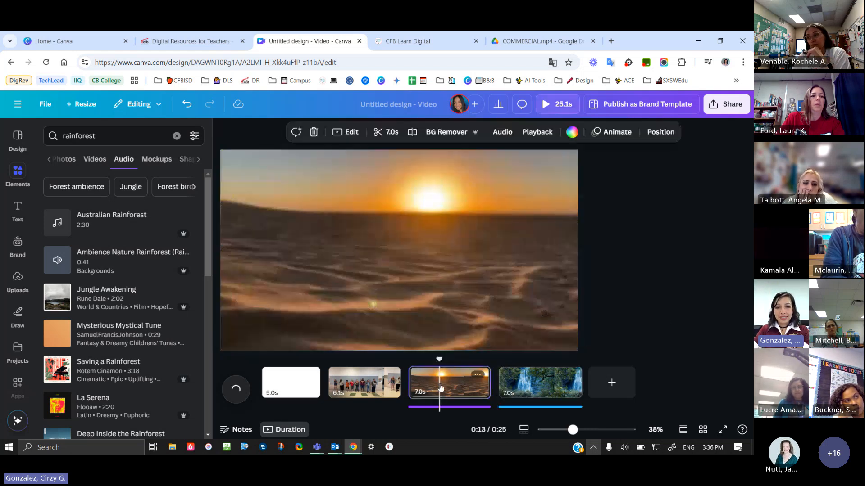
click(177, 136)
text(des)
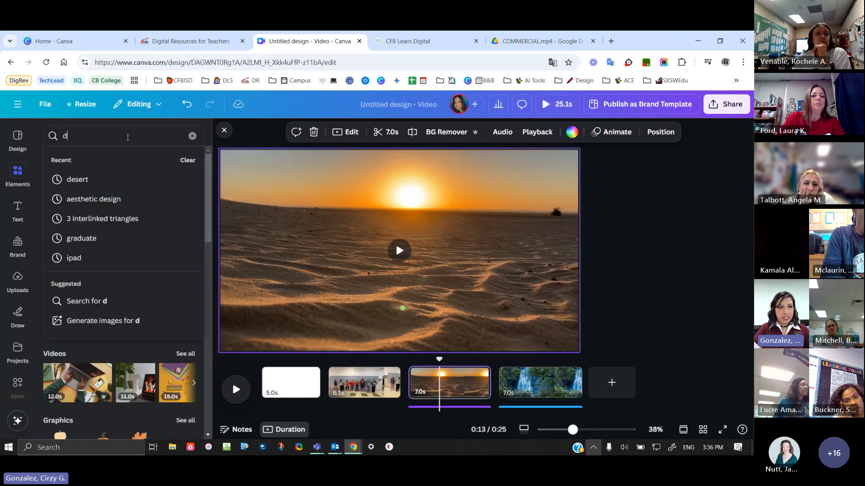
click(83, 180)
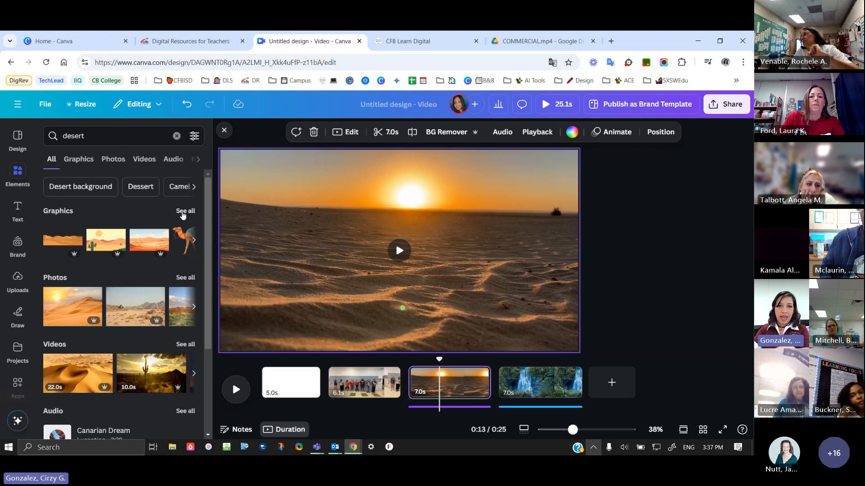
click(182, 212)
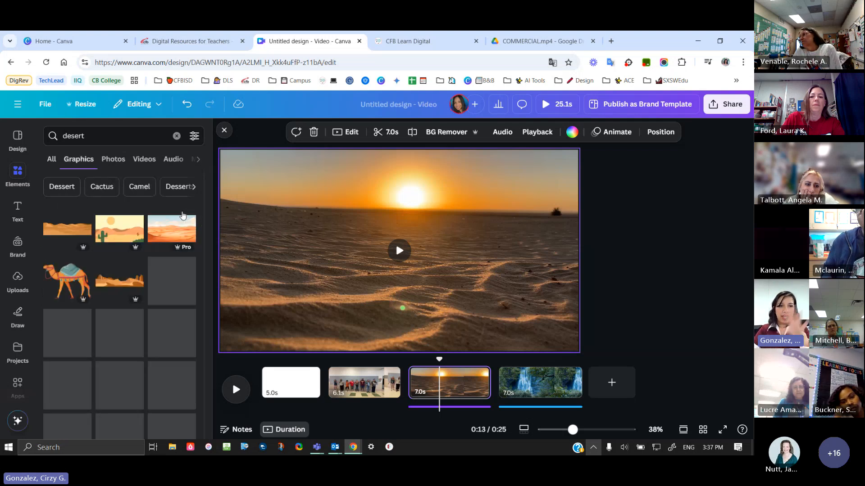
Add the illustrated camel with the teal blanket to the desert scene and place it near the scene's lower-right corner
click(63, 276)
drag(398, 232, 514, 294)
Search the graphics for "camel" and add the realistic standing camel to the left half of the desert scene
click(59, 138)
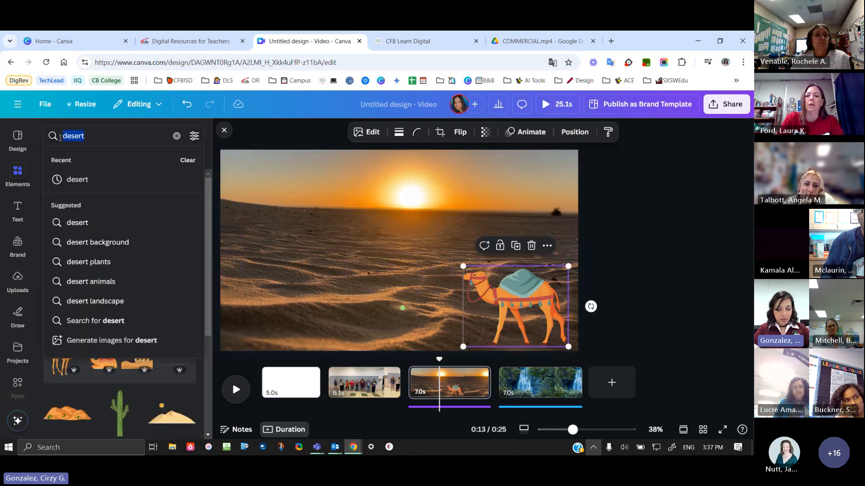
text(camel)
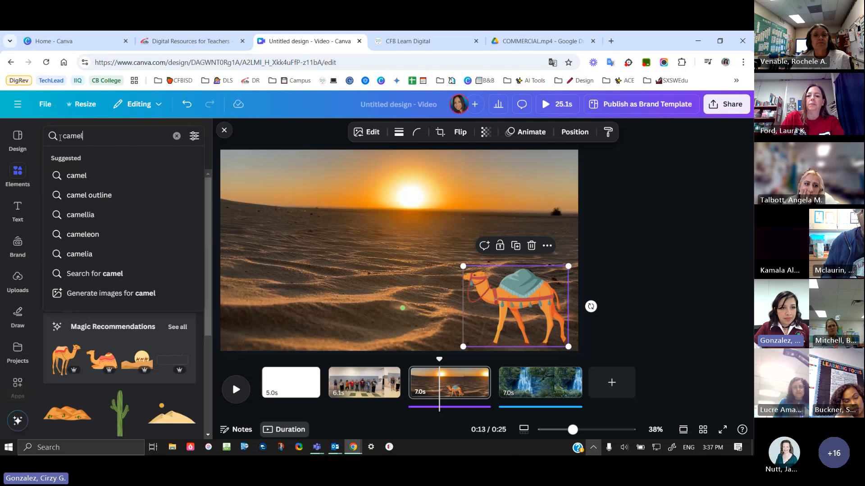
key(Return)
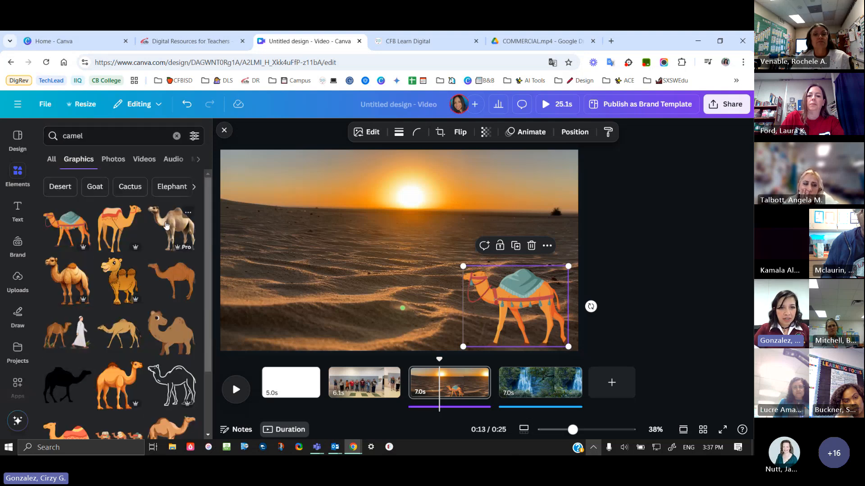
click(166, 225)
drag(399, 217, 342, 230)
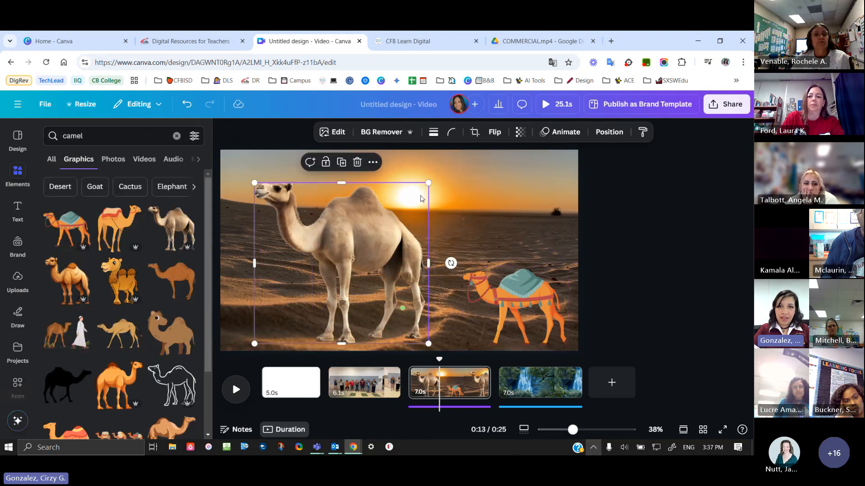
Shrink the realistic camel to about a third of the scene's width and place it on the sand left of centre
drag(425, 184, 334, 270)
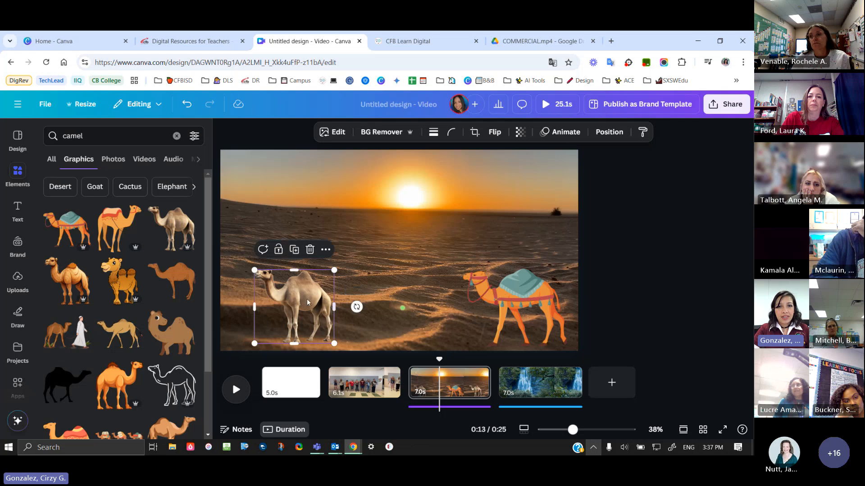
drag(301, 308, 369, 311)
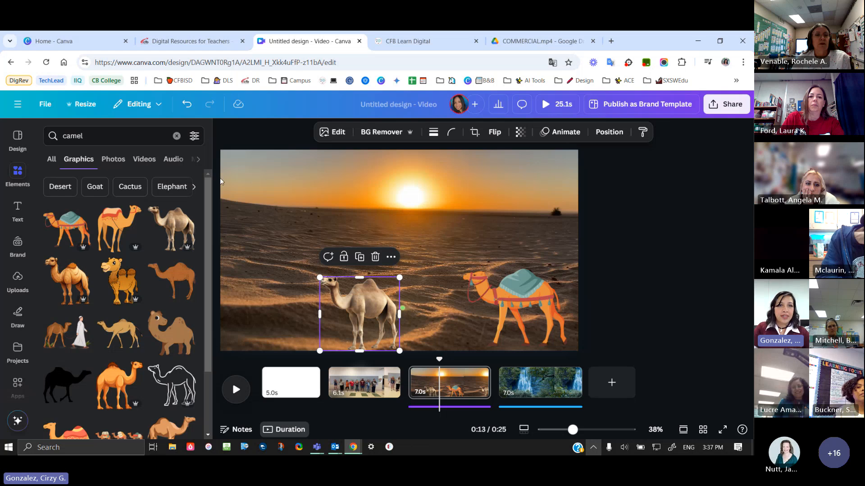
click(223, 131)
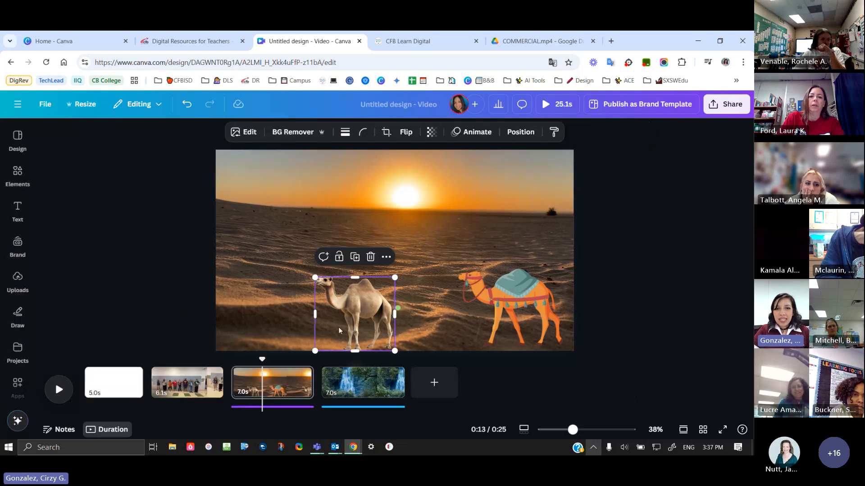
drag(346, 322, 341, 291)
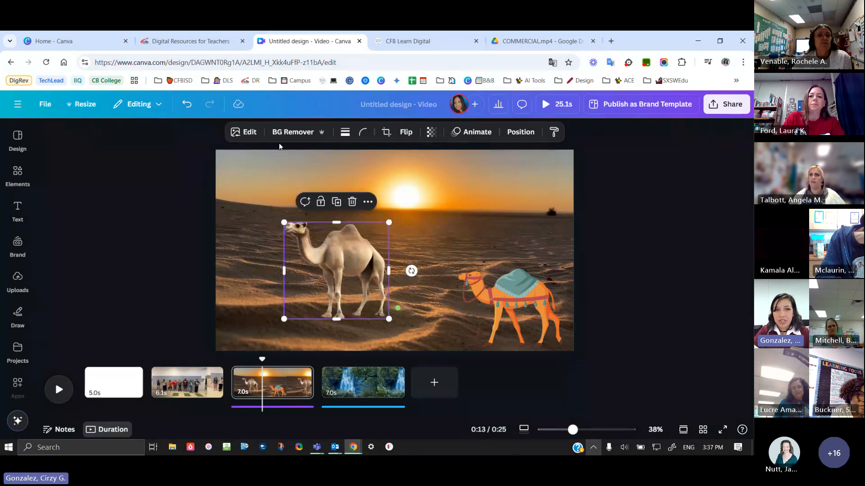
drag(309, 245, 284, 222)
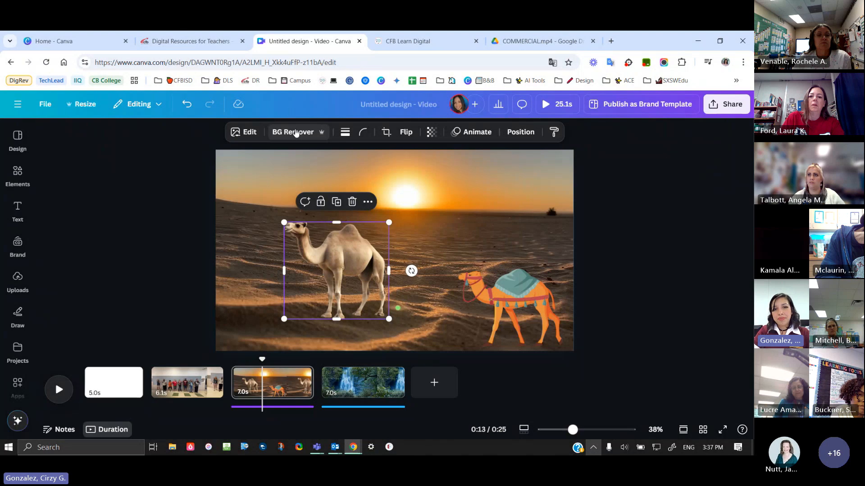
mouse_move(281, 221)
mouse_down()
mouse_move(243, 186)
mouse_move(299, 237)
mouse_move(277, 223)
mouse_up()
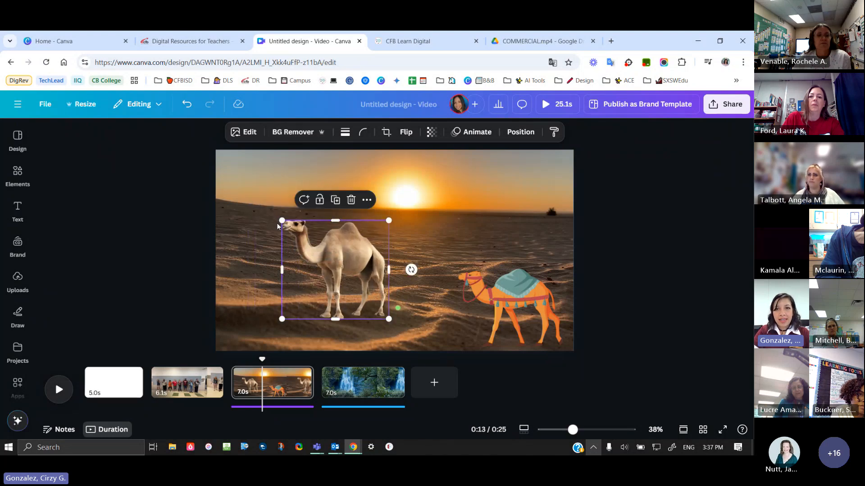
Examine the photo animation styles offered for the realistic camel, including the custom animation option
click(470, 133)
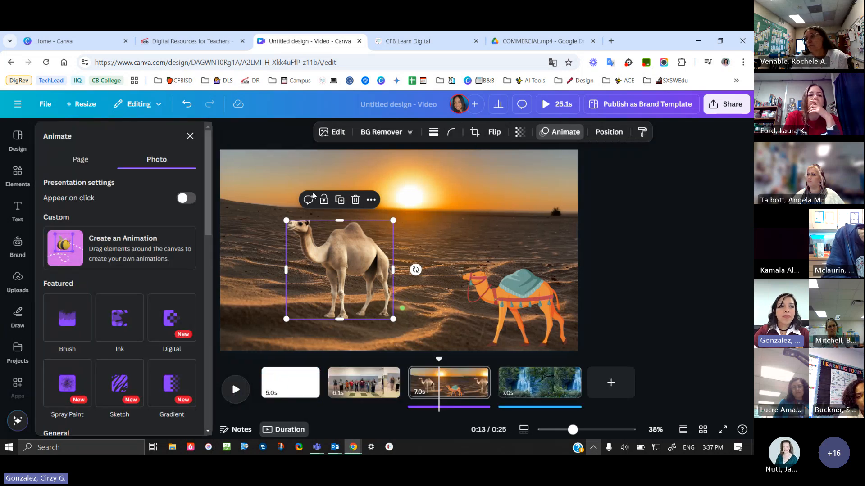
scroll(102, 308, down, 1)
scroll(102, 308, down, 2)
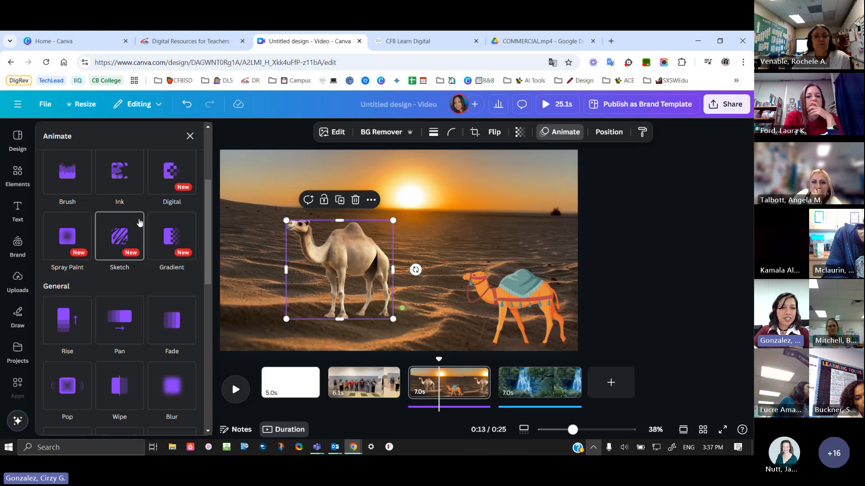
scroll(139, 275, up, 3)
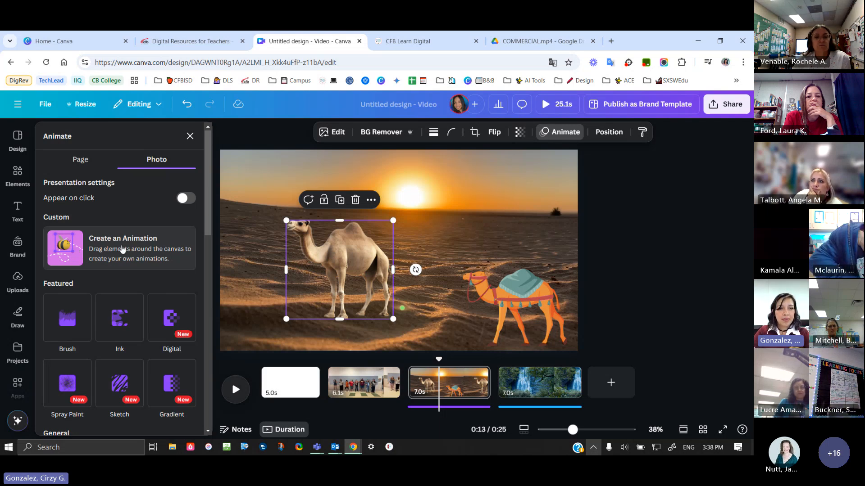
Delete the illustrated camel and move the realistic camel partly past the right edge of the desert scene
click(543, 291)
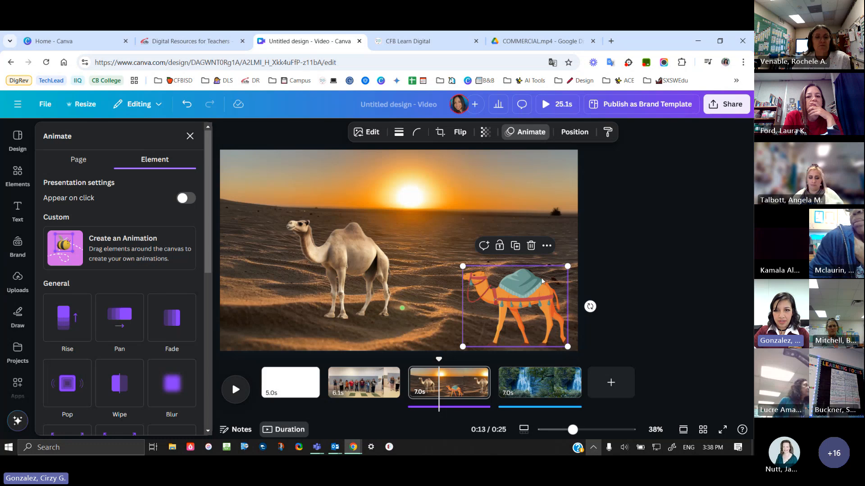
click(531, 245)
drag(337, 257, 563, 270)
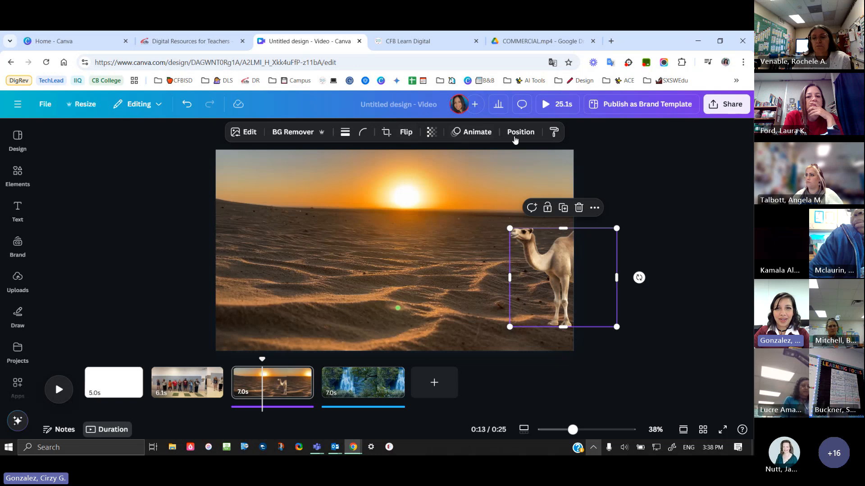
Create a custom animation that moves the realistic camel along a wavy path from the scene's right edge past its left edge
click(466, 133)
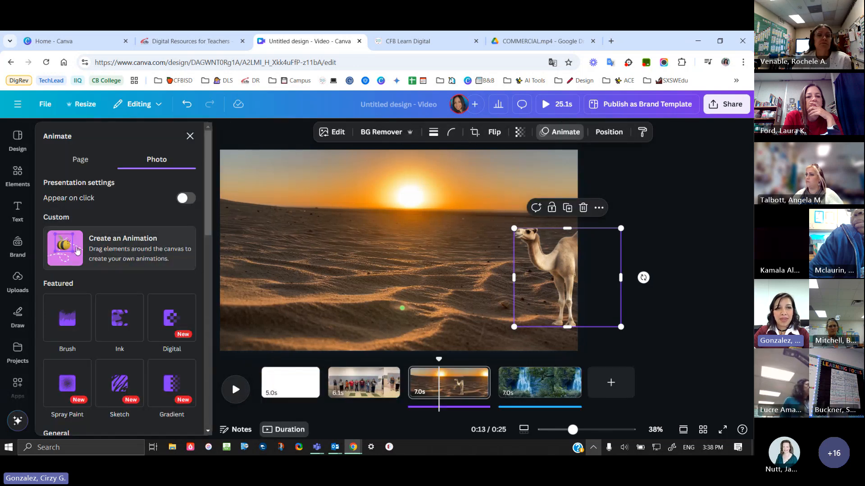
click(78, 250)
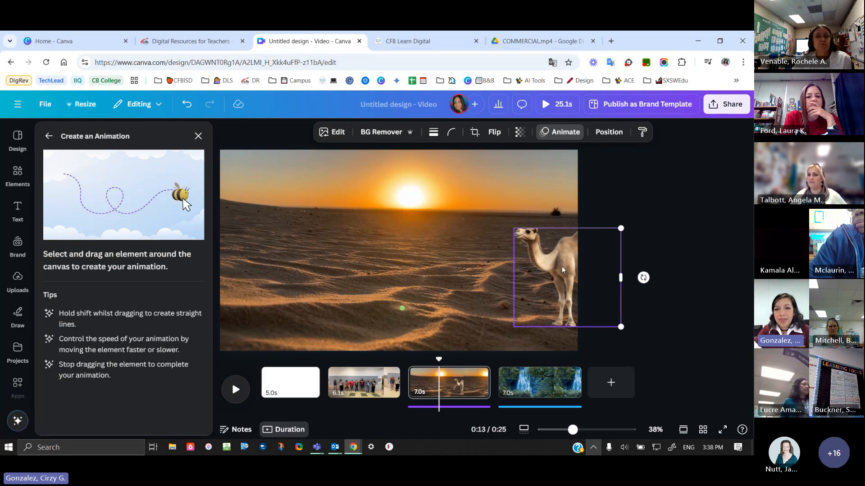
mouse_move(561, 269)
mouse_down()
mouse_move(536, 262)
mouse_move(510, 274)
mouse_move(490, 261)
mouse_move(403, 266)
mouse_move(388, 258)
mouse_move(209, 253)
mouse_move(153, 262)
mouse_up()
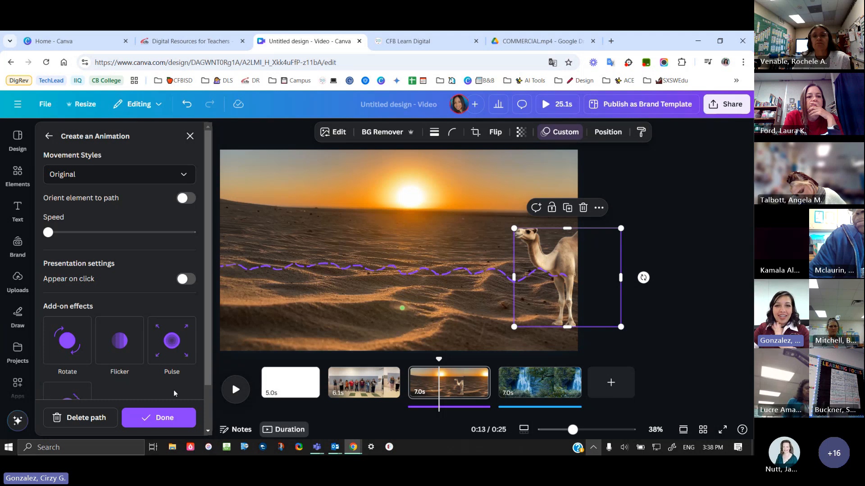
click(166, 417)
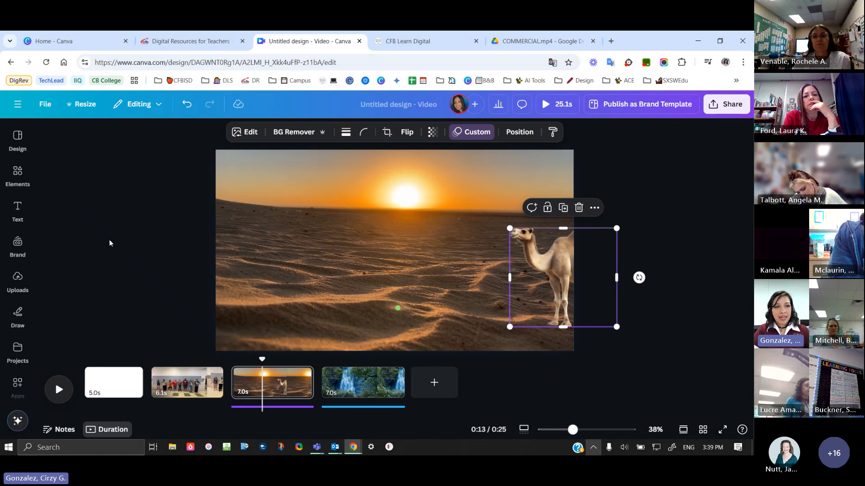
Search the uploaded videos for "student talking"
click(16, 278)
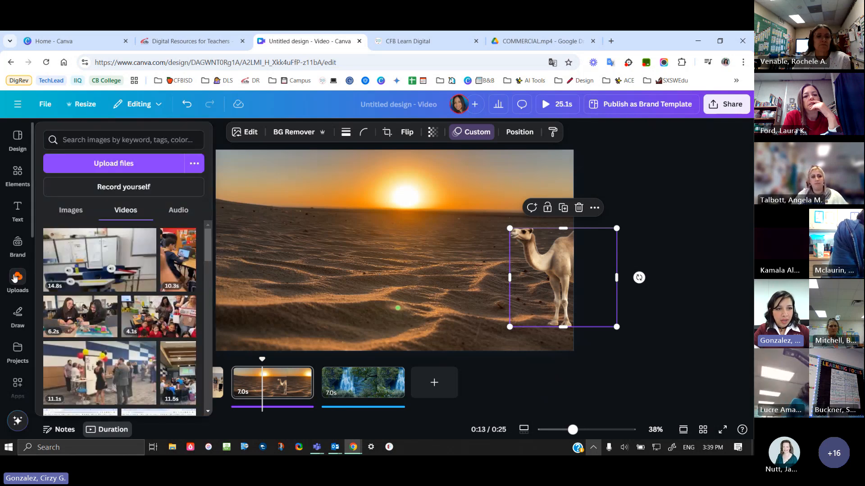
mouse_move(20, 282)
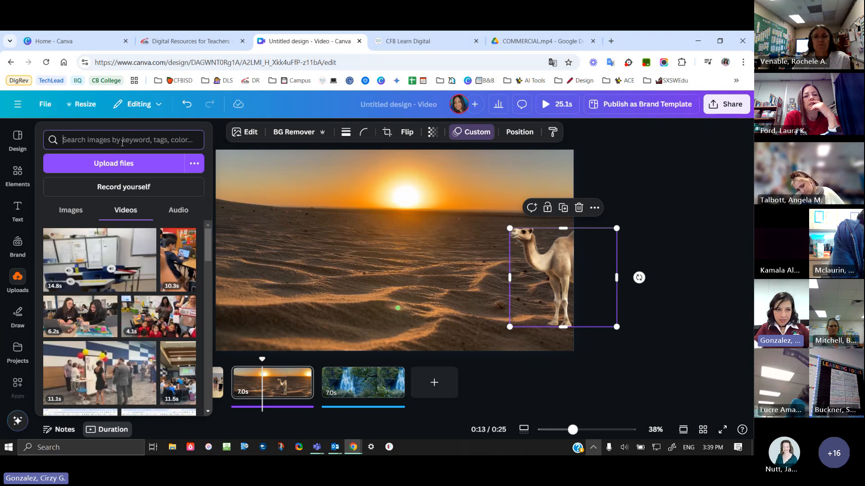
text(student tal)
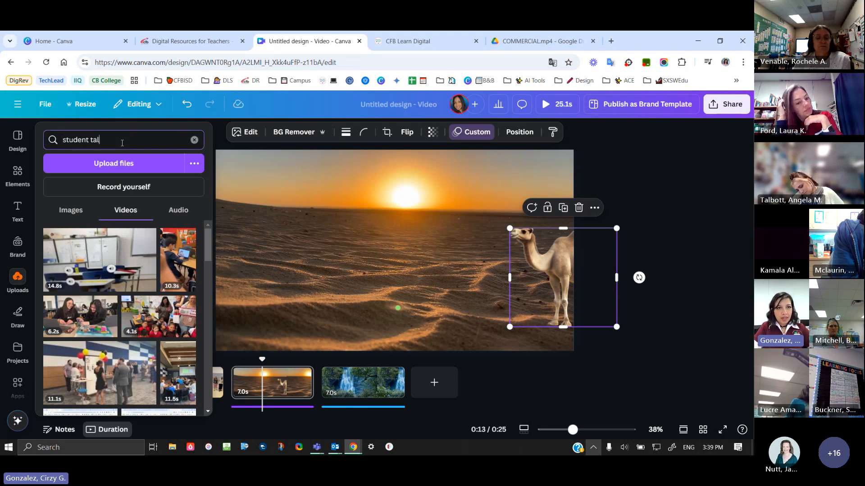
text(king)
key(Return)
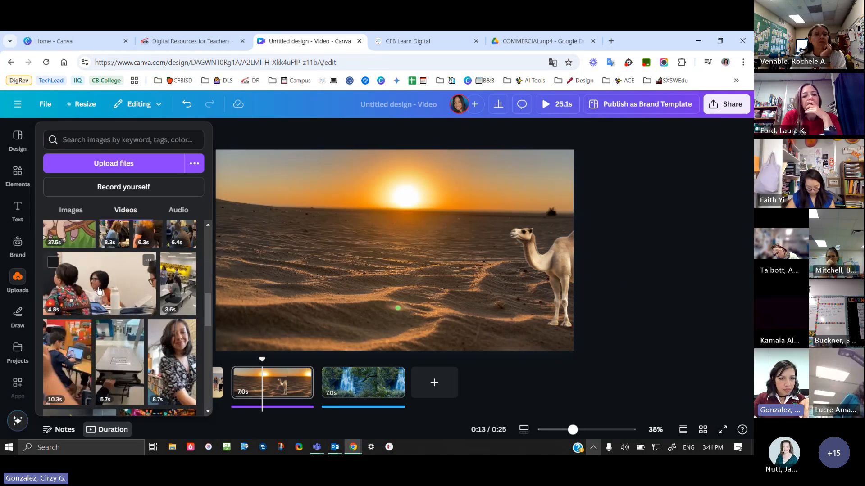
Find the 1:23 uploaded clip of the student wearing headphones, add it to the desert scene and preview it briefly
scroll(103, 275, down, 1)
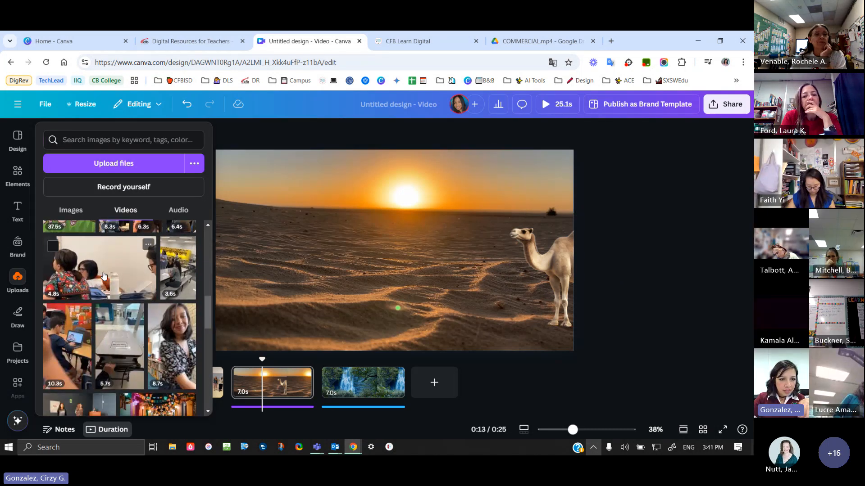
scroll(104, 276, down, 5)
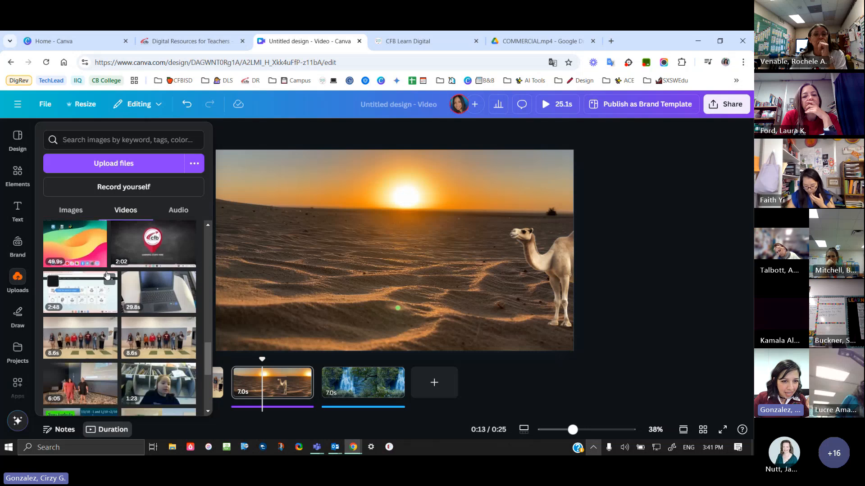
scroll(107, 275, down, 2)
click(158, 285)
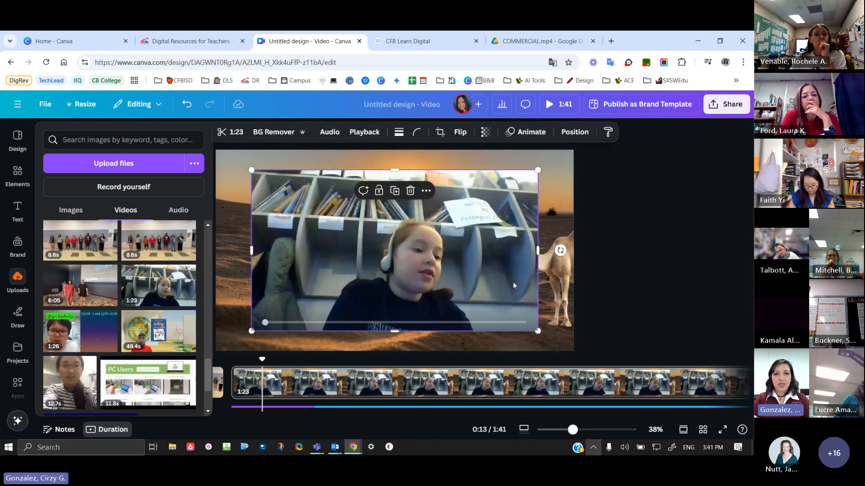
click(395, 251)
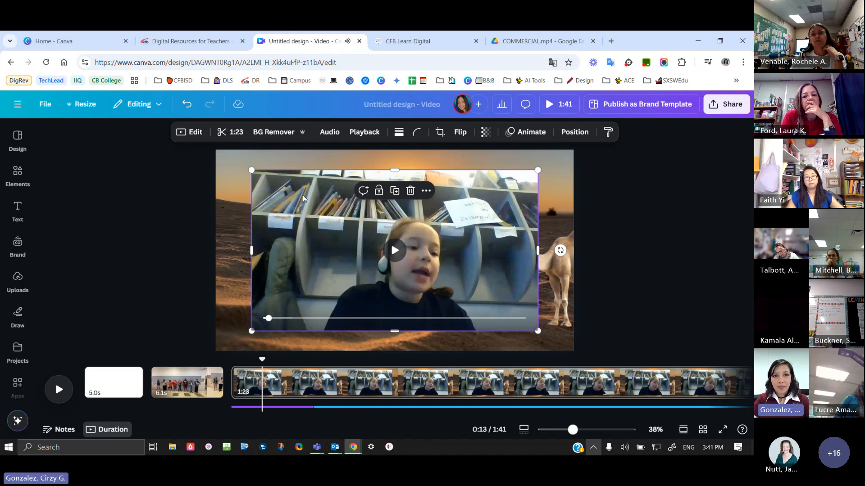
Remove the background of the student clip and move it into the lower-left corner of the desert scene
click(270, 132)
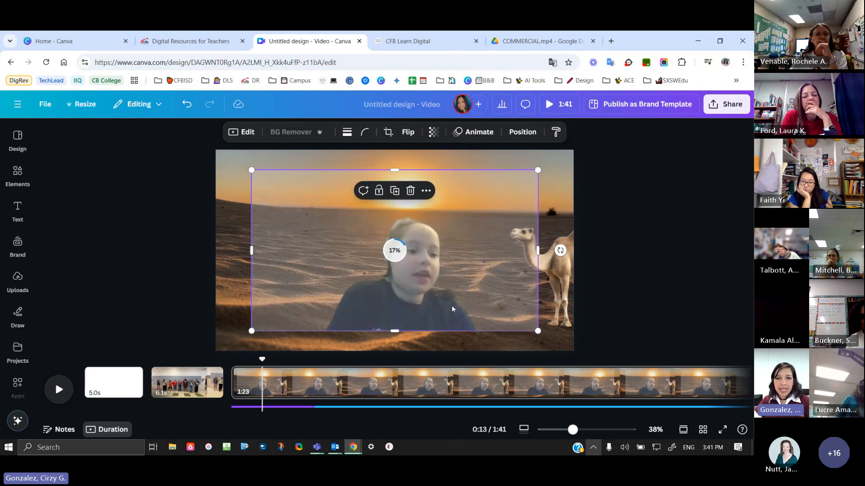
drag(423, 292, 318, 312)
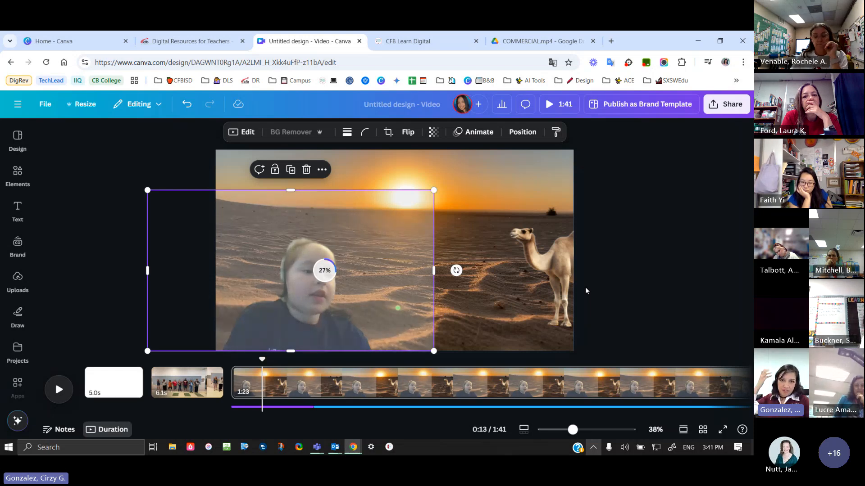
click(637, 218)
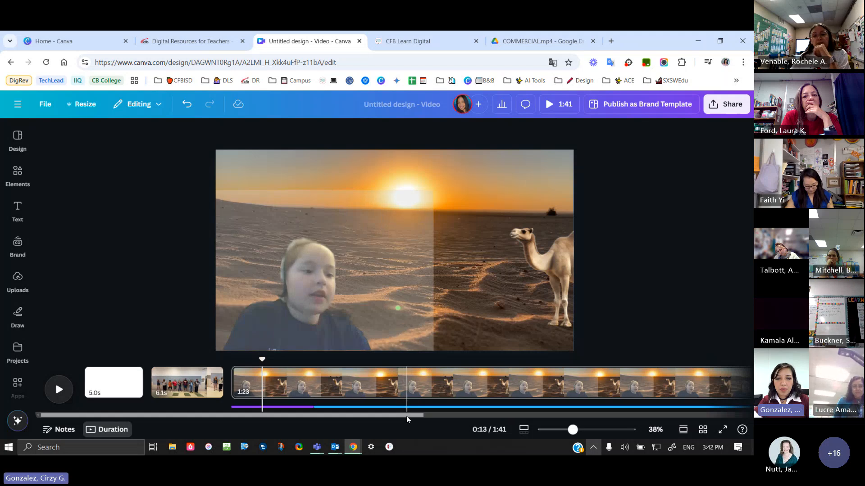
Look along the lengthened desert scene in the timeline and play a short part of it from about 0:39
drag(406, 417, 697, 416)
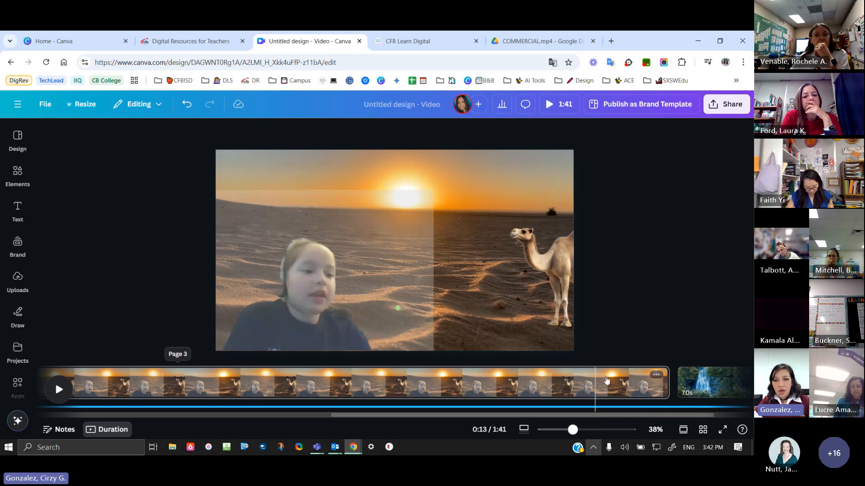
click(656, 375)
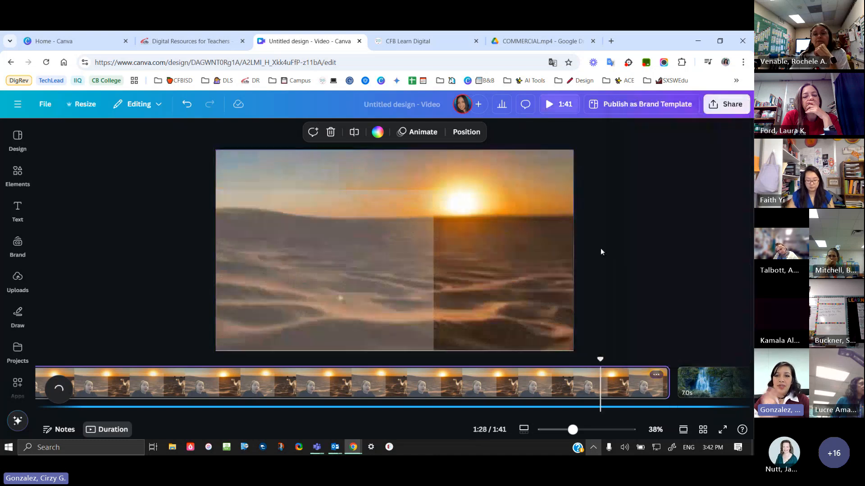
click(601, 249)
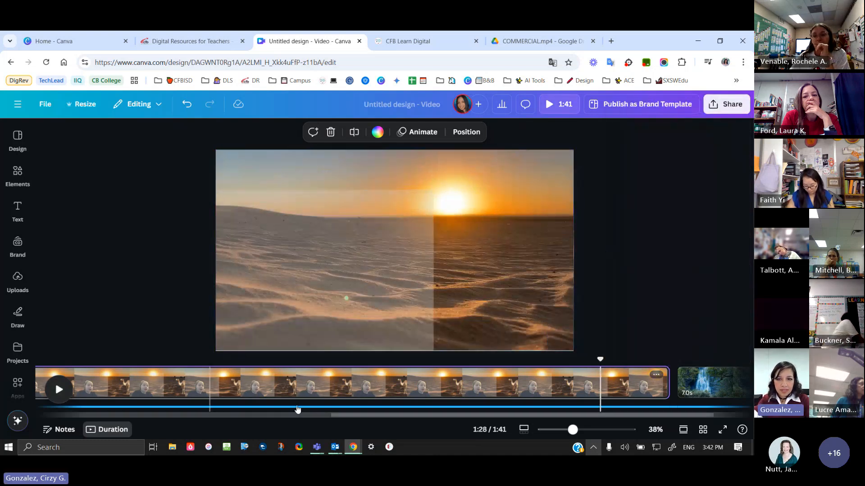
click(360, 372)
click(106, 383)
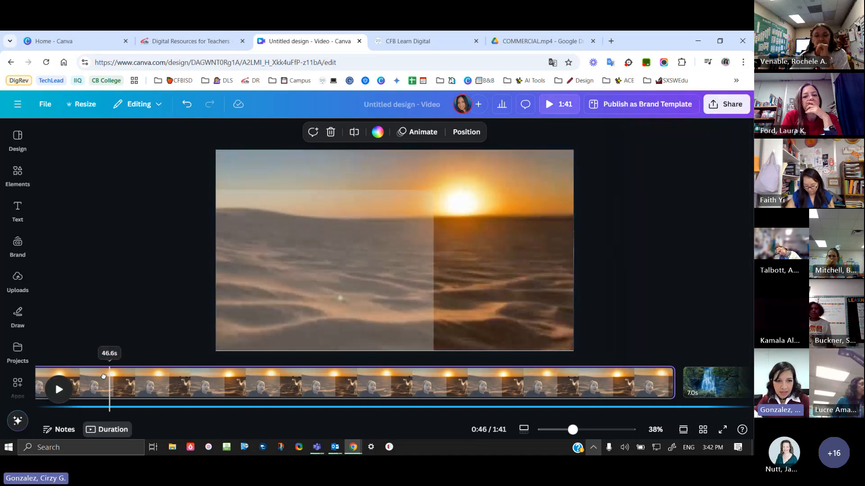
click(50, 395)
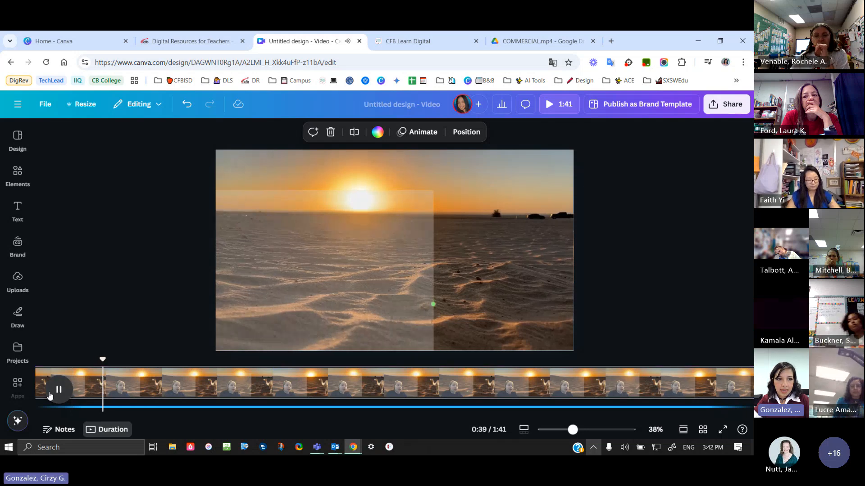
click(56, 395)
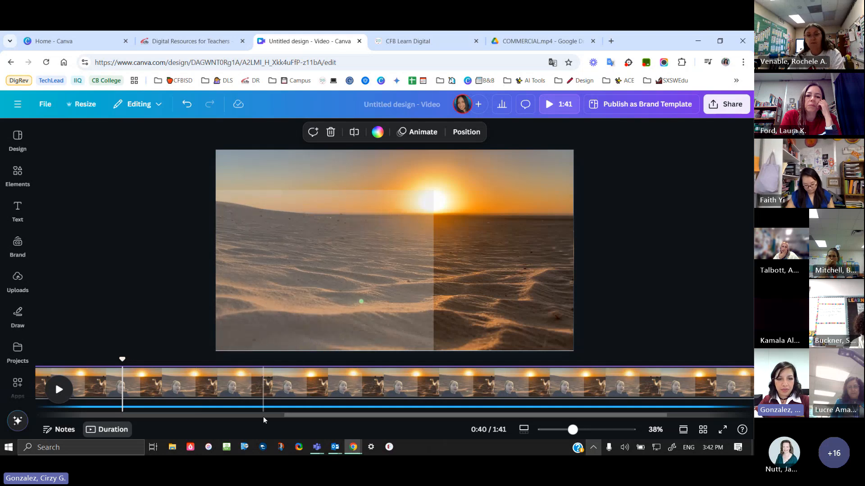
Play the desert scene from about 0:40 to check the student clip without its background
drag(264, 417, 492, 416)
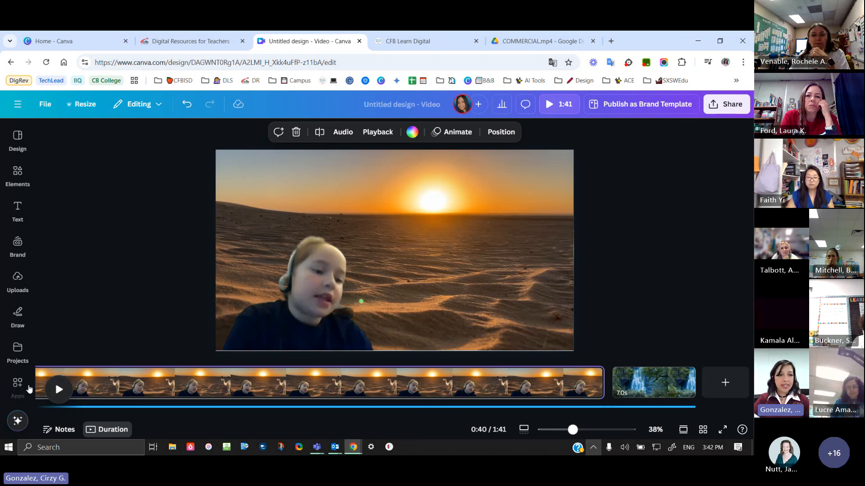
click(341, 283)
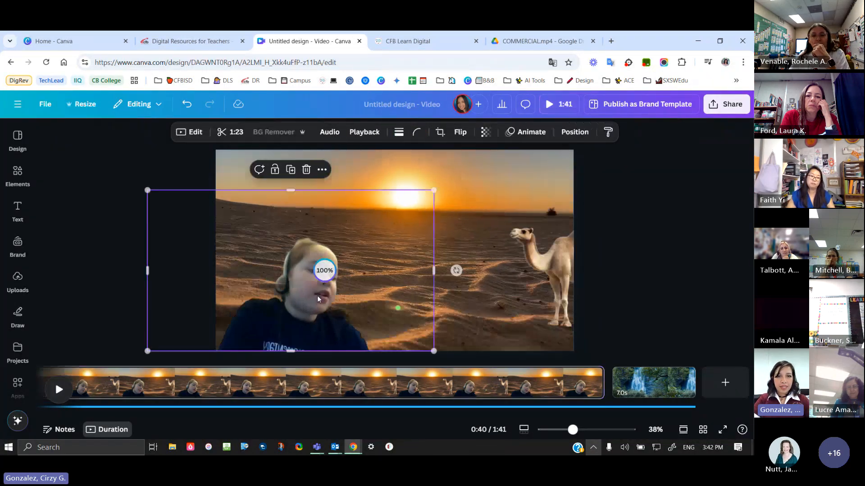
click(59, 390)
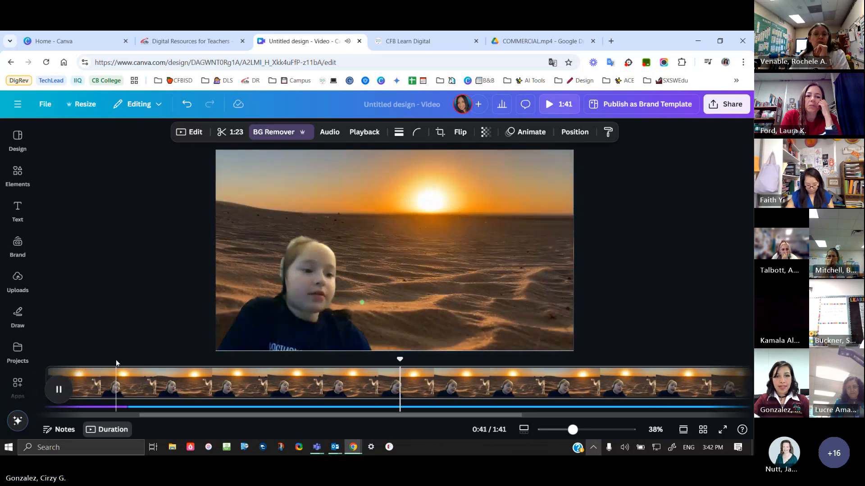
click(57, 396)
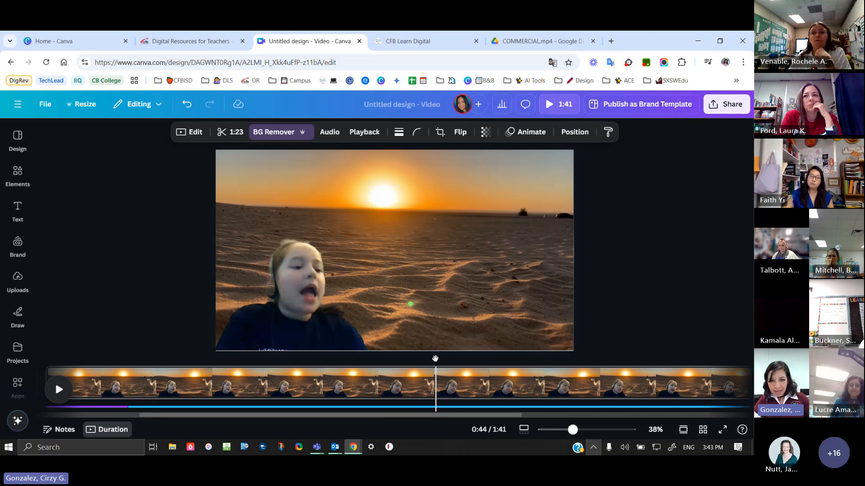
Trim the end of the desert scene with the student so that it lasts 10.4 seconds
drag(435, 358, 326, 360)
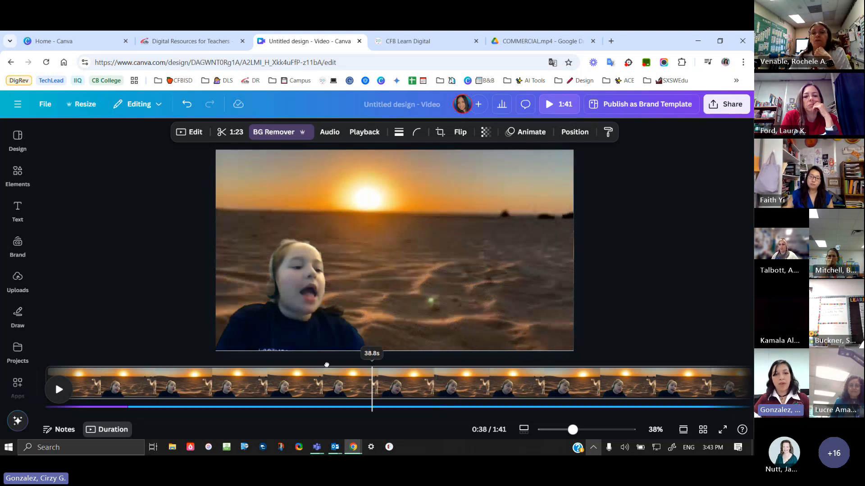
drag(497, 414, 750, 404)
click(627, 383)
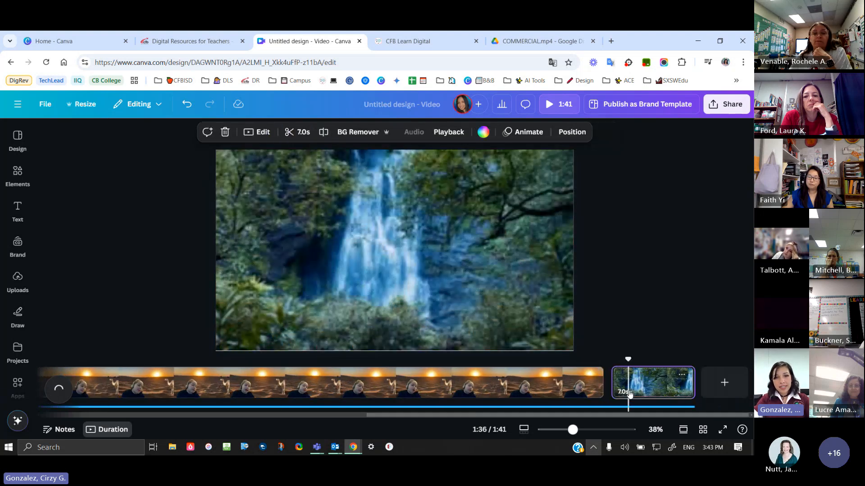
click(306, 387)
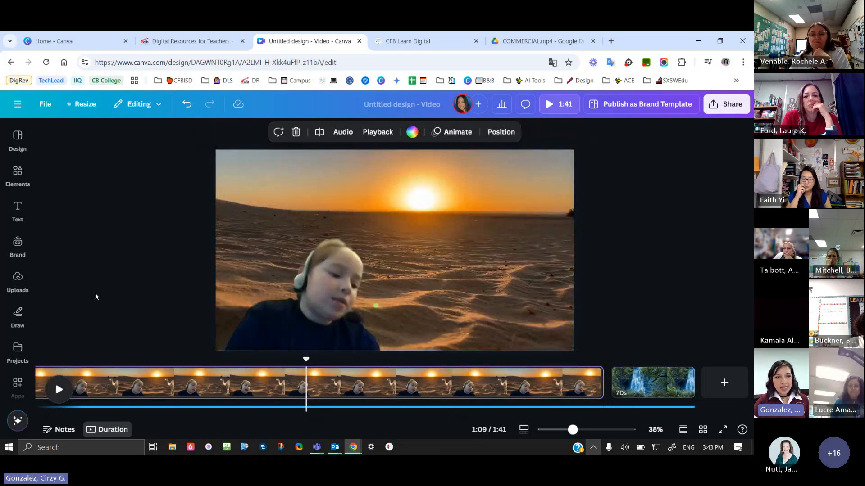
click(295, 359)
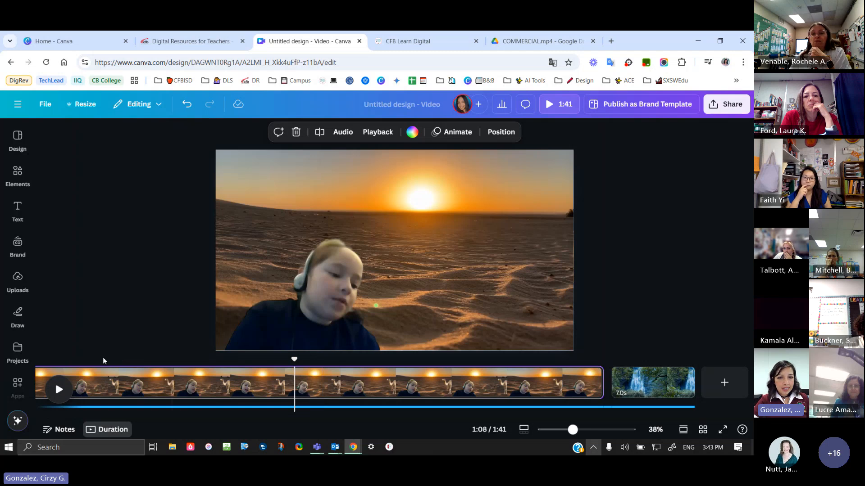
click(561, 358)
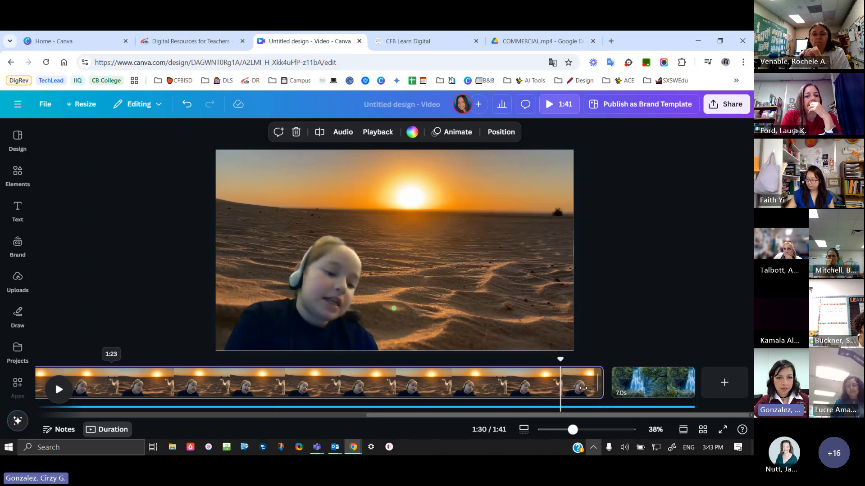
drag(584, 388, 246, 385)
drag(597, 384, 115, 382)
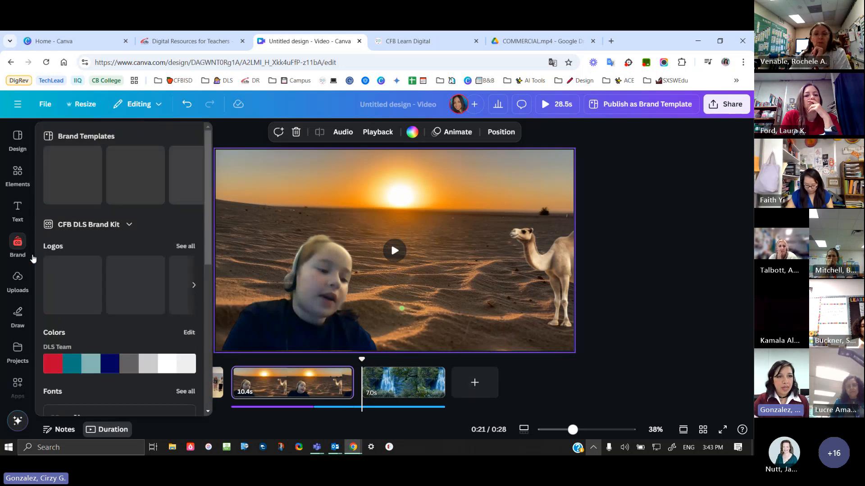
Clear the camel search from the elements library and look through its general categories
click(16, 175)
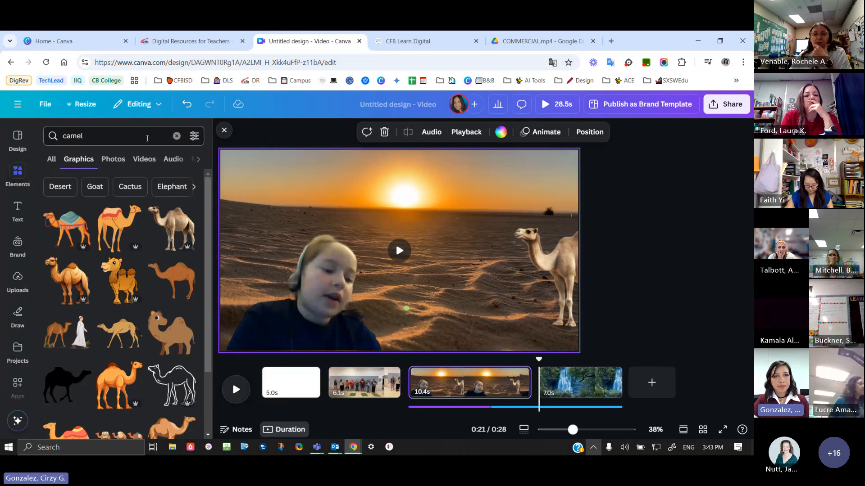
click(177, 136)
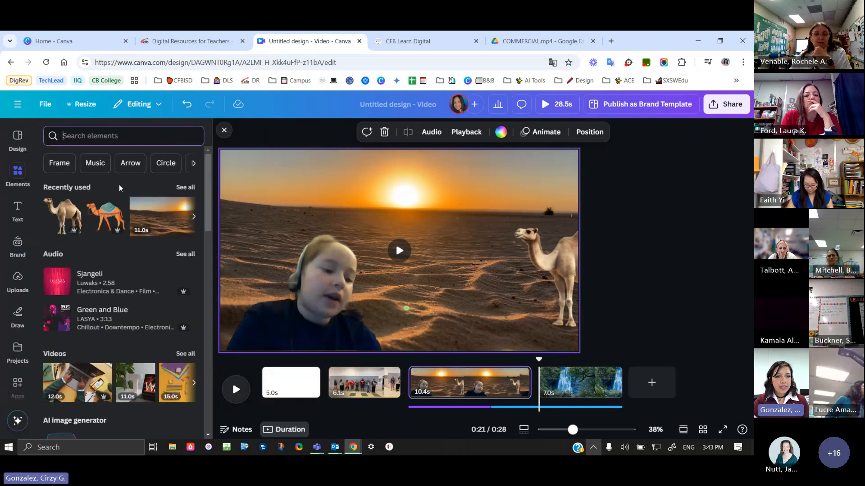
scroll(120, 189, down, 3)
scroll(120, 189, down, 3)
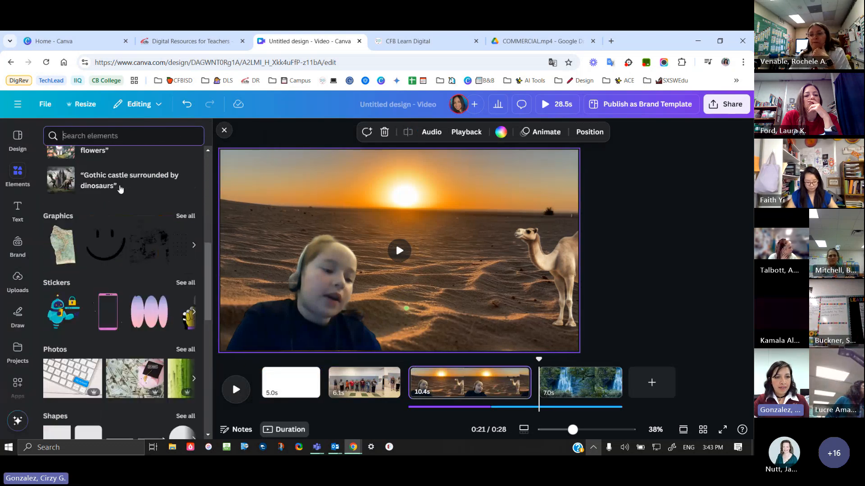
scroll(121, 189, up, 6)
Search the elements library for music and look through the suggested graphics, audio, photos and videos
click(97, 163)
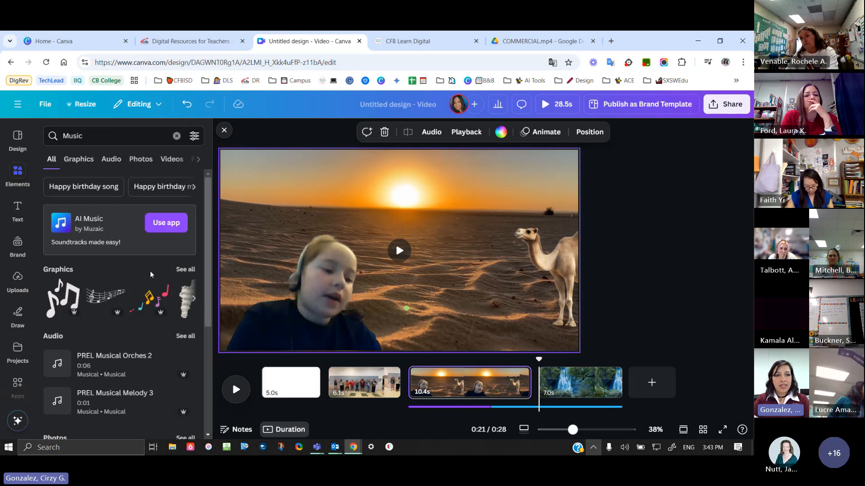
scroll(149, 275, down, 4)
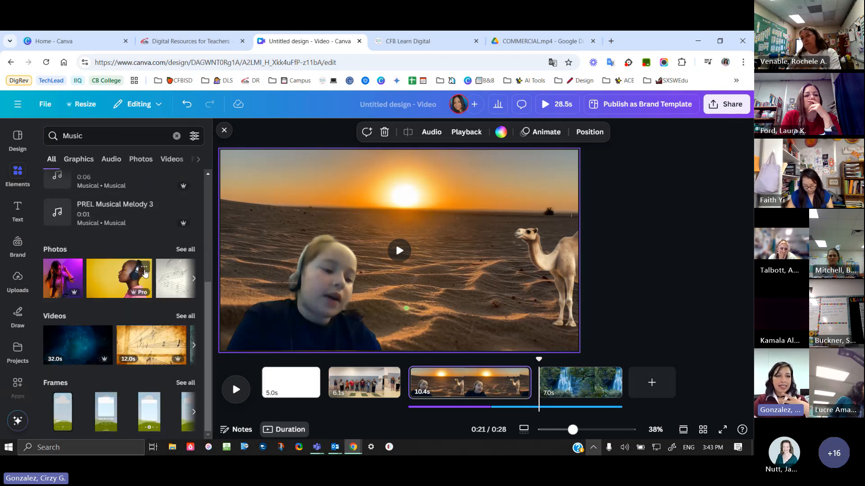
scroll(139, 246, up, 4)
click(94, 138)
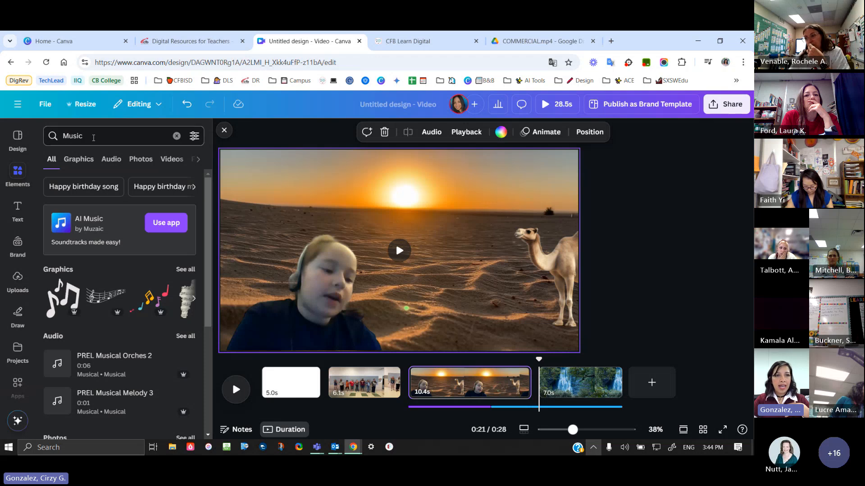
click(94, 222)
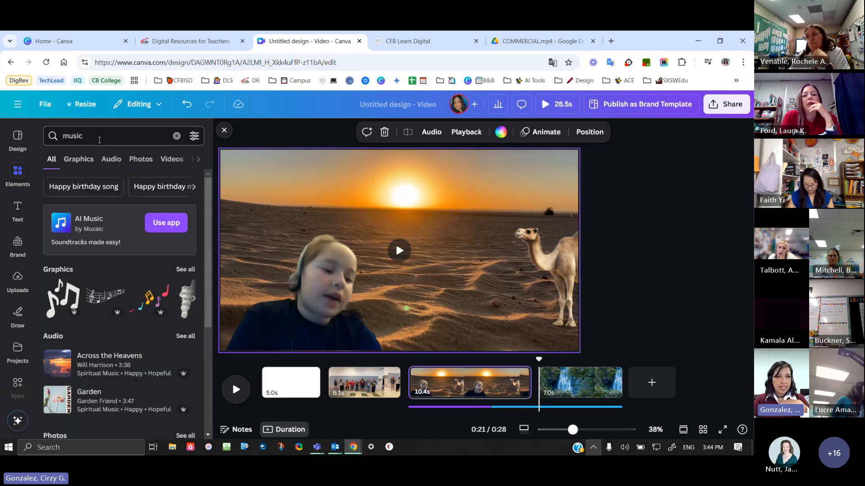
Search the elements library for "happy instrumental" and show all of its audio results
click(101, 140)
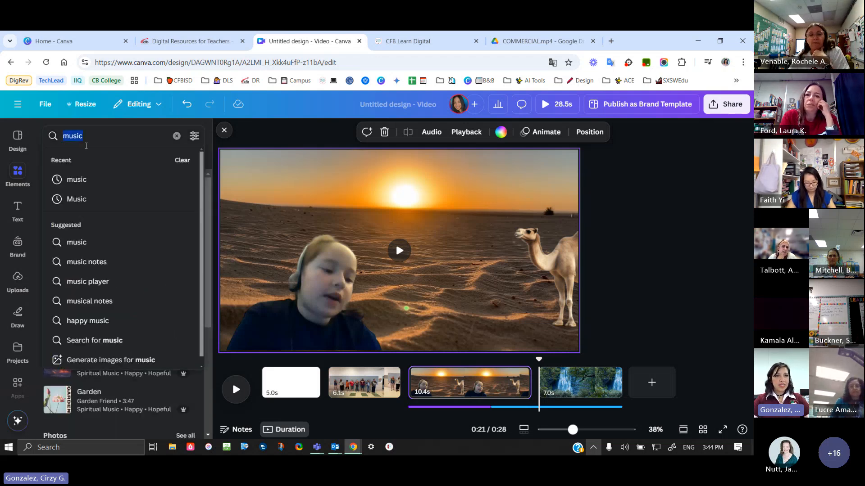
text(instru)
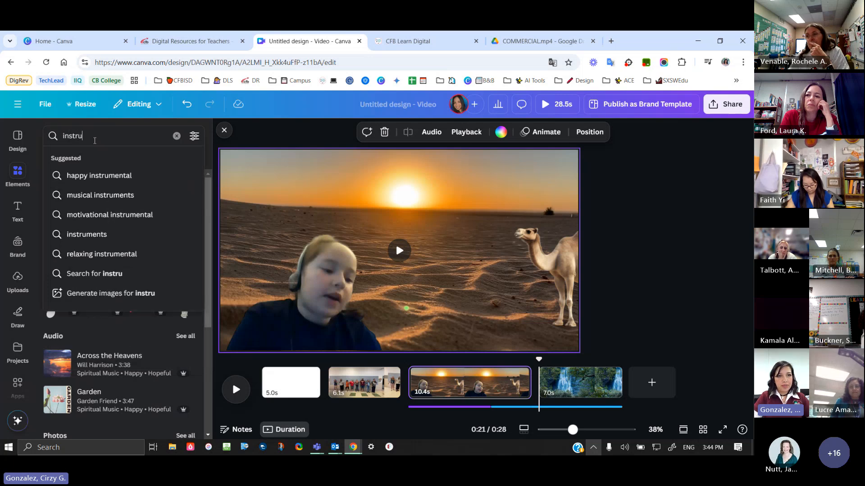
click(103, 175)
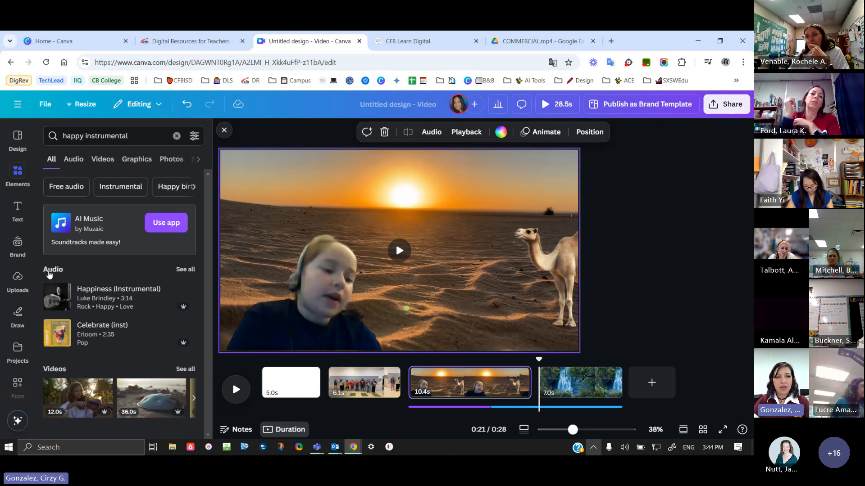
click(185, 270)
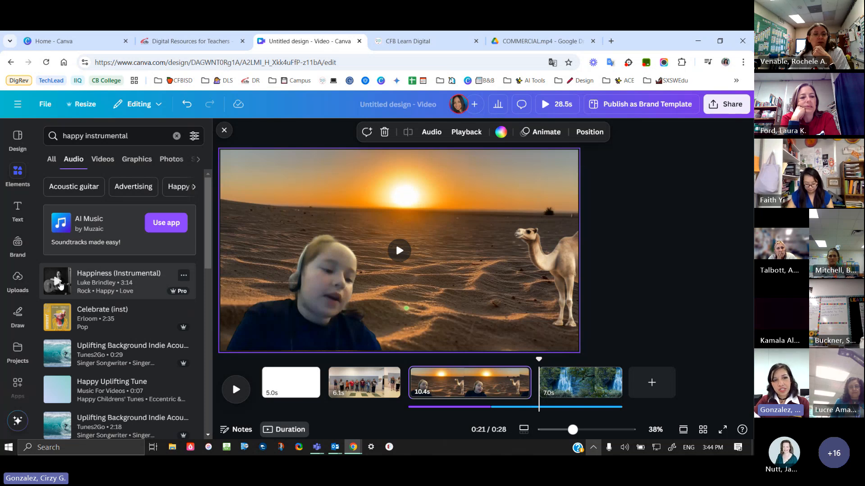
Preview Happiness (Instrumental) and the 0:29 Uplifting Background Indie track, and add the latter to the timeline from the start of the video
click(57, 281)
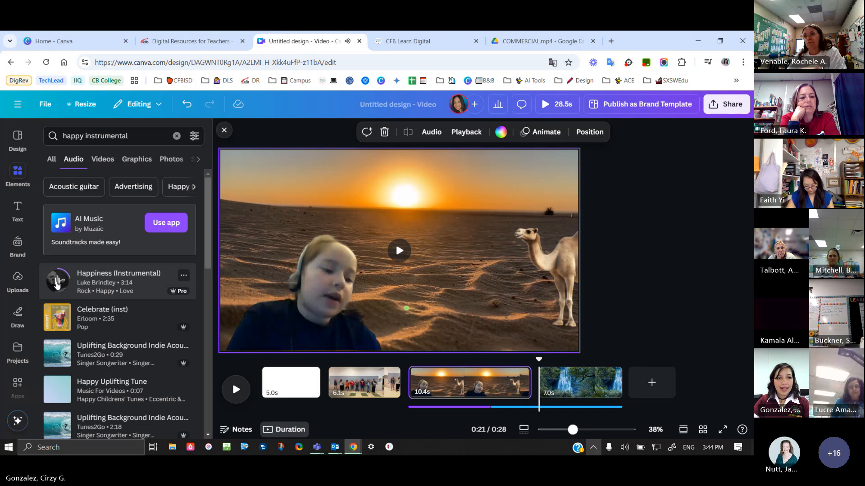
click(57, 282)
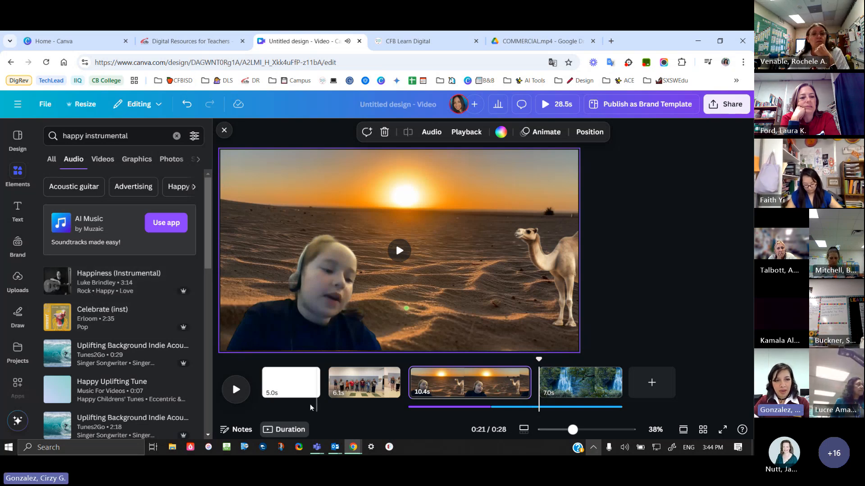
scroll(90, 299, down, 1)
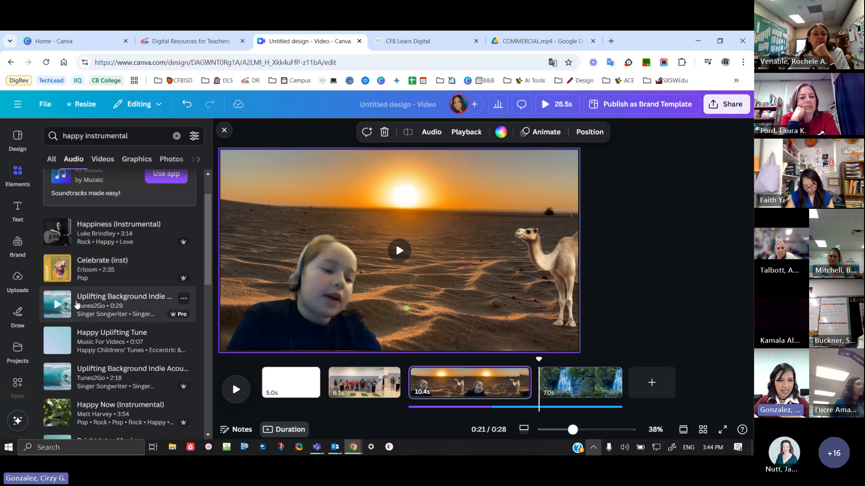
click(59, 307)
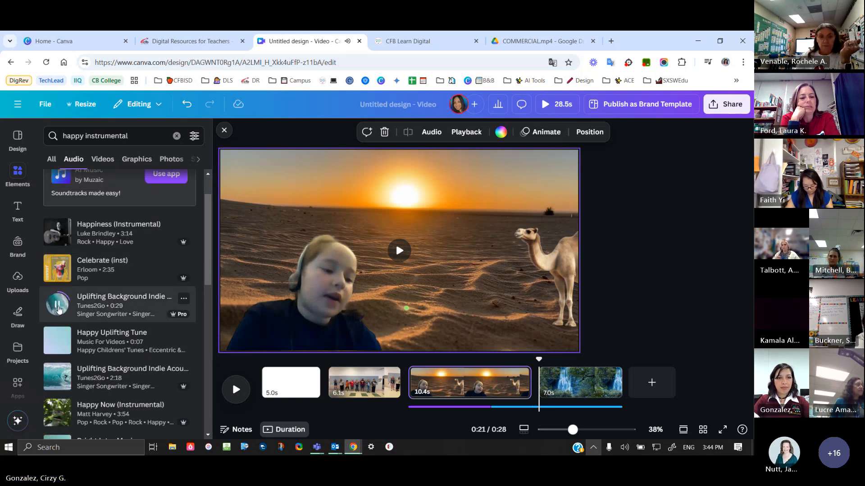
click(58, 307)
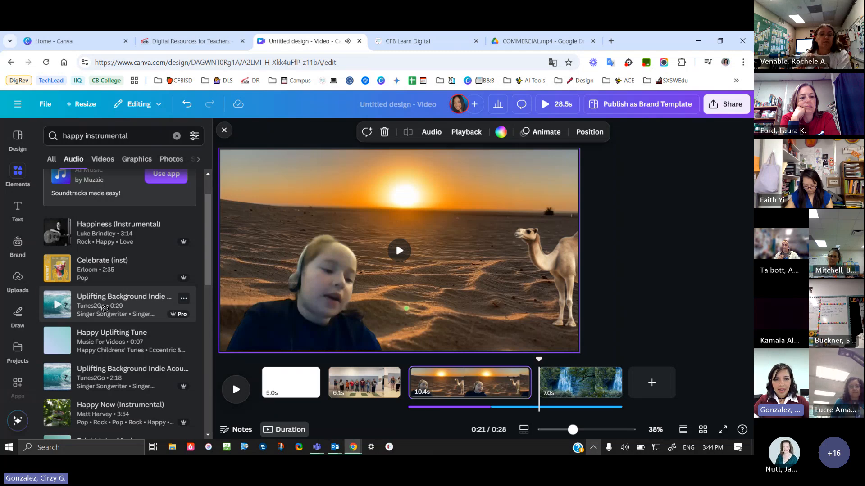
drag(101, 309, 251, 329)
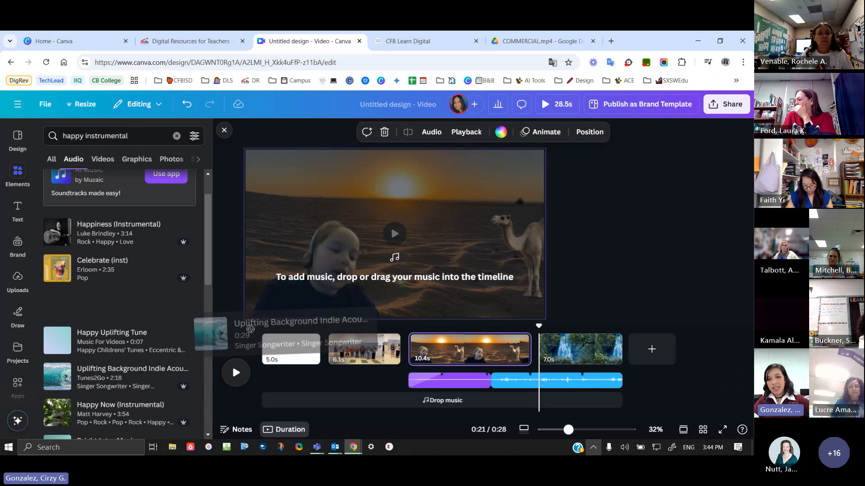
drag(251, 330, 263, 410)
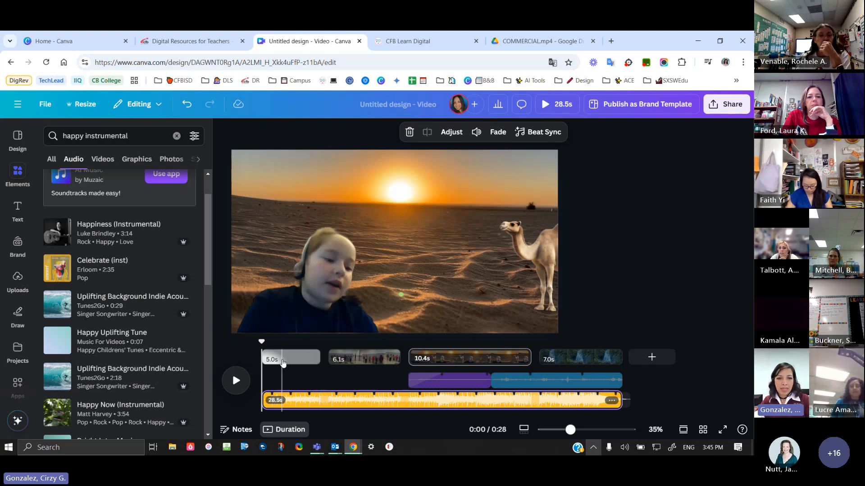
Add a two-line text box reading "Animal Adaptations" to the blank first page, enlarge it to size 110 and move it near the centre
click(282, 358)
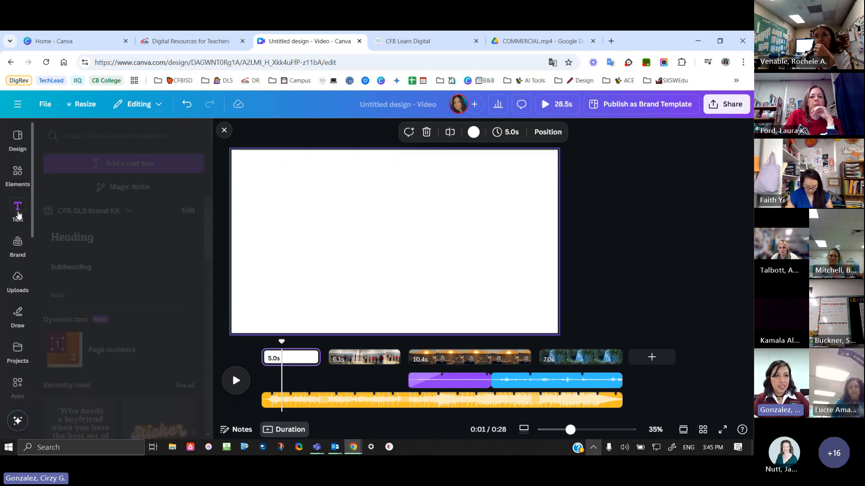
click(18, 211)
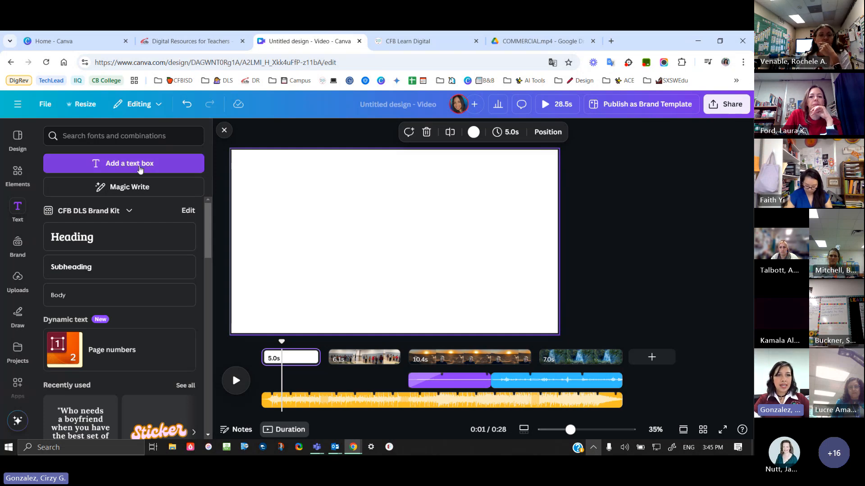
click(135, 163)
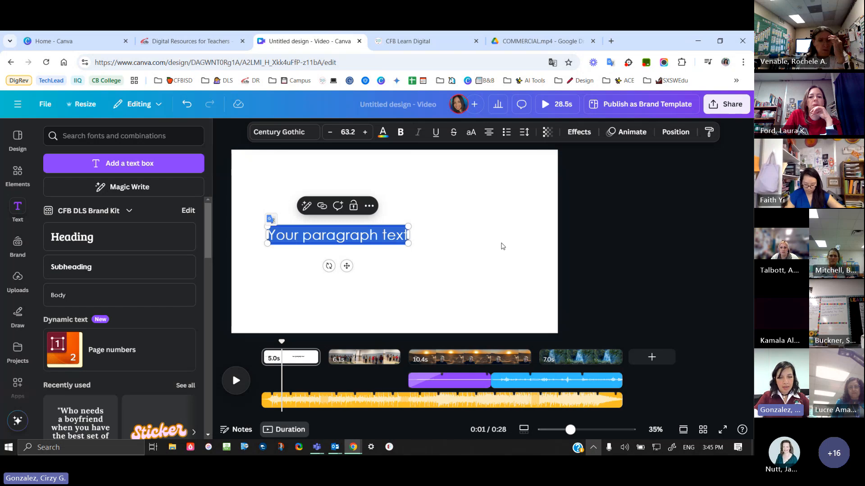
key(BackSpace)
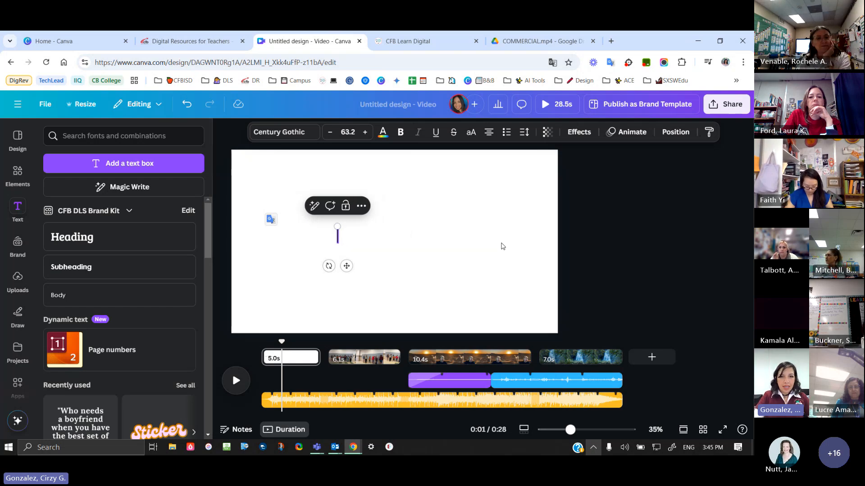
text(Animal A)
key(BackSpace)
key(BackSpace)
key(Return)
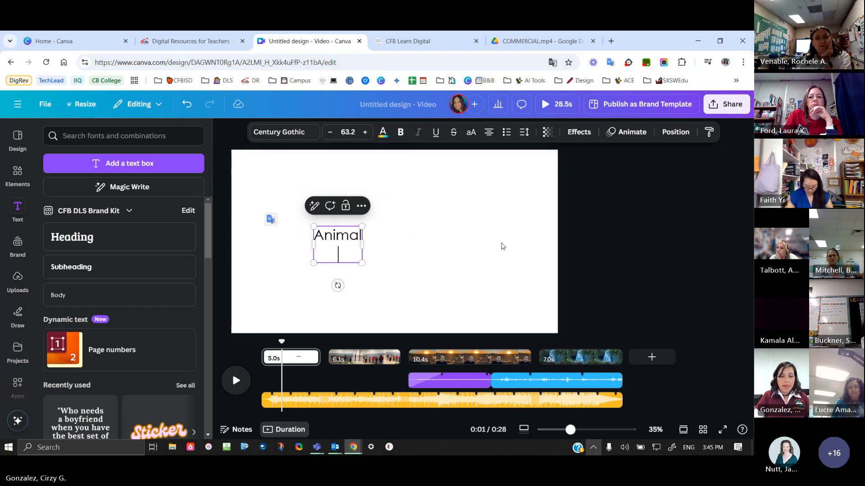
text(Adaptations)
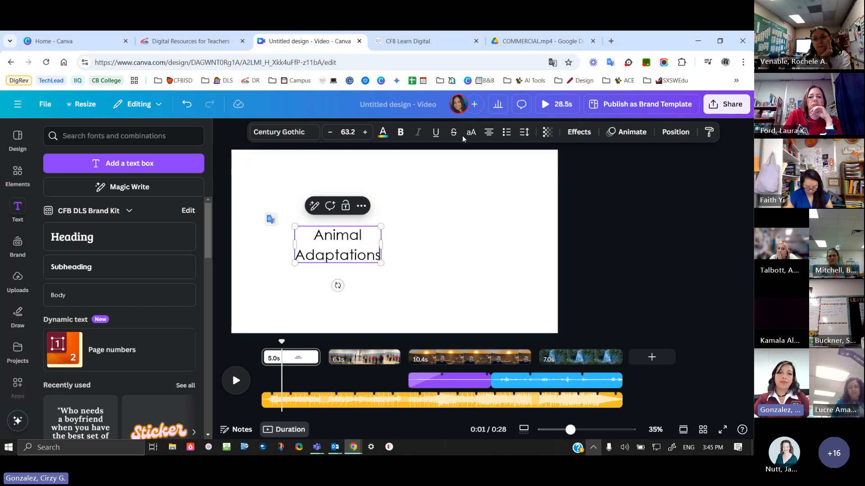
drag(294, 226, 231, 200)
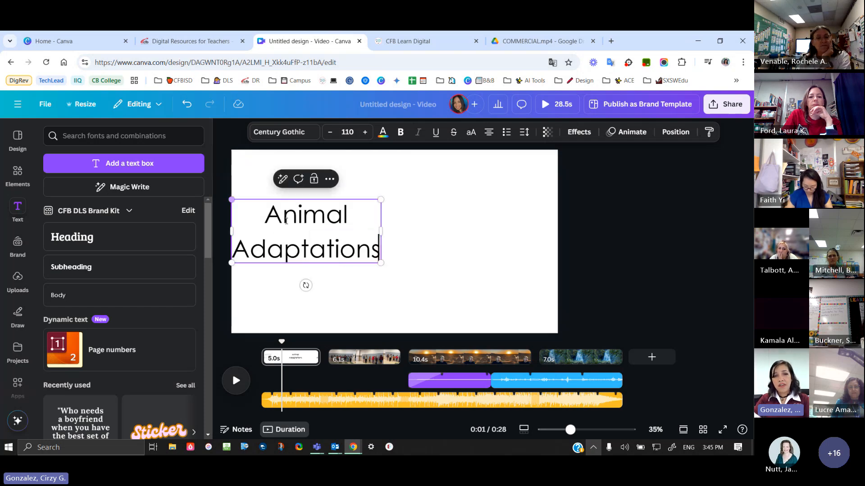
drag(326, 253, 402, 253)
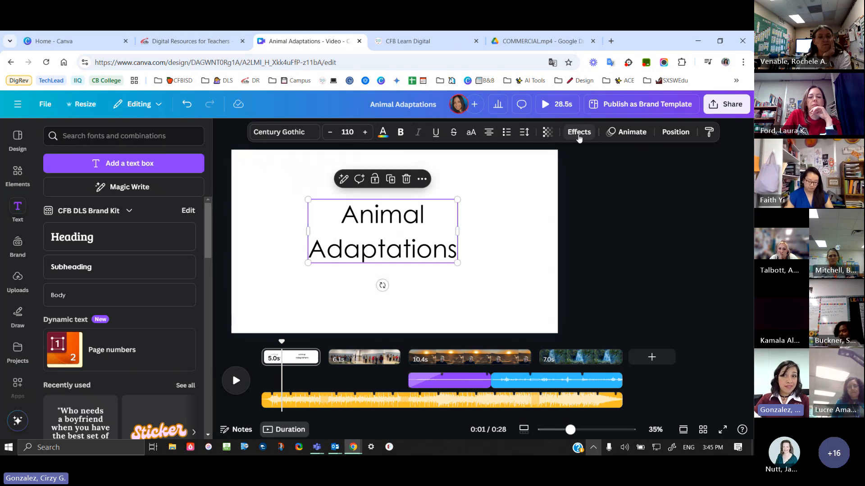
Apply the Outline effect to the title with thickness 133 and the navy blue brand colour
click(578, 136)
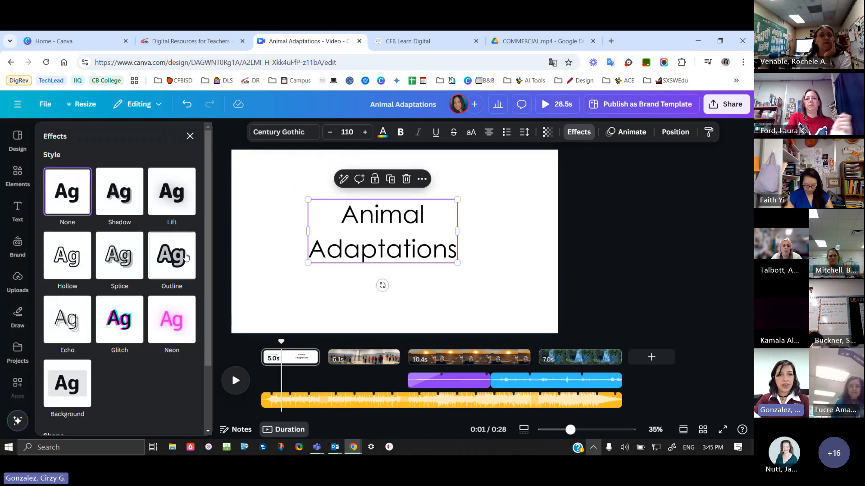
click(170, 262)
drag(67, 320, 104, 322)
scroll(148, 315, down, 1)
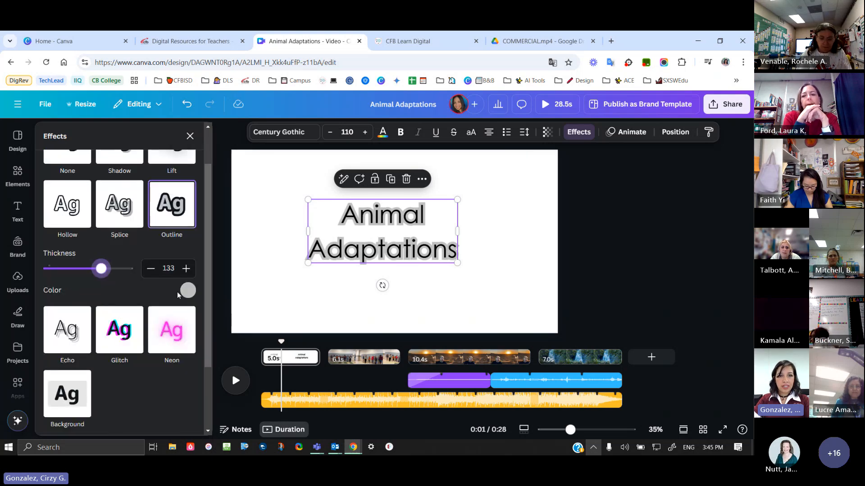
click(188, 290)
click(123, 218)
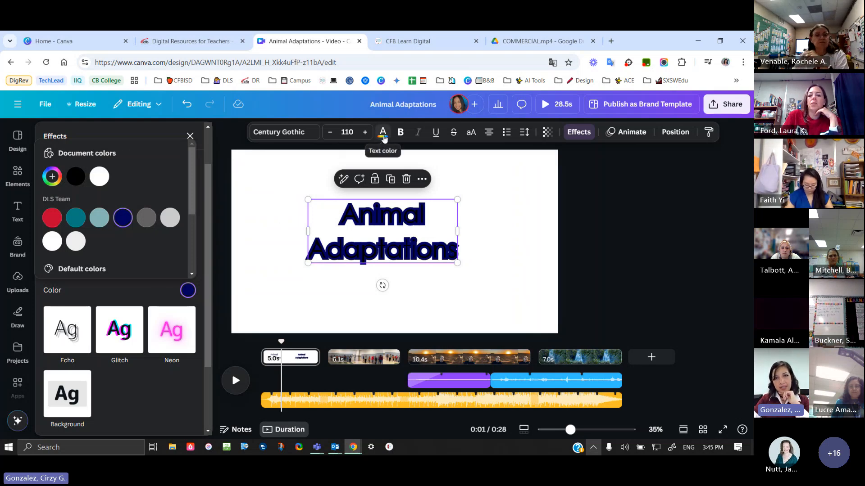
Change the title's text colour to white and enlarge the title to about size 152
click(382, 135)
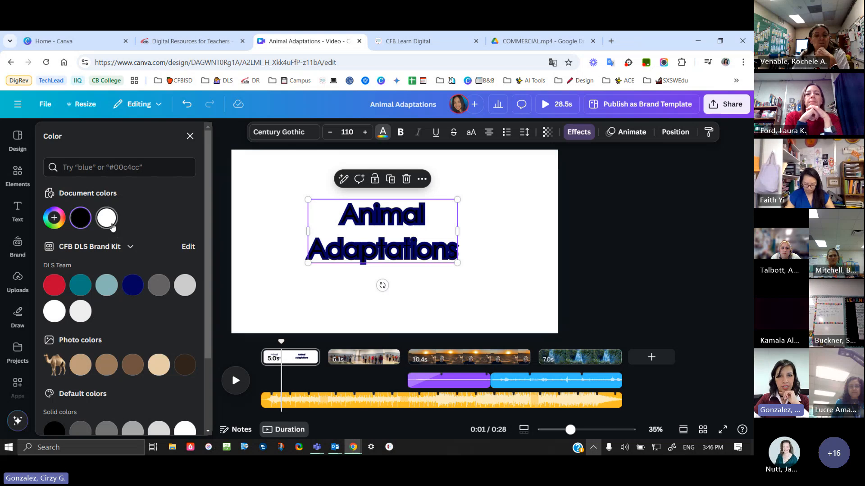
click(106, 218)
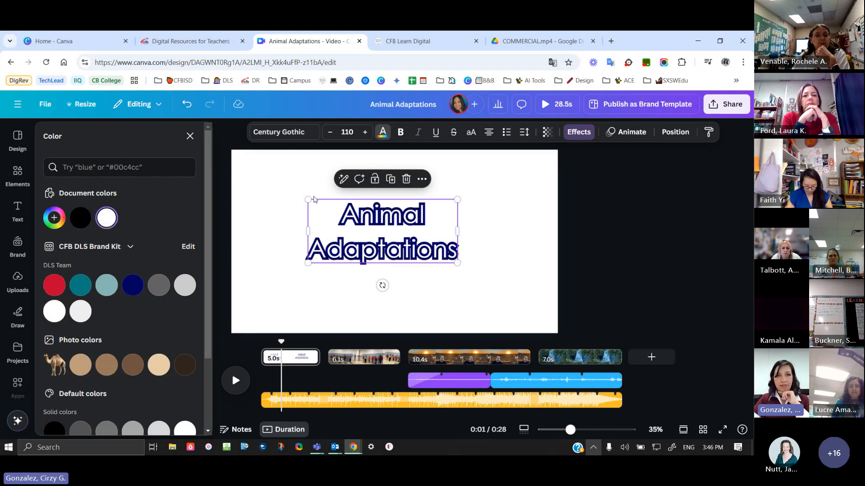
drag(309, 197, 250, 174)
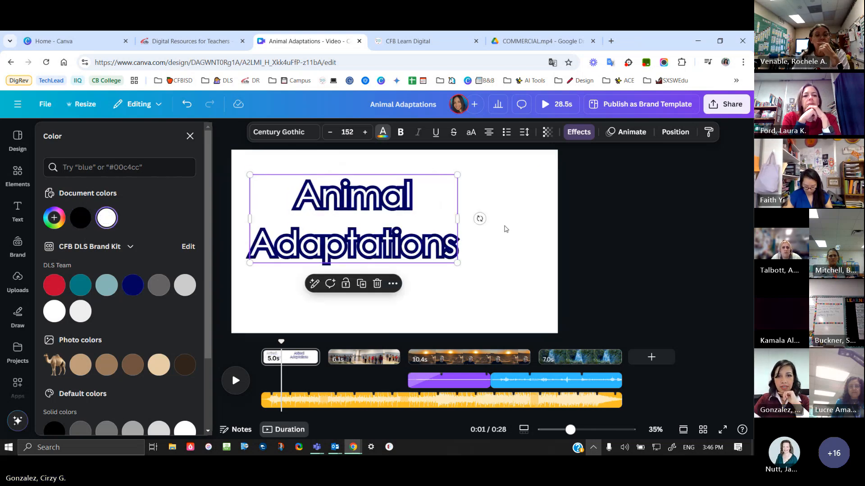
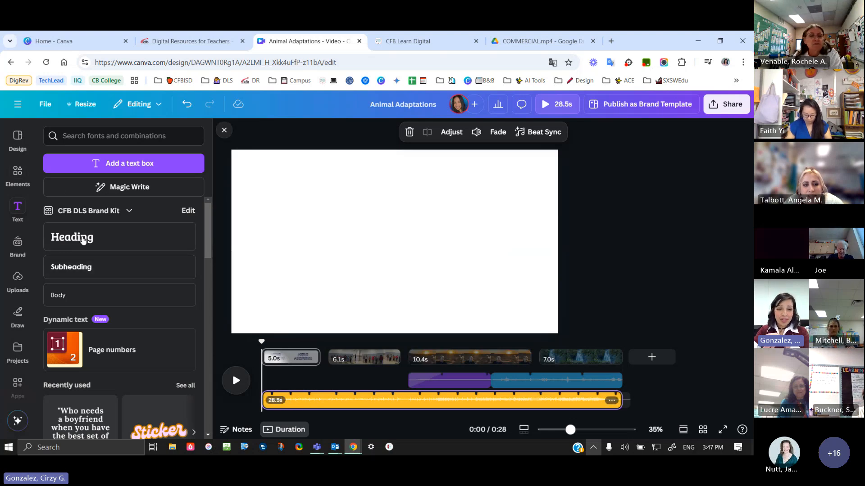
Set the volume of the background music track to 7
click(319, 400)
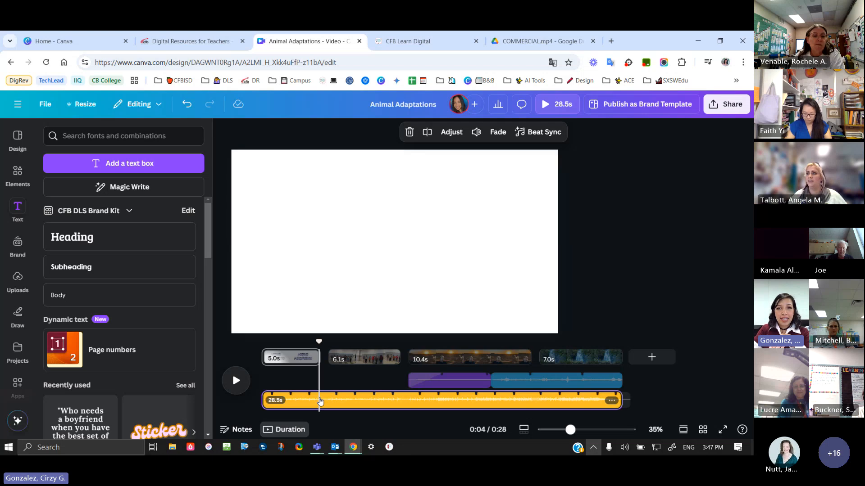
click(475, 137)
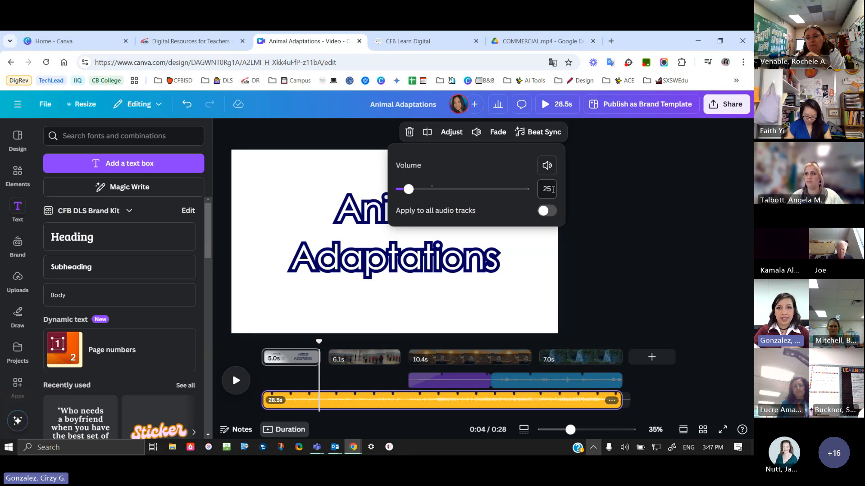
drag(556, 190, 540, 192)
text(7)
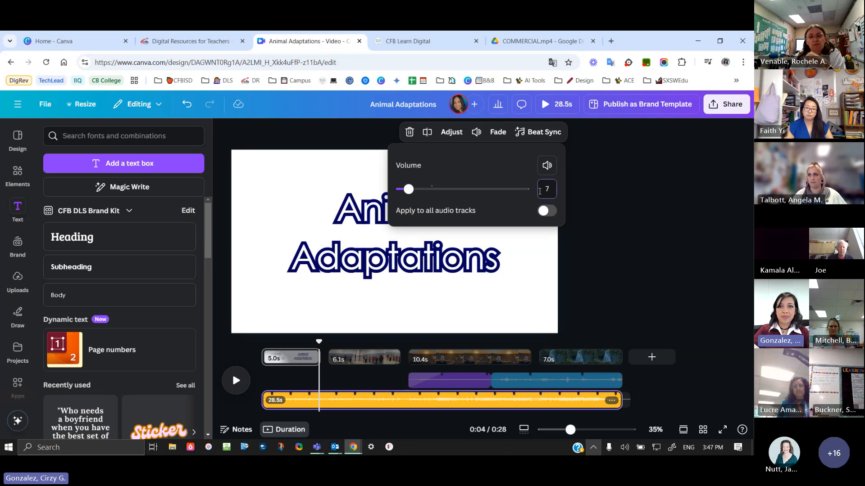
click(602, 207)
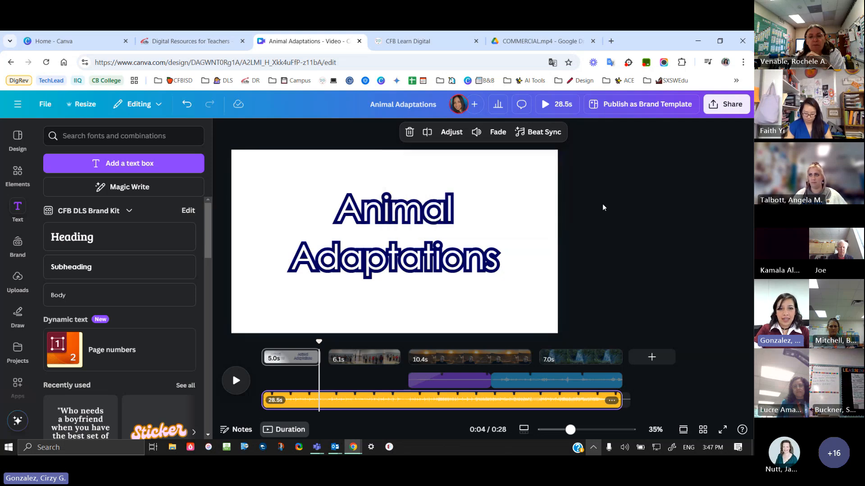
Play the title page from the start of the video to check the background music level
click(329, 404)
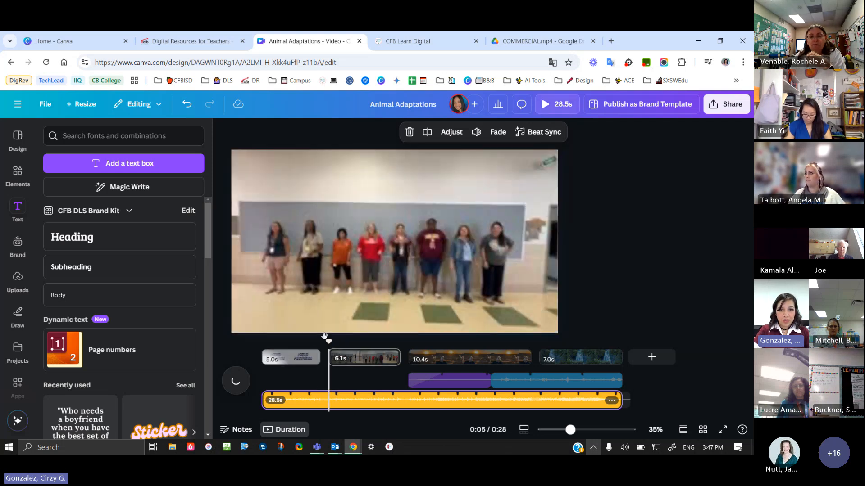
drag(329, 343, 256, 347)
click(237, 379)
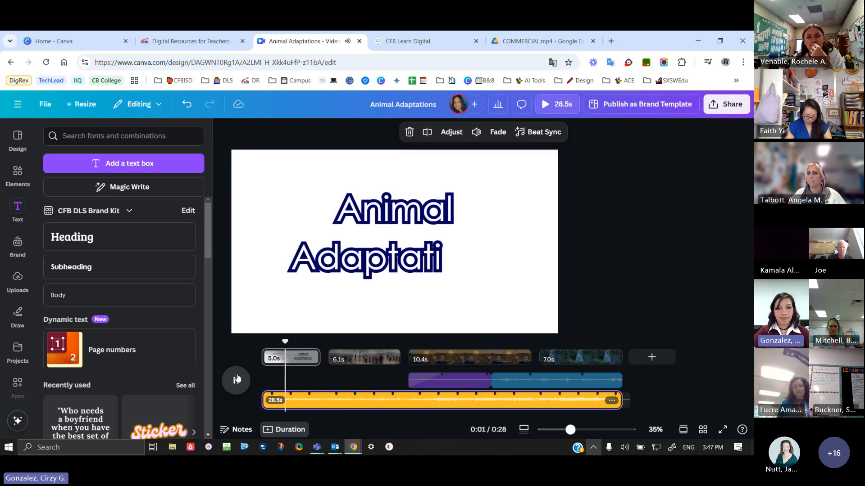
click(236, 380)
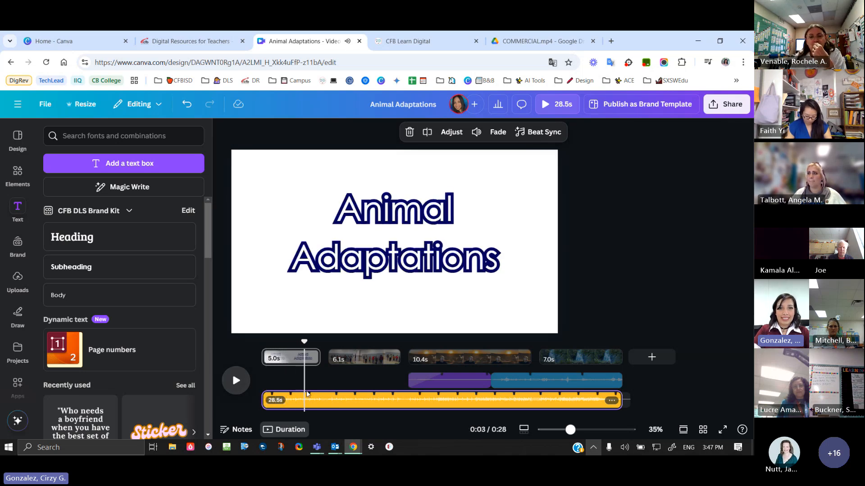
Set the background music volume to 7 and play the title page again
click(475, 132)
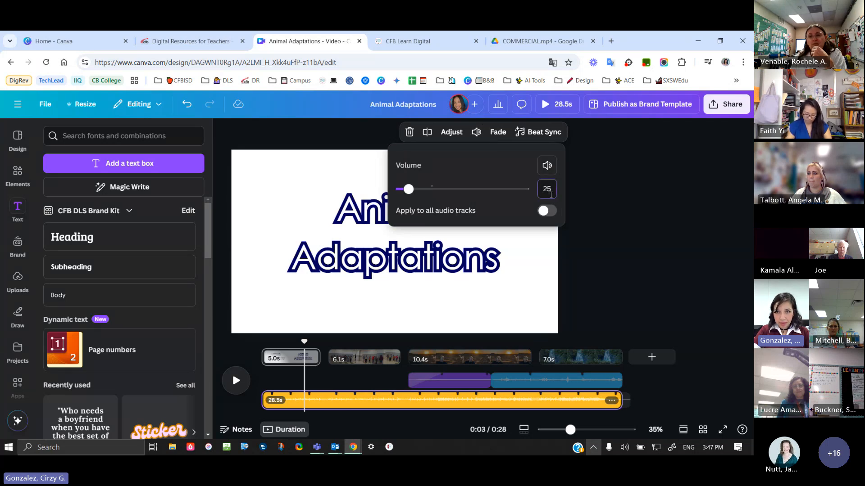
text(7)
key(Return)
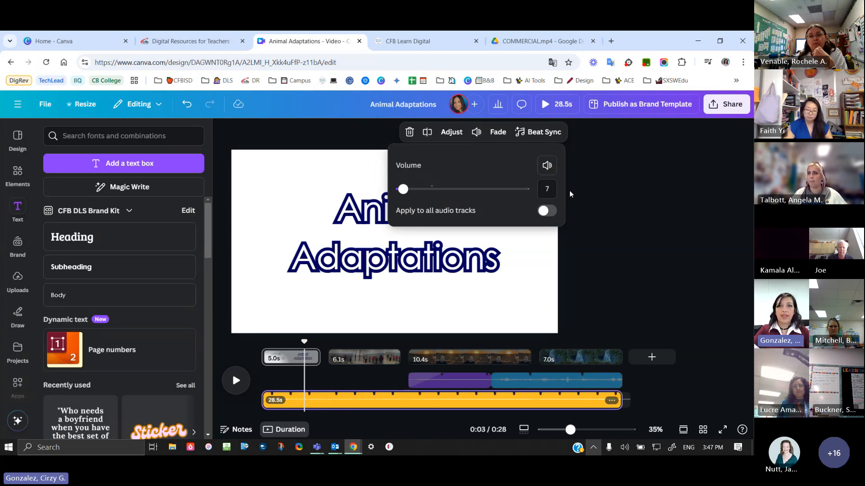
click(570, 194)
drag(305, 341, 287, 345)
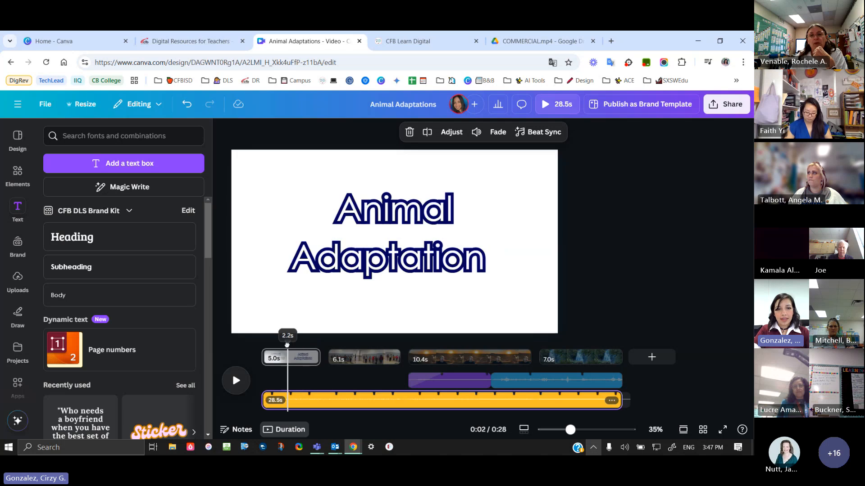
click(235, 381)
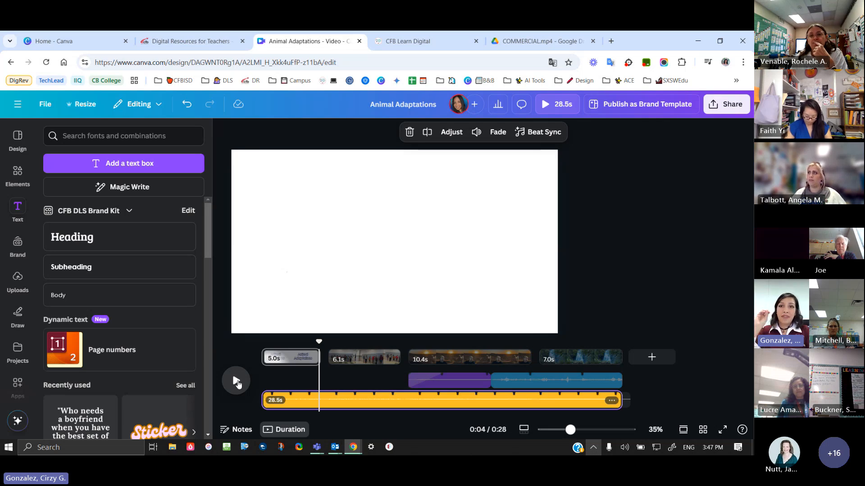
Set the background music volume to 5 and play the video into the desert page to check the sound balance
click(478, 133)
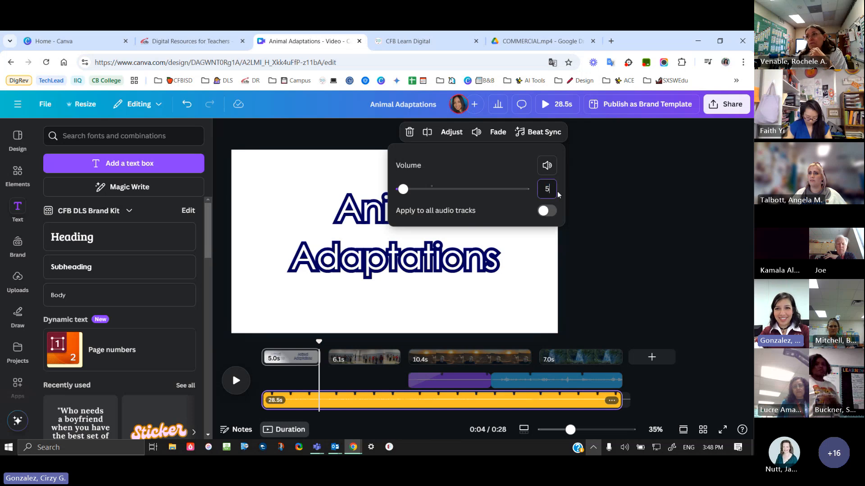
click(597, 201)
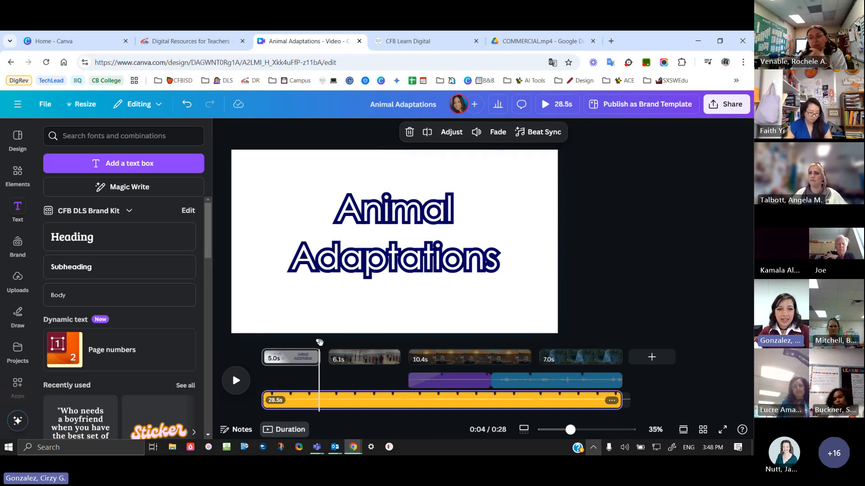
click(237, 381)
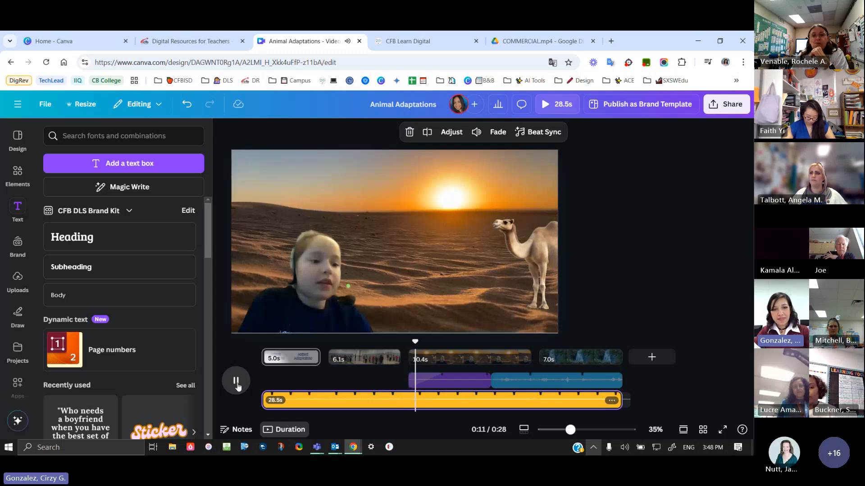
click(237, 387)
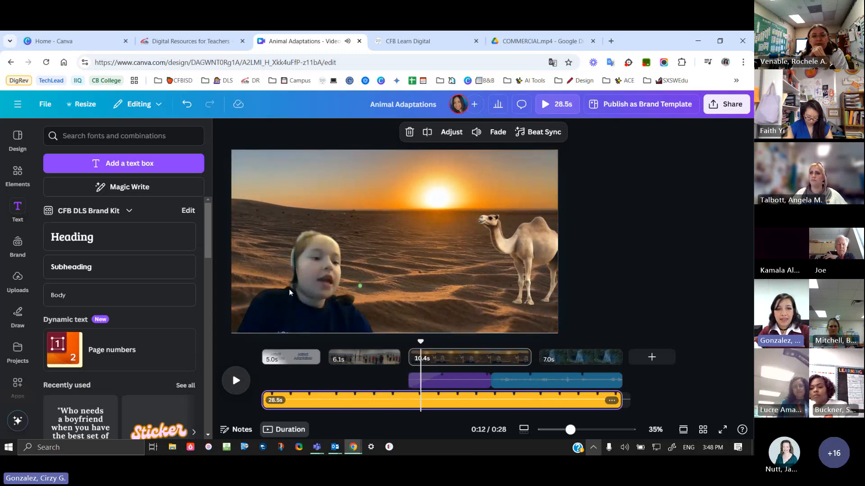
click(236, 382)
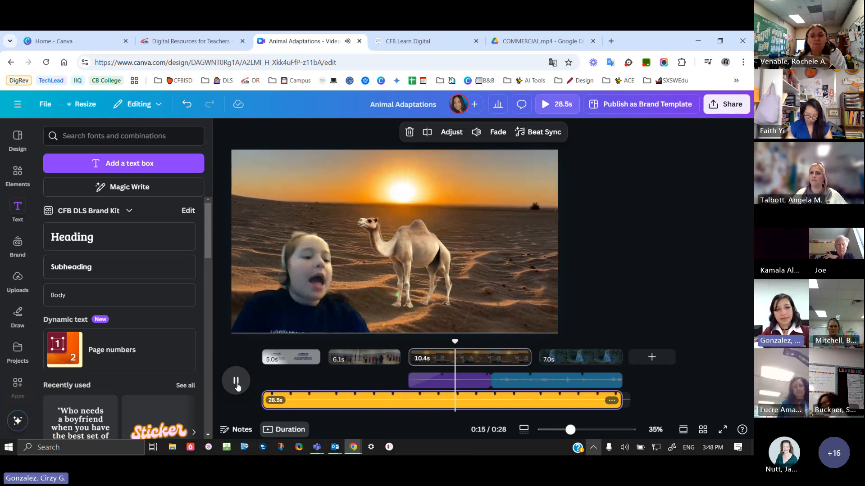
click(236, 382)
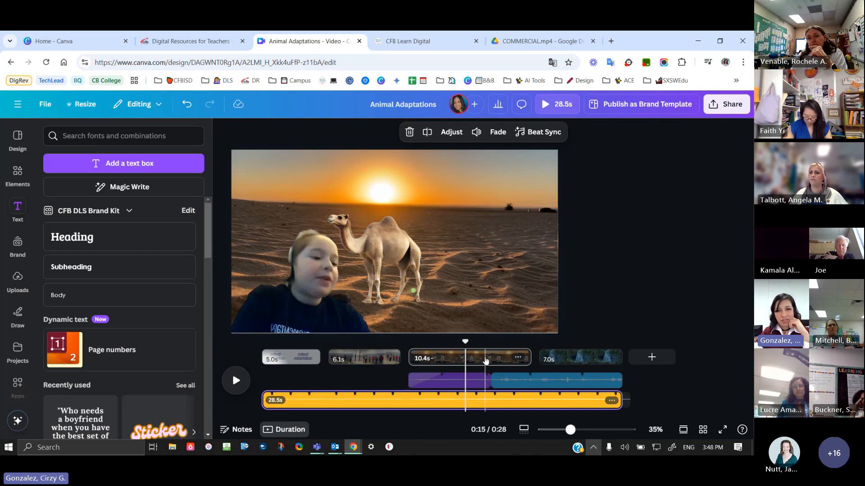
Duplicate the 10.4-second desert page and delete the student clip from the first copy
click(518, 357)
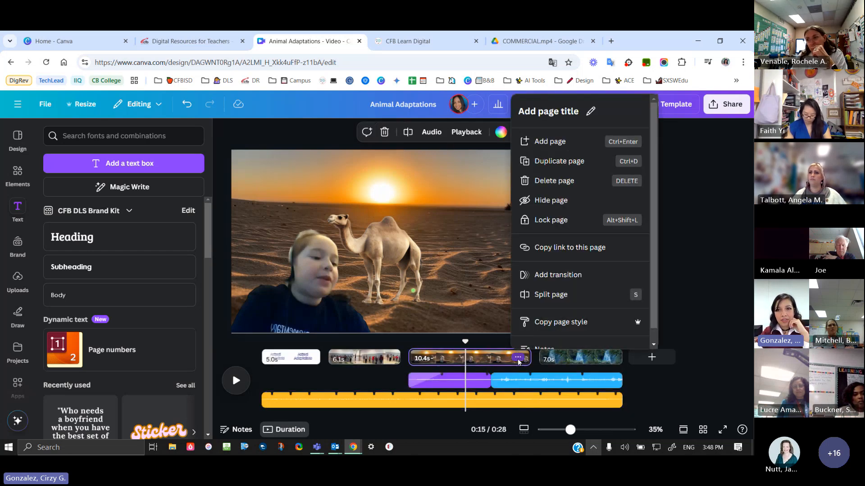
click(559, 162)
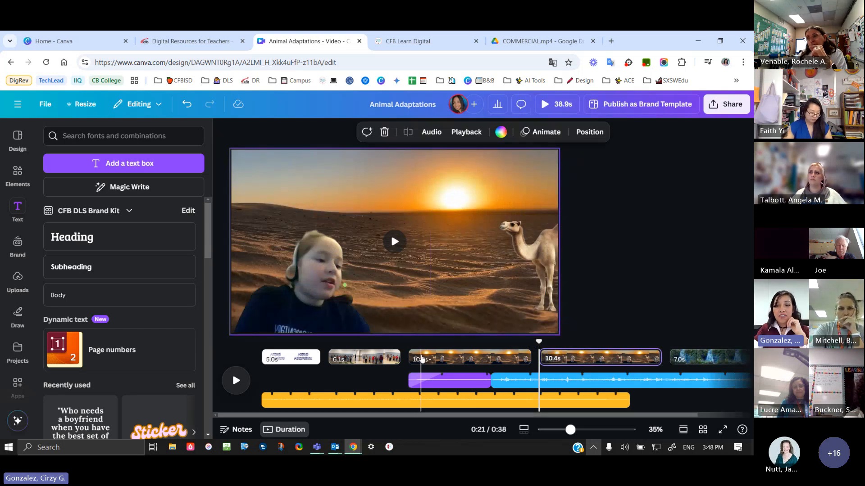
click(452, 358)
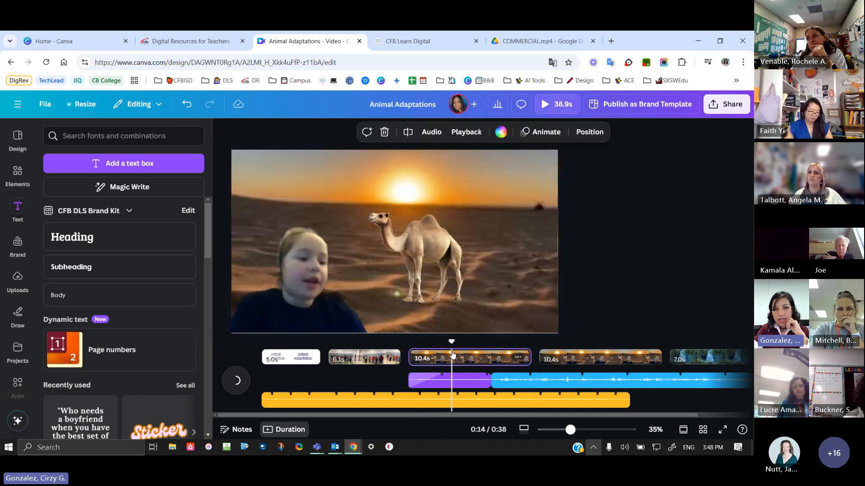
click(308, 280)
key(Delete)
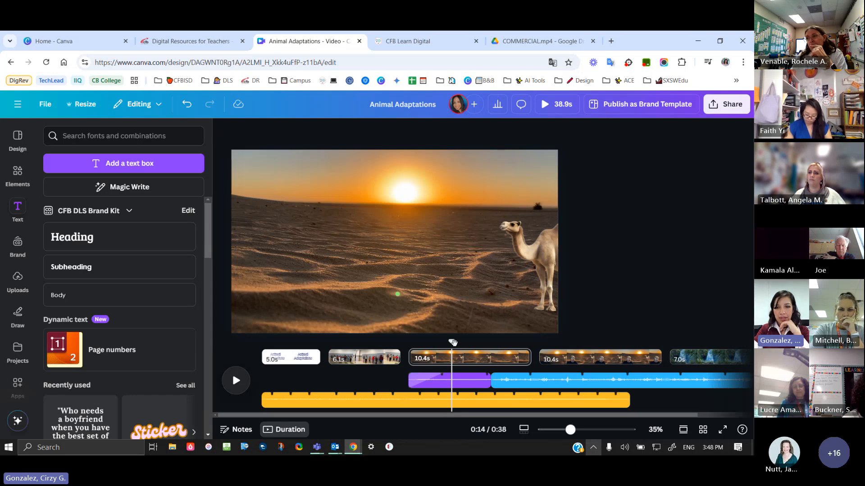
Play the first desert page from its beginning to check it without the student clip
drag(450, 342, 408, 343)
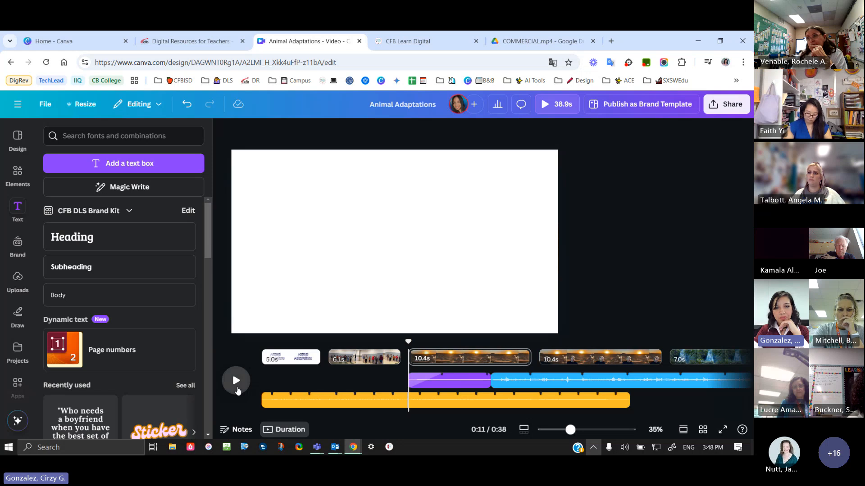
click(237, 389)
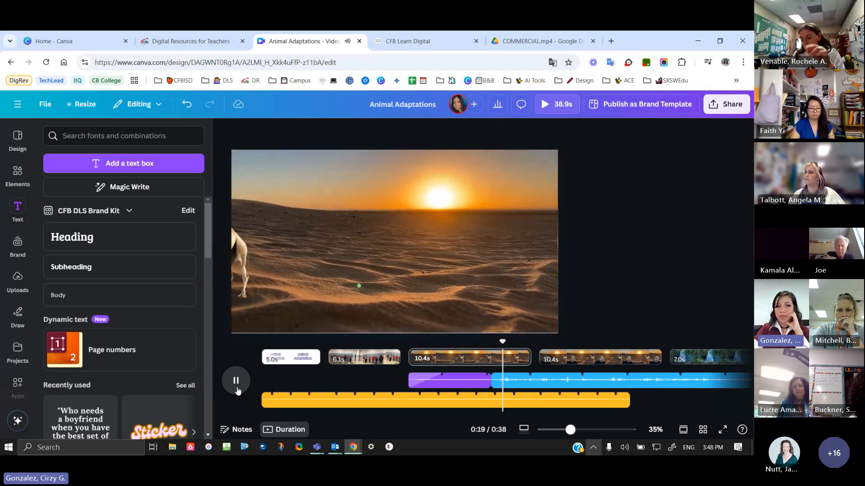
click(237, 388)
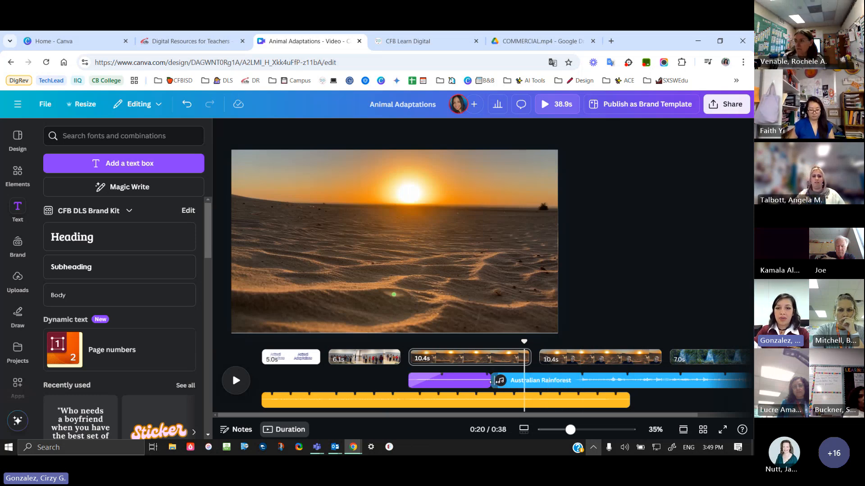
Trim the start of the Australian Rainforest audio track so it begins with the waterfall page
click(499, 381)
drag(499, 382, 668, 388)
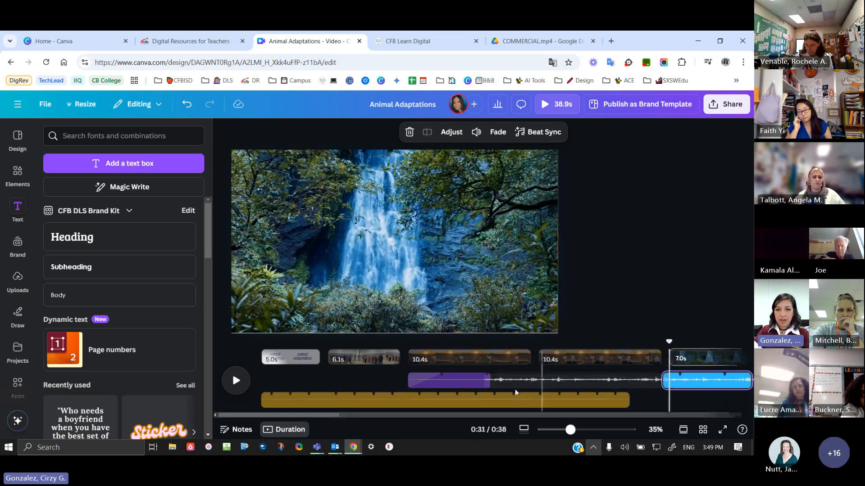
click(618, 303)
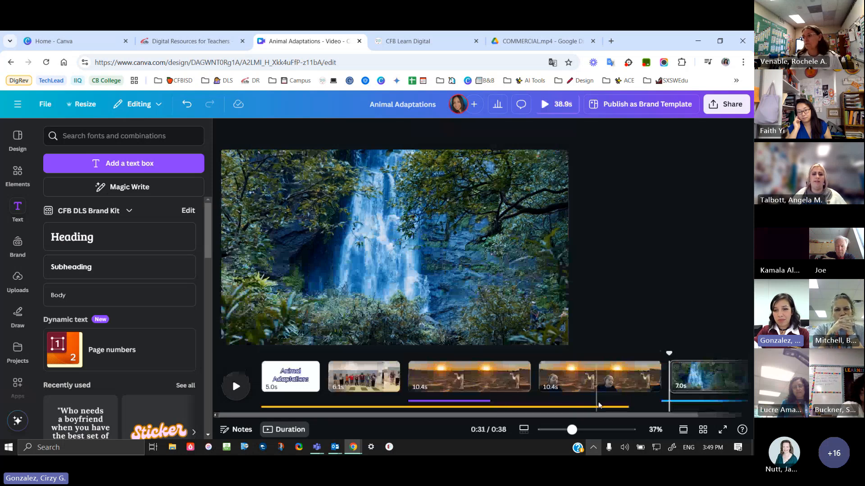
Extend the audio track under the first desert page to 20.8 s across both desert pages and play it back
click(450, 401)
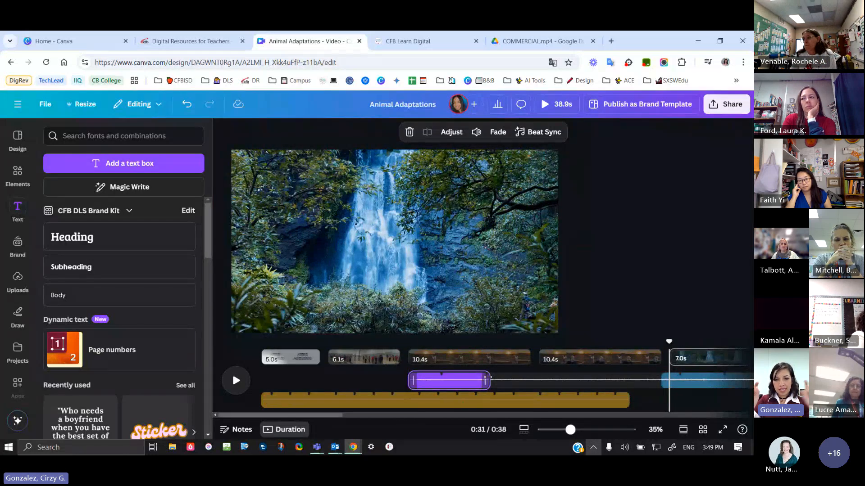
drag(487, 377, 657, 383)
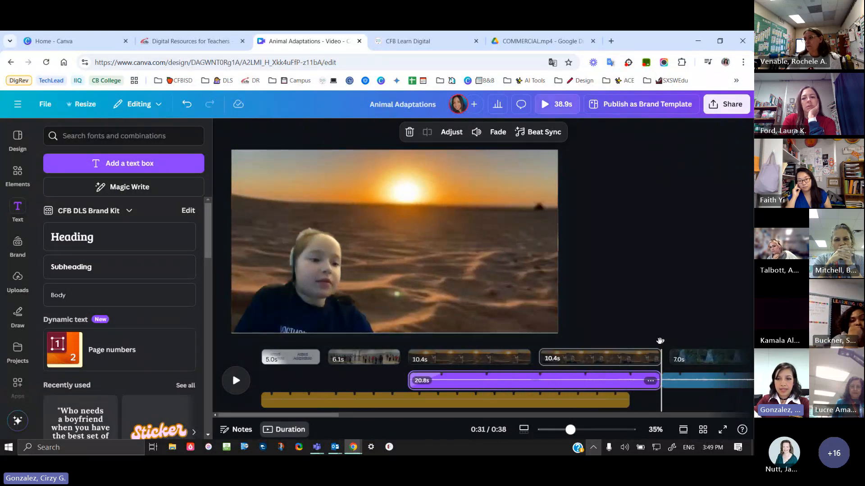
click(432, 340)
click(236, 380)
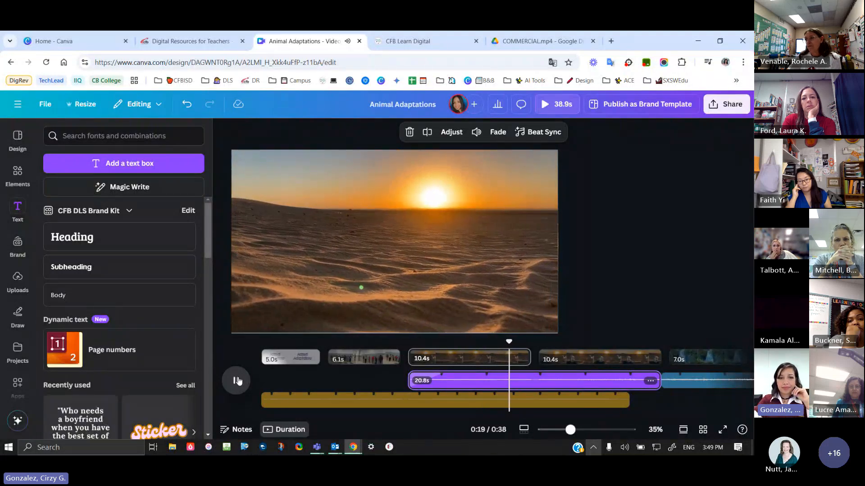
click(237, 381)
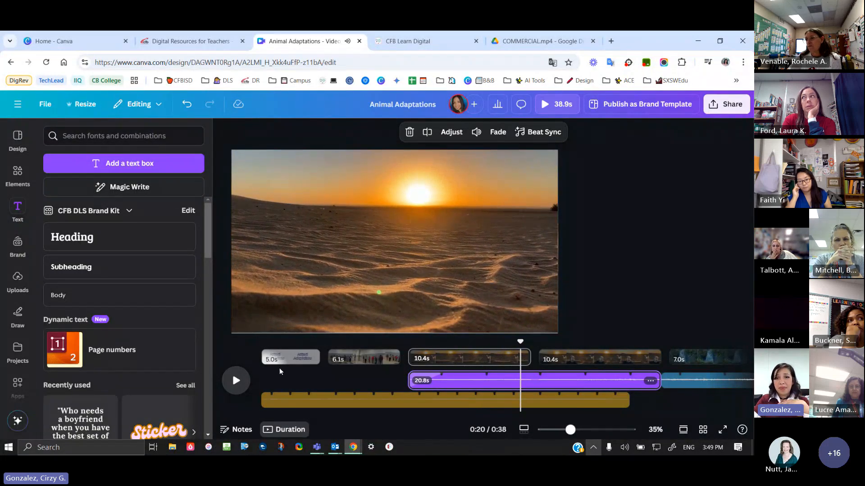
Add a heading reading "Desert" to the first desert page, enlarge it to size 256 and move it near the page centre
drag(520, 342, 471, 342)
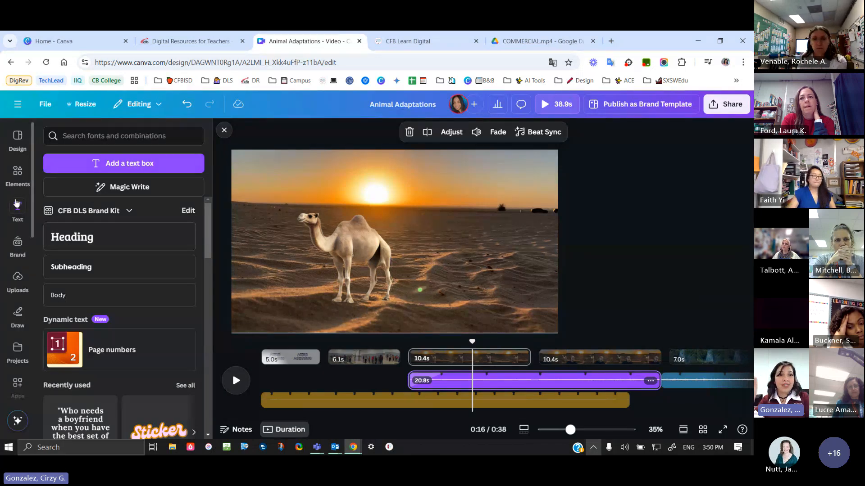
click(115, 240)
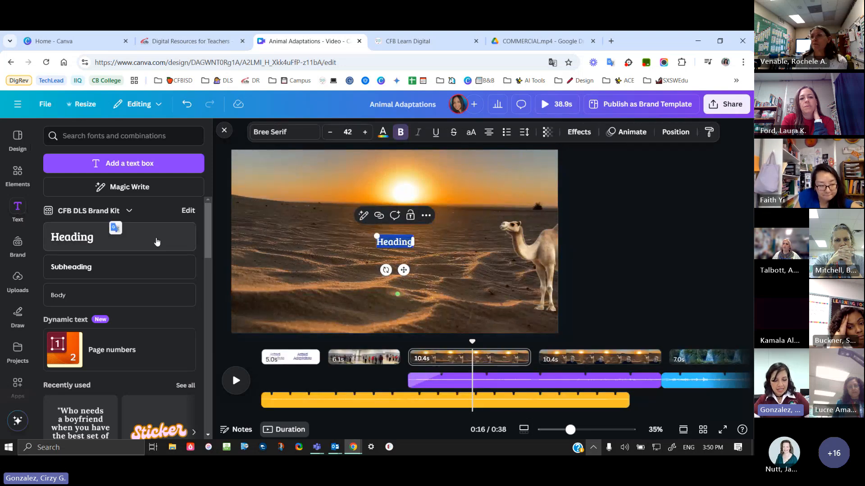
text(Desert)
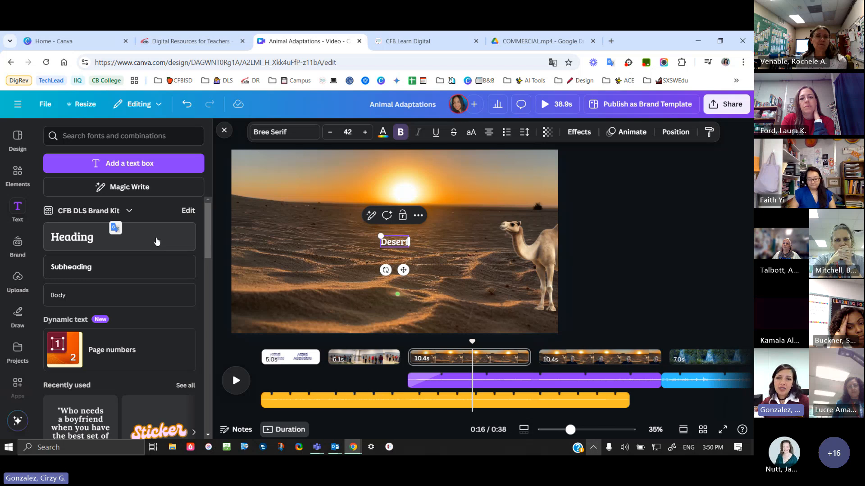
drag(380, 236, 270, 190)
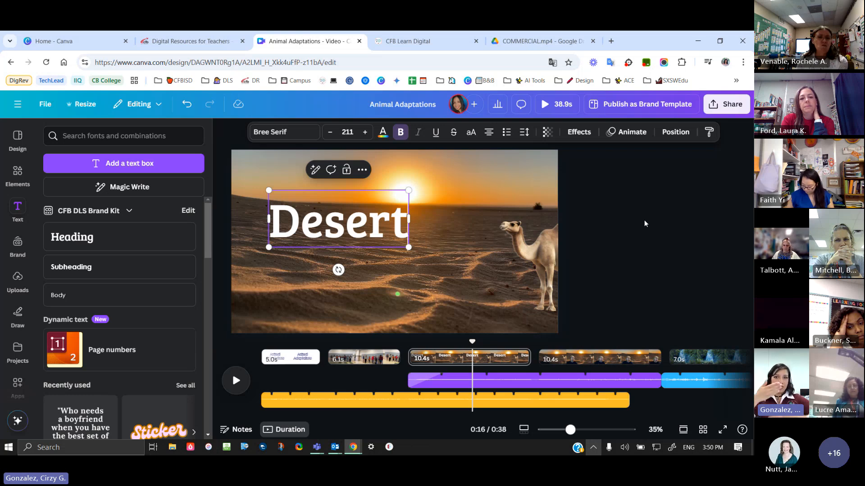
click(621, 251)
drag(356, 236, 406, 251)
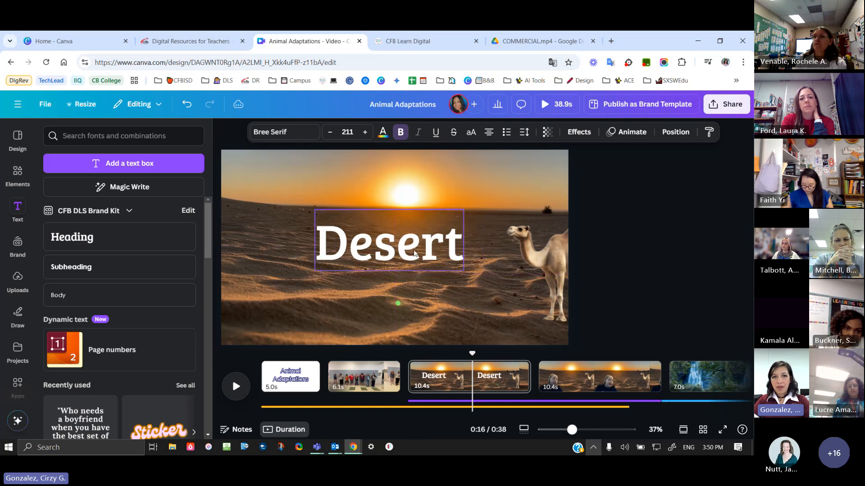
drag(314, 210, 283, 196)
drag(378, 237, 406, 237)
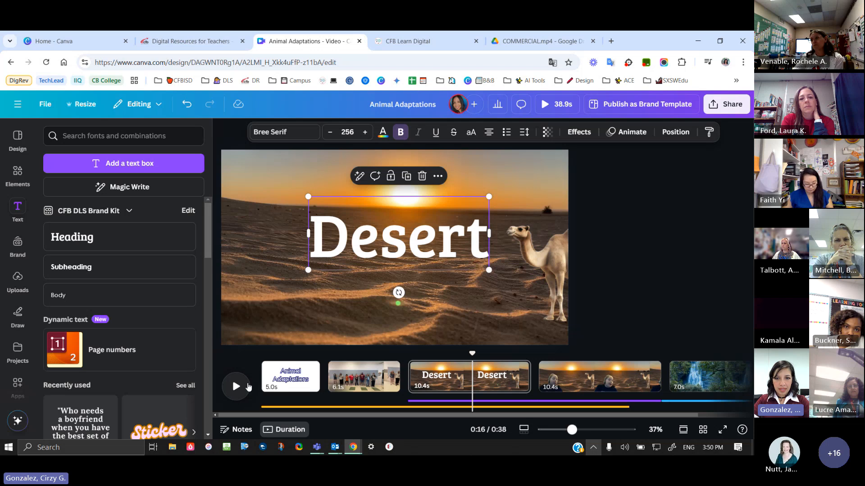
Play the first desert page with its heading and return the playhead to about 16.7 s
click(245, 386)
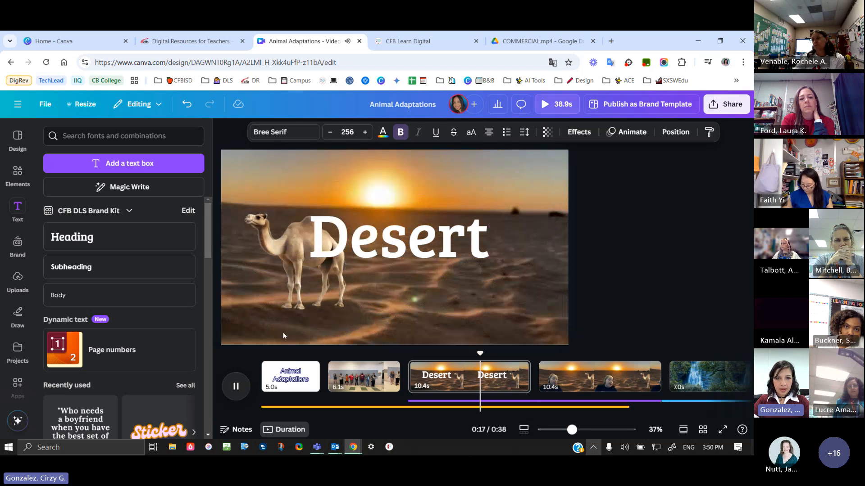
click(233, 390)
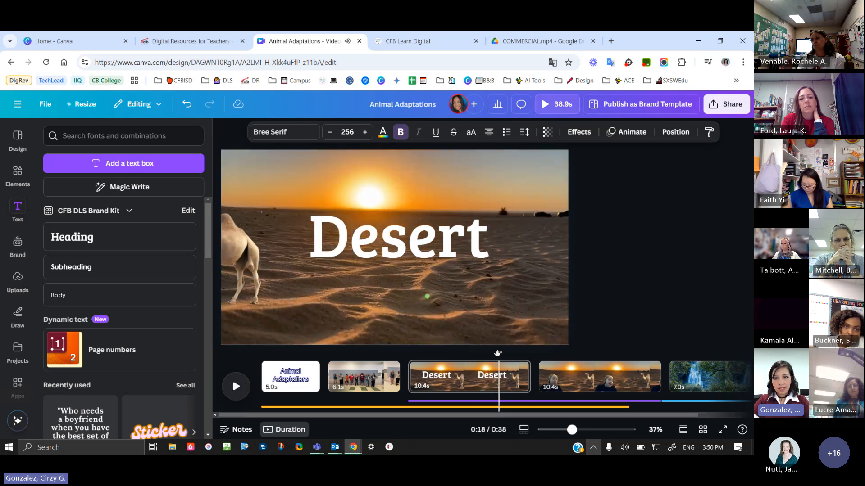
drag(499, 355, 473, 355)
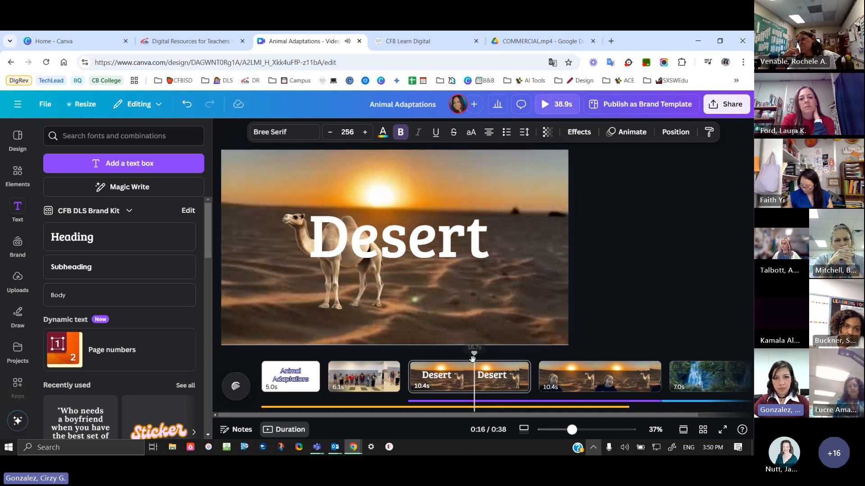
Move the camel above the Desert heading in the first desert page's layer order and play the page to check the overlap
click(336, 300)
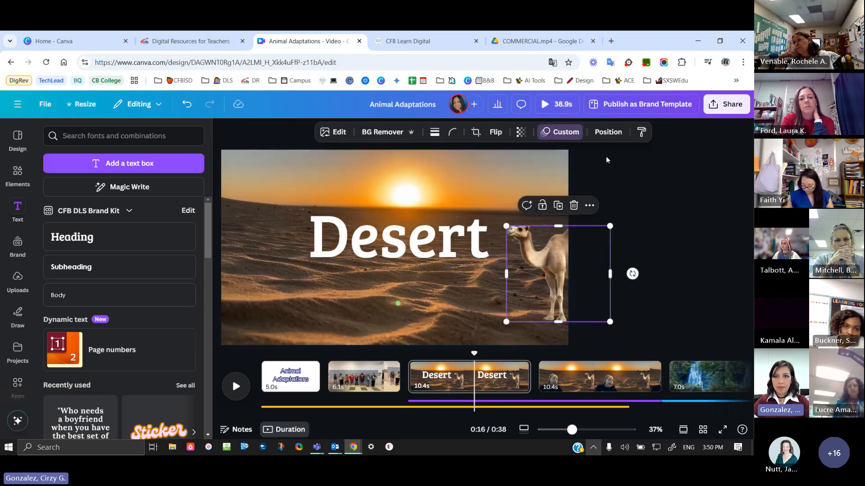
click(602, 134)
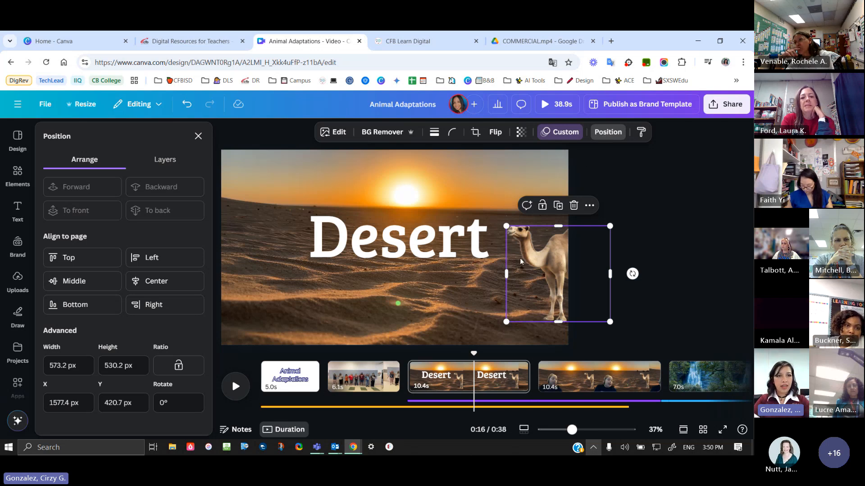
click(176, 166)
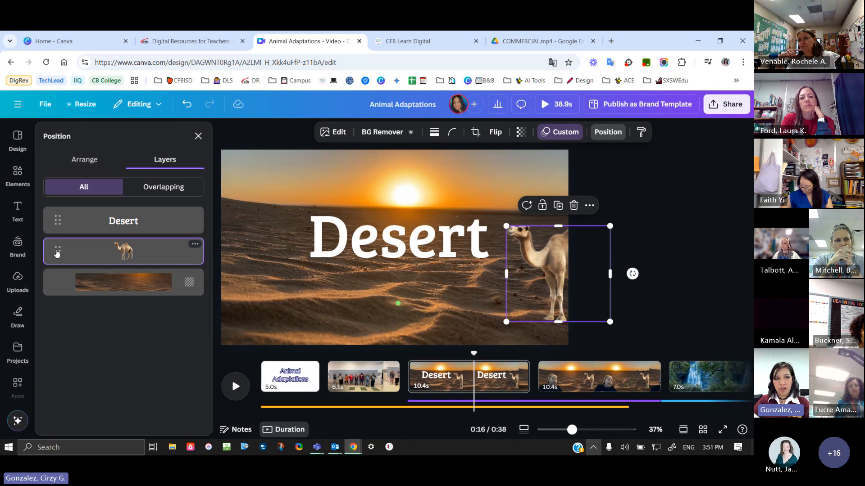
drag(57, 256, 59, 214)
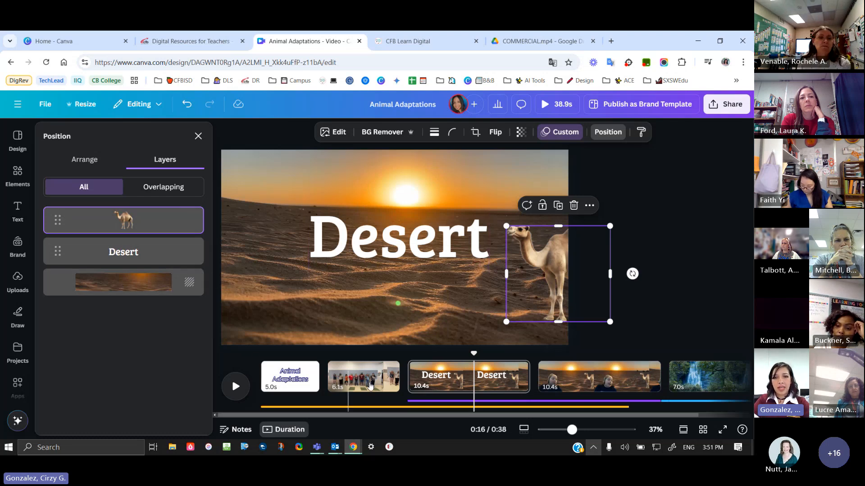
click(234, 387)
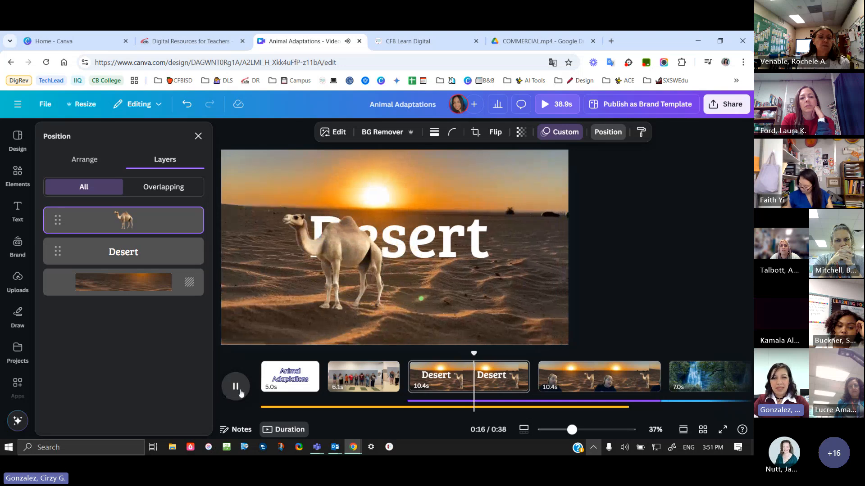
click(235, 386)
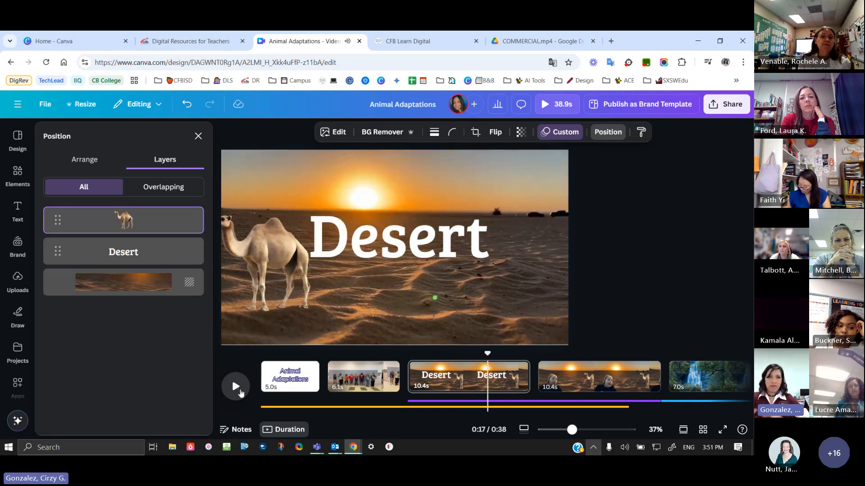
right_click(282, 248)
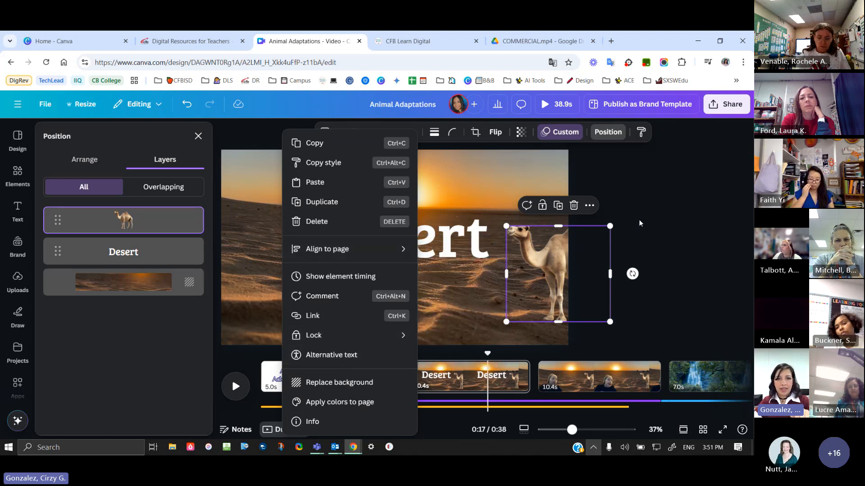
click(639, 201)
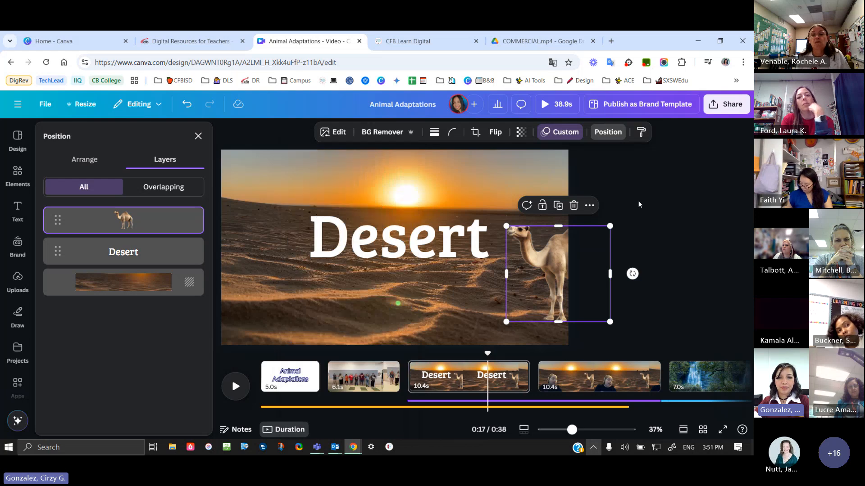
click(608, 133)
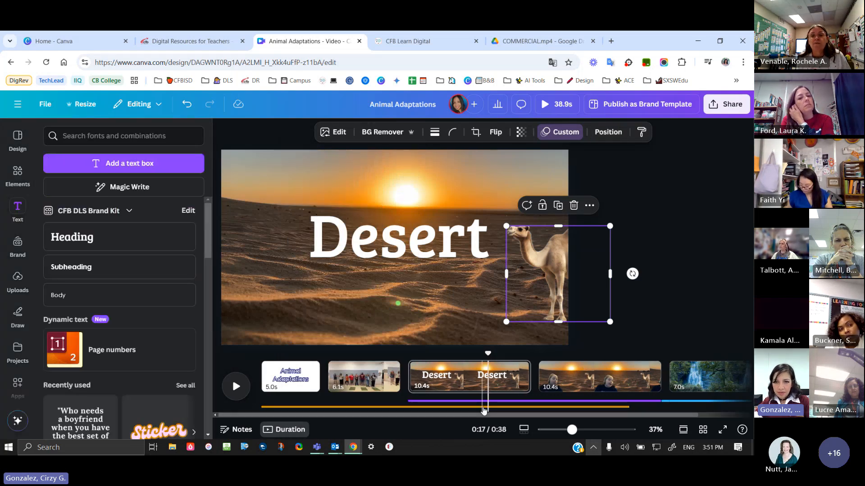
Play the second desert page with the student clip to hear how the speech and background audio mix
click(545, 352)
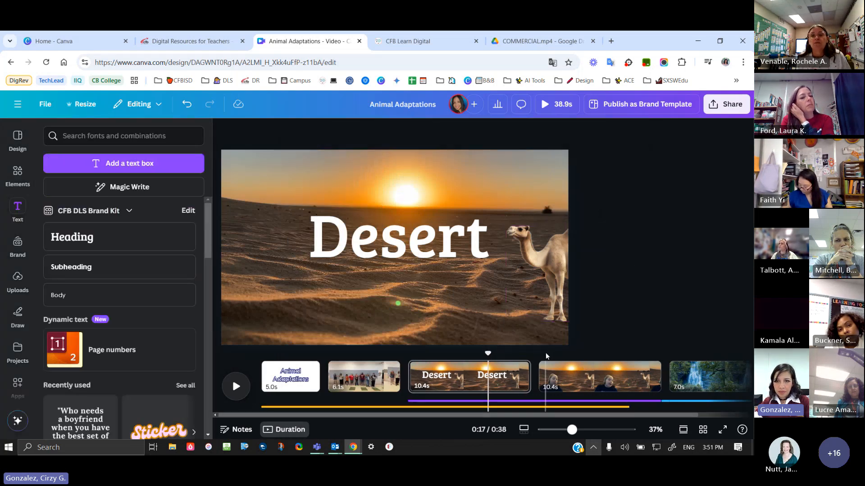
click(557, 376)
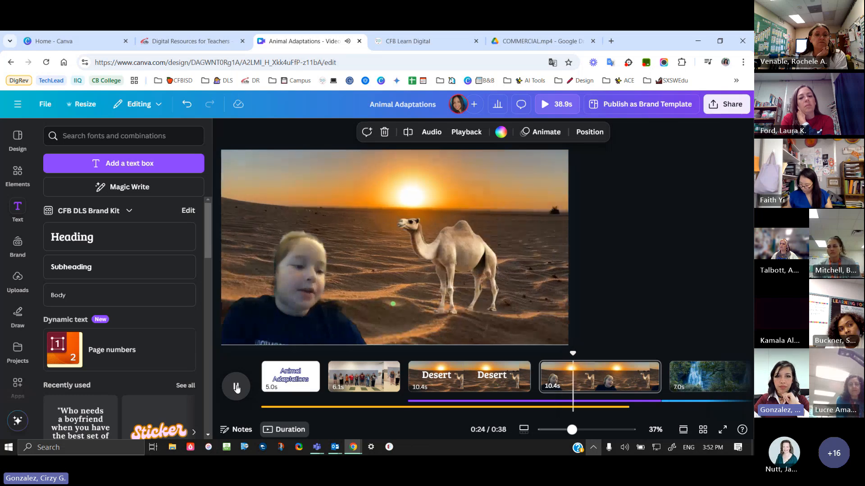
click(236, 388)
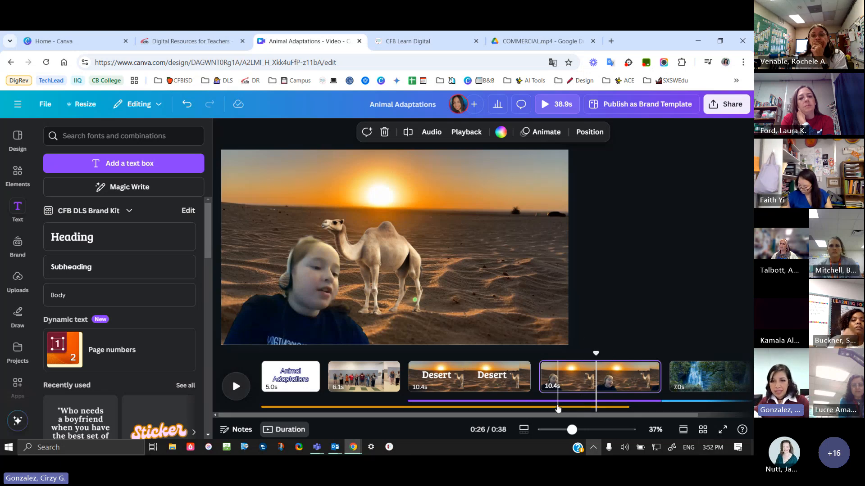
Shift the 29.2 s background audio track later on the timeline so it extends into the waterfall page
click(544, 407)
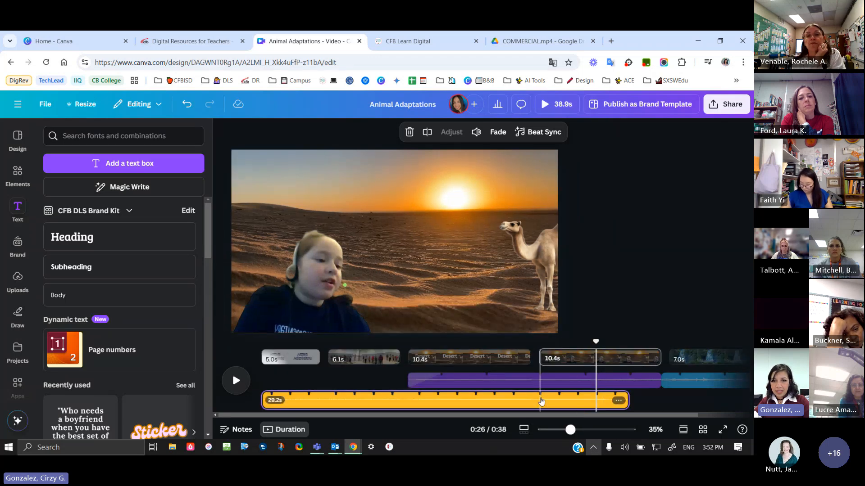
click(540, 401)
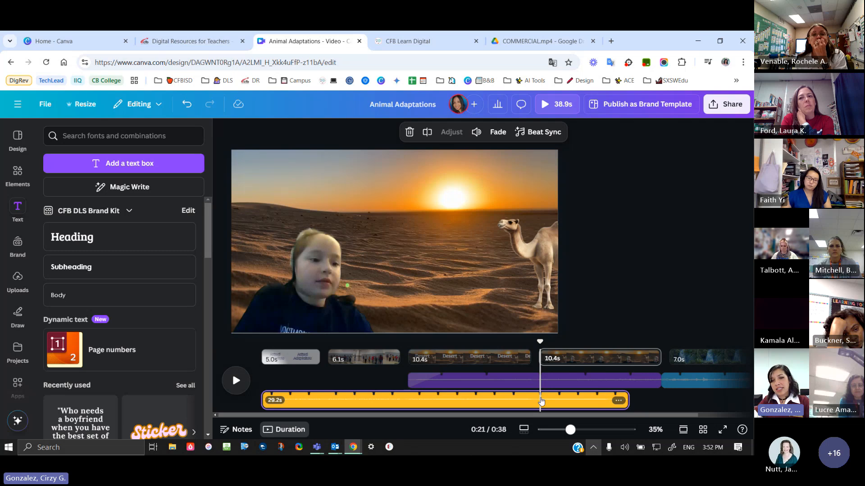
click(626, 401)
drag(626, 404, 714, 398)
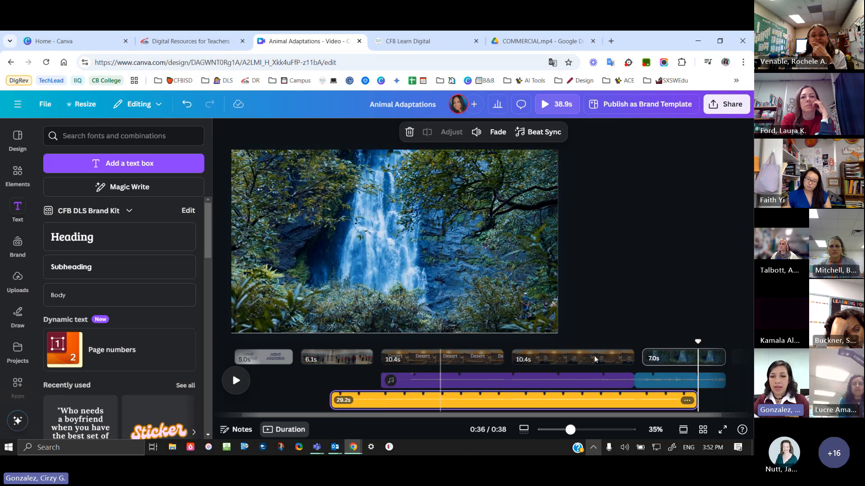
Split the 29.2 s background audio track at the start and at the end of the second desert page
click(514, 403)
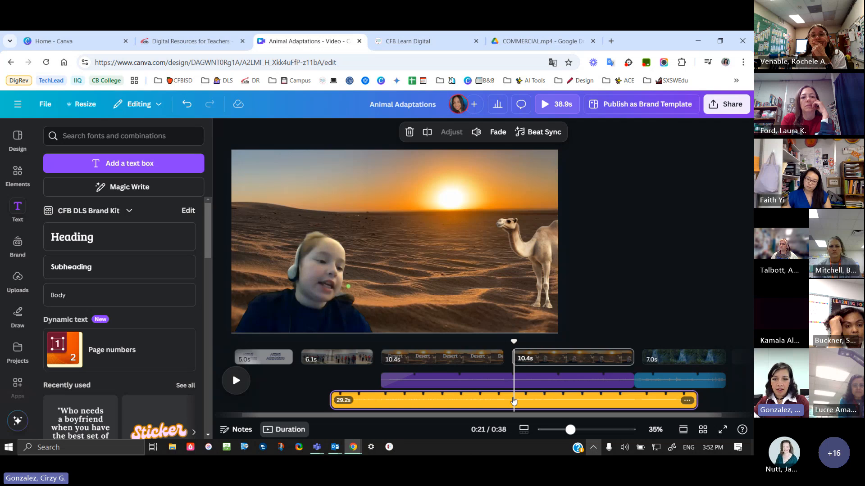
right_click(514, 401)
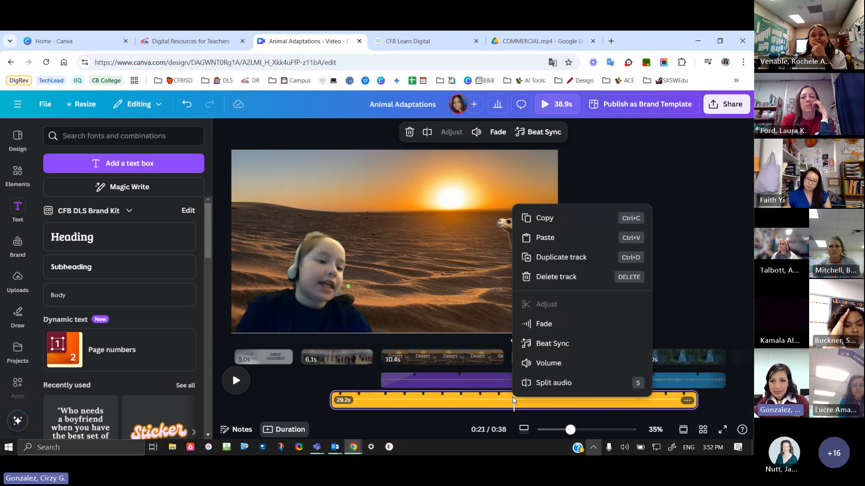
click(558, 383)
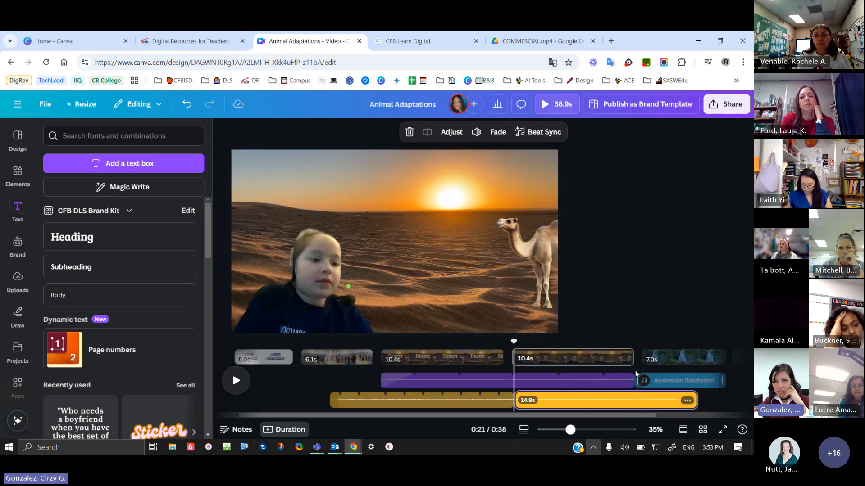
click(635, 404)
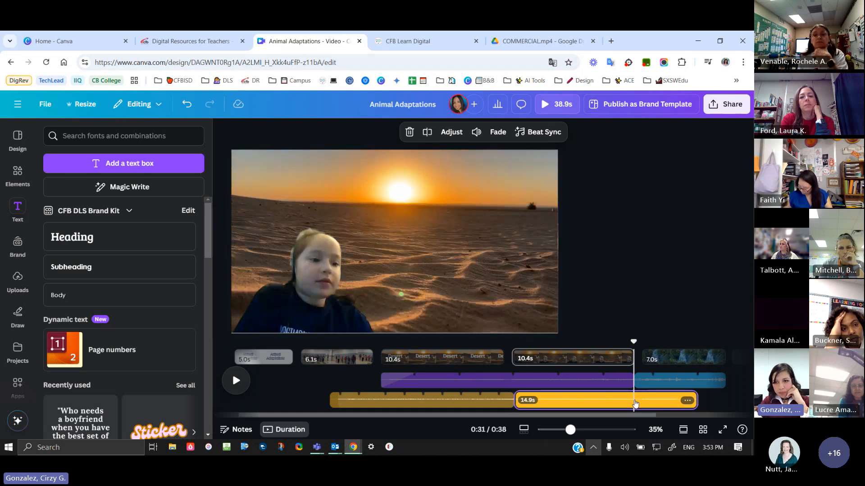
right_click(635, 402)
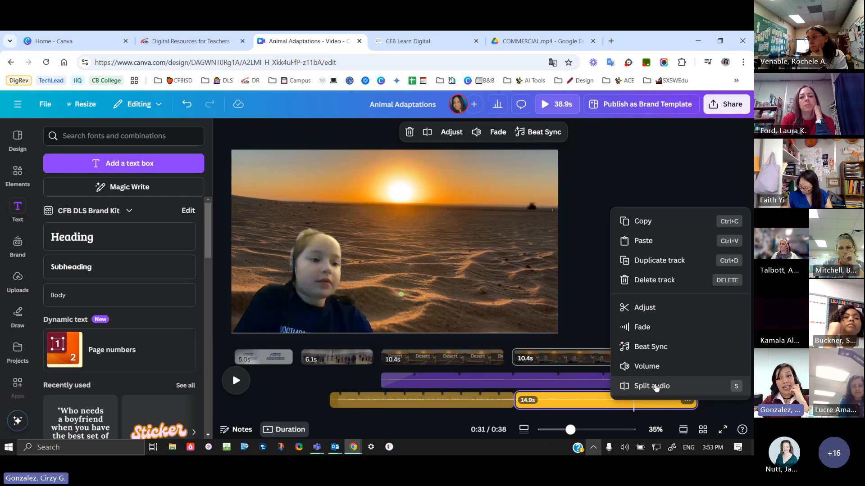
click(648, 388)
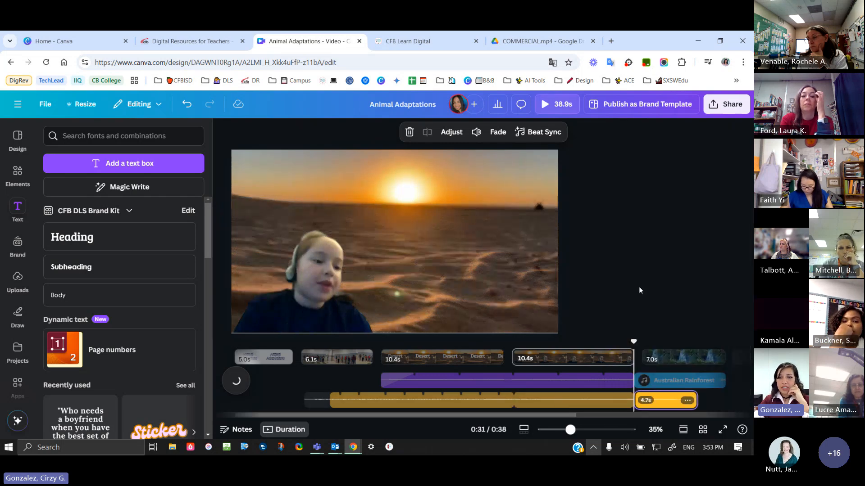
Set the volume of the background audio segment under the second desert page to 1
click(639, 288)
click(470, 408)
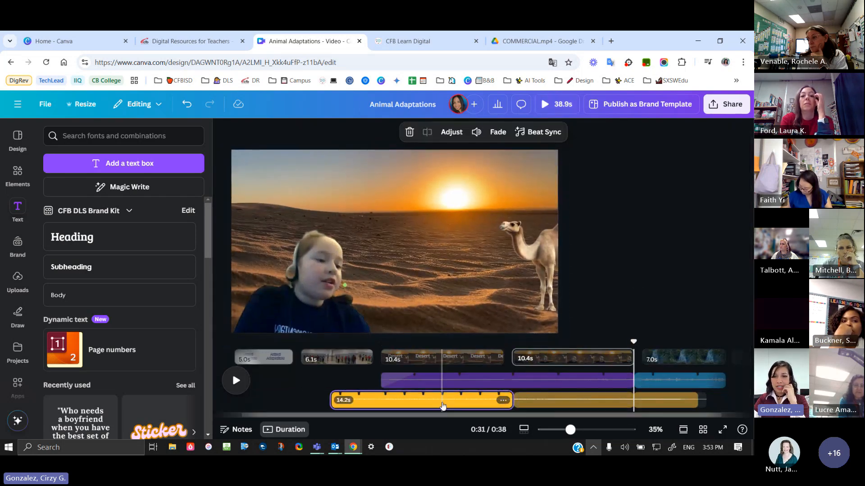
click(584, 404)
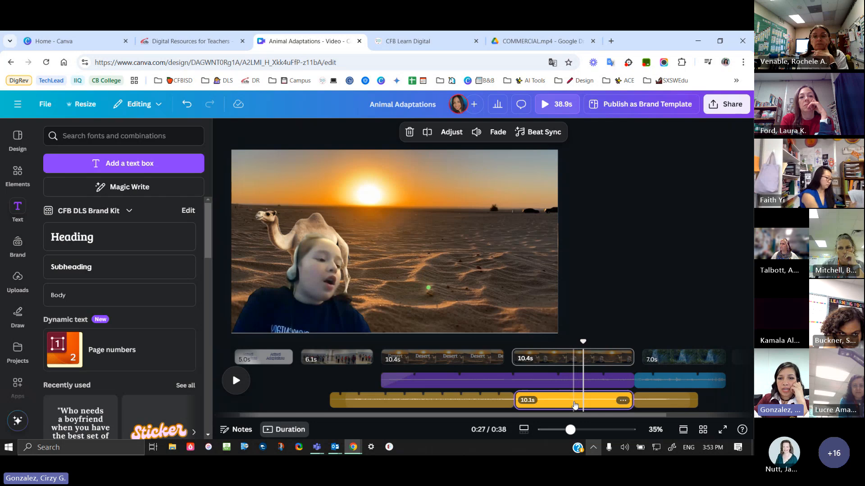
click(476, 132)
click(549, 188)
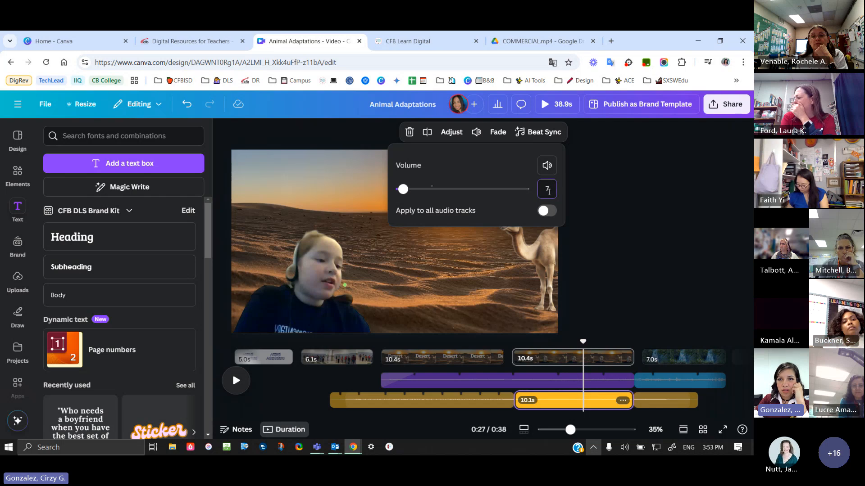
text(1)
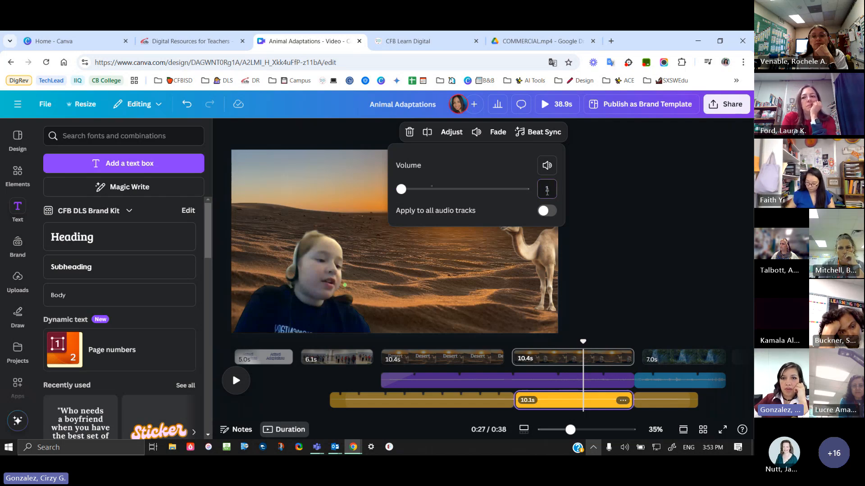
click(600, 198)
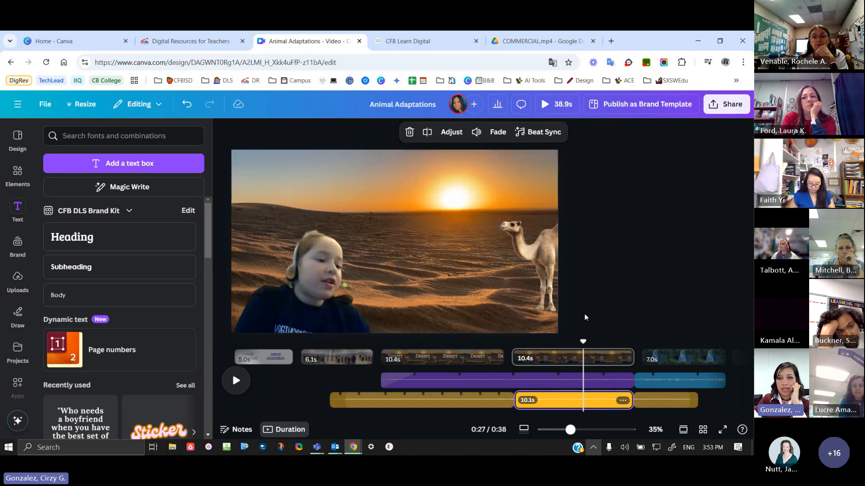
Play the video from about 0:19 across the transition into the second desert page to check the audio levels
drag(584, 342, 478, 345)
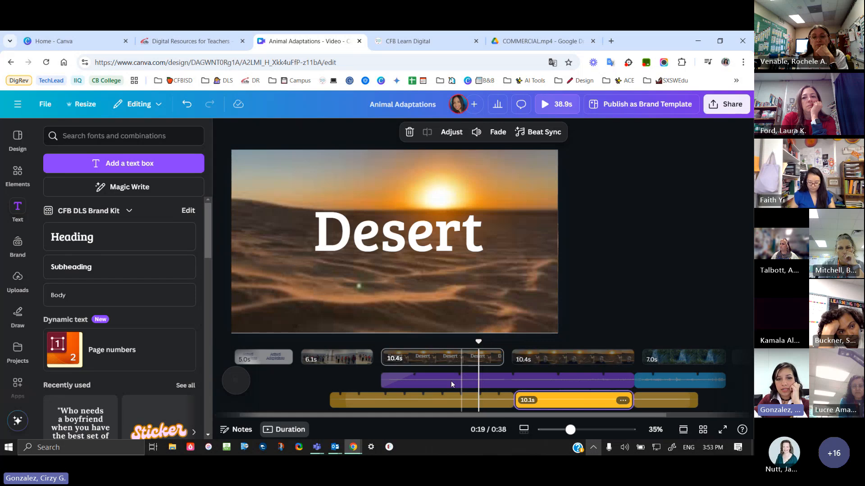
click(237, 382)
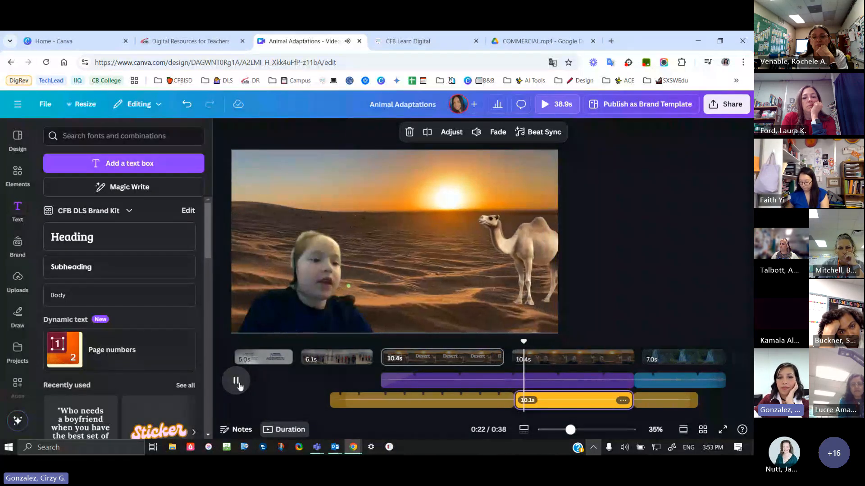
click(239, 386)
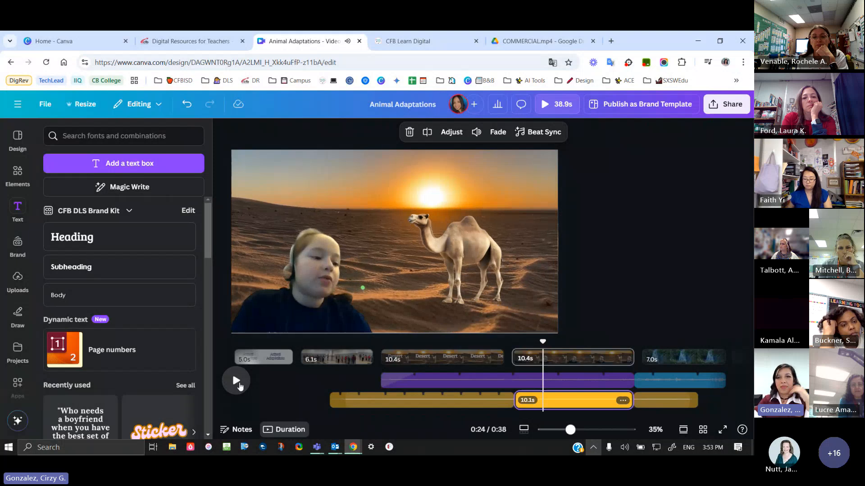
Set the fade out of the first background audio segment to 3 and move the playhead back to about 0:19
click(497, 403)
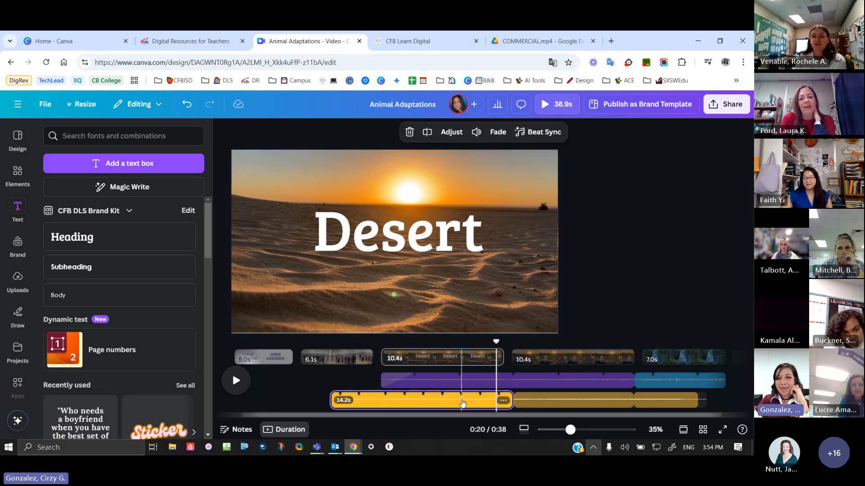
click(498, 132)
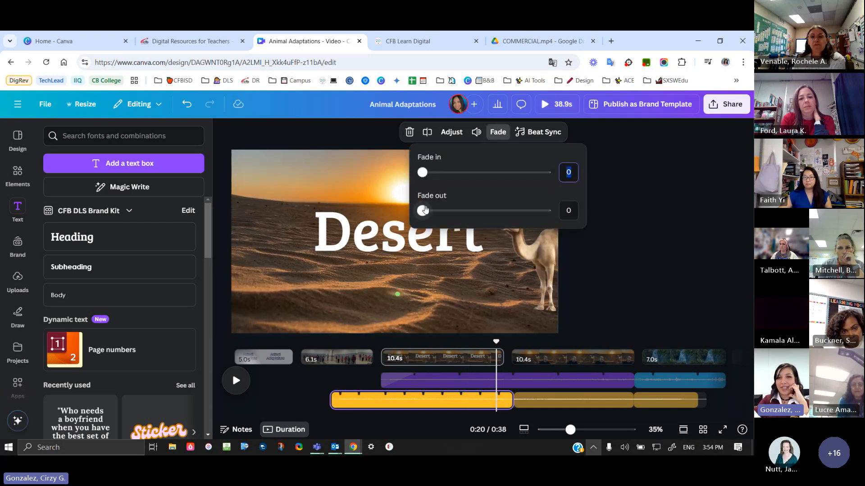
click(568, 212)
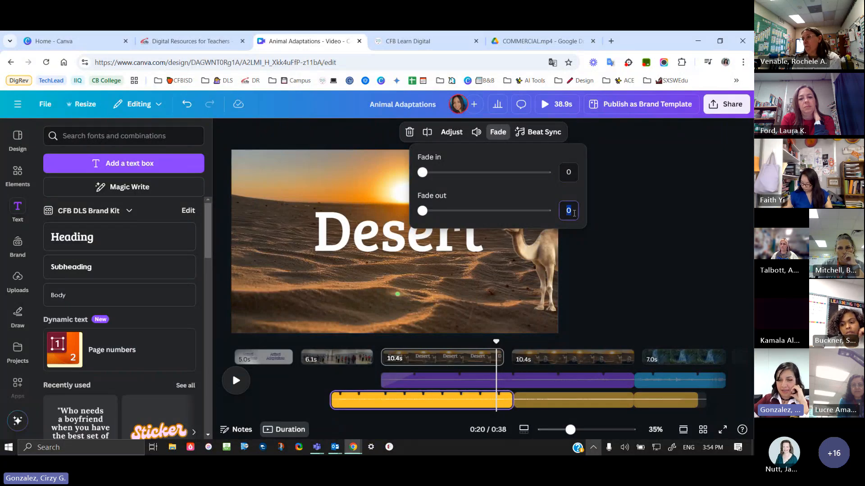
text(3)
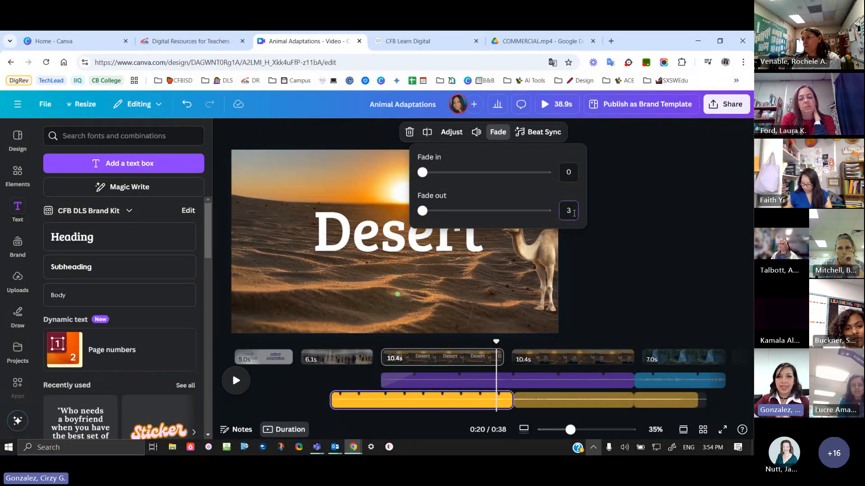
key(Return)
click(645, 211)
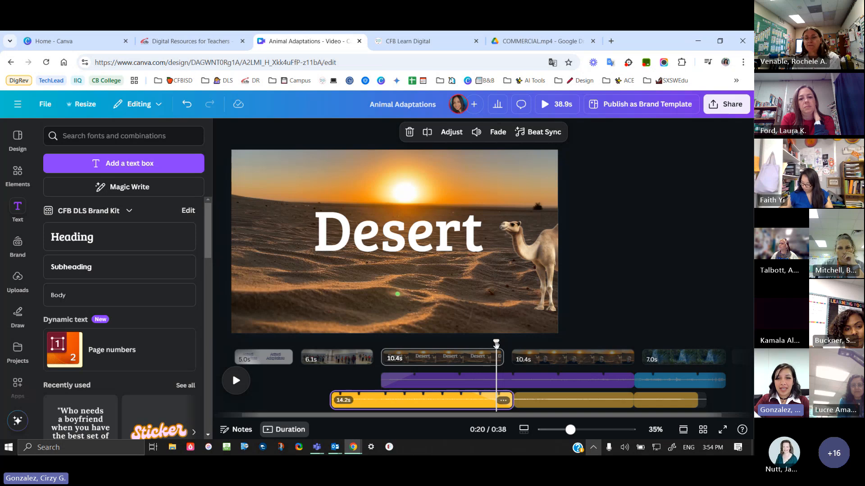
drag(496, 343, 479, 344)
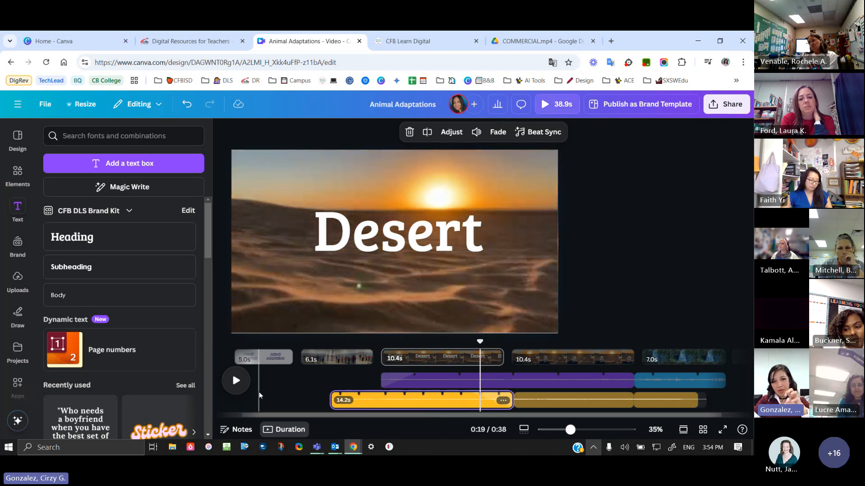
Play the video from about 0:19 into the second desert page to check the background audio fade out
click(236, 381)
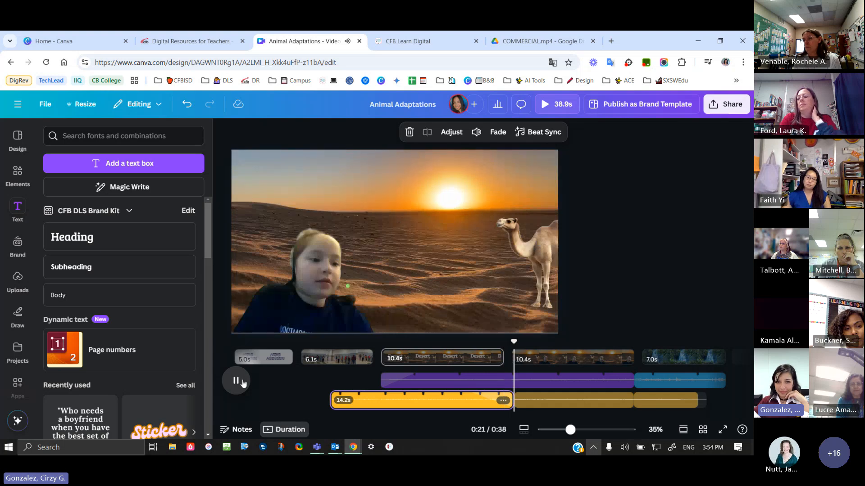
click(243, 383)
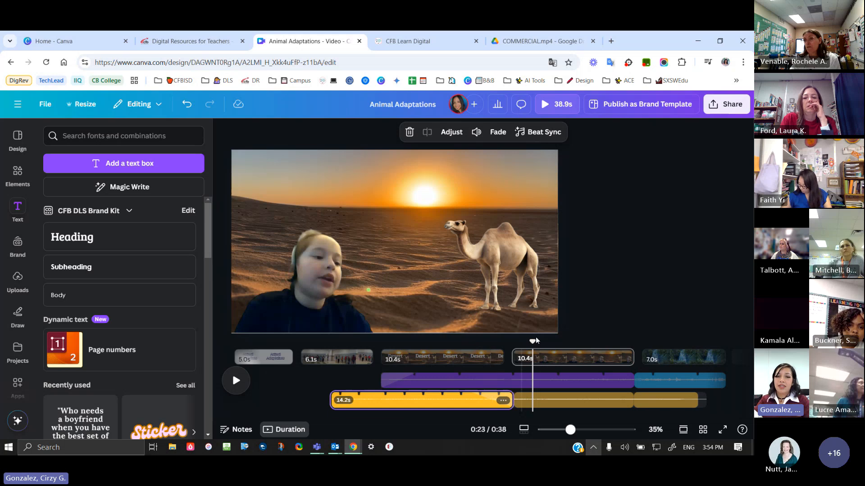
drag(532, 341, 548, 342)
Set the fade in of the last background audio segment, under the waterfall page, to 3
click(656, 401)
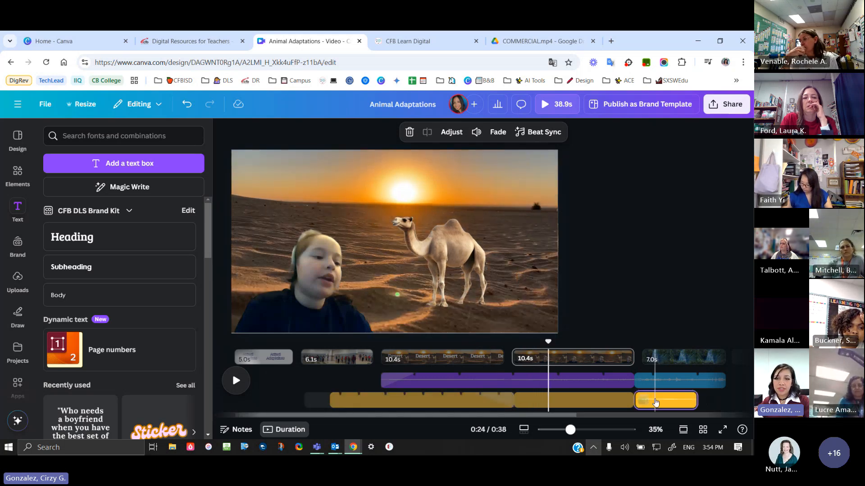
drag(655, 342, 643, 341)
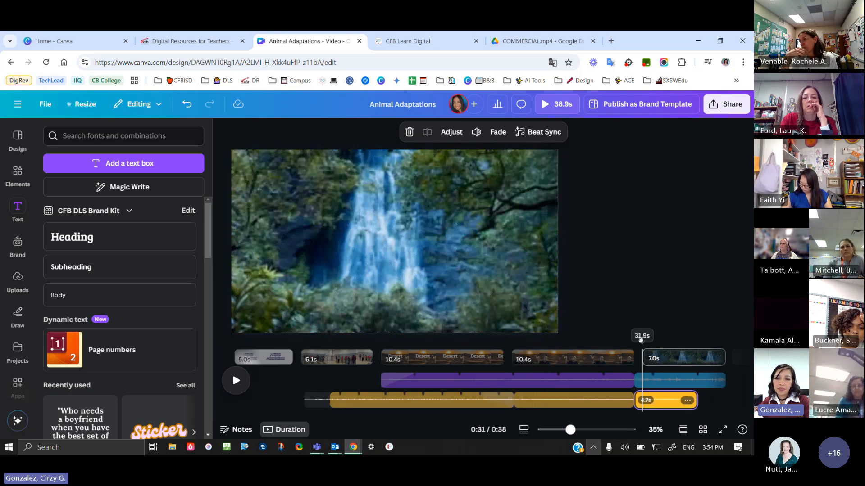
click(660, 404)
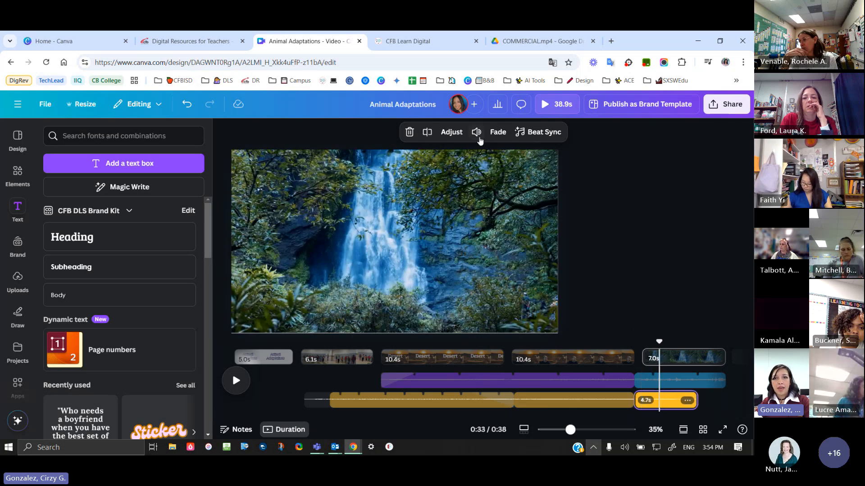
click(498, 132)
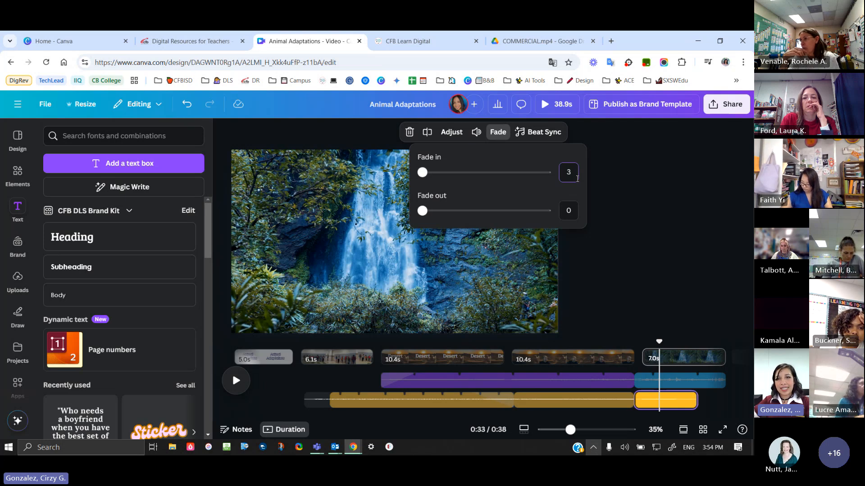
key(Return)
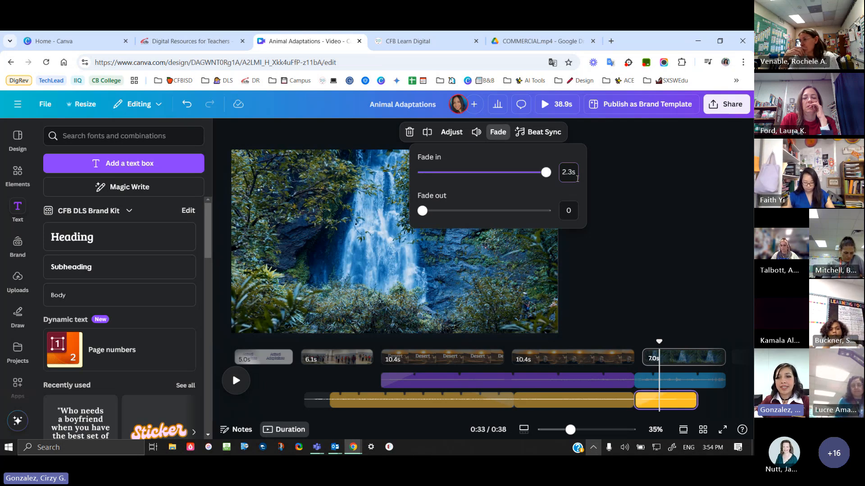
click(664, 287)
Play the video from about 0:29 into the waterfall page to check the fade in, and move the playhead to about 0:38
click(604, 344)
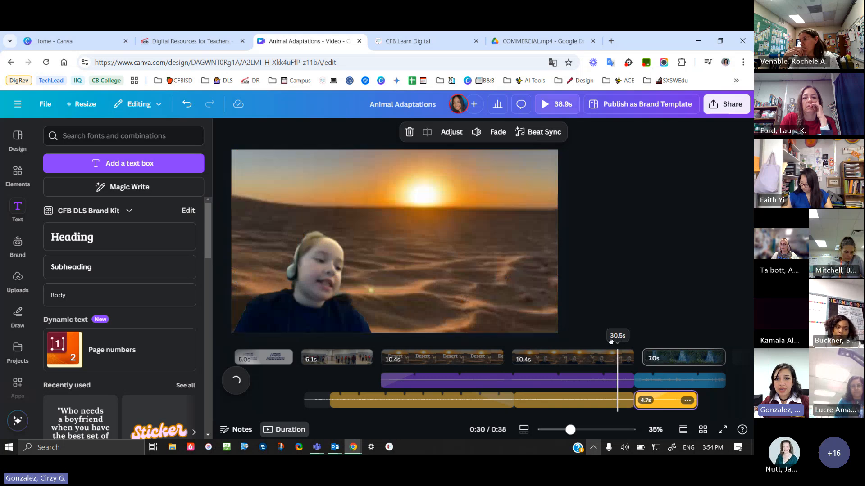
click(570, 363)
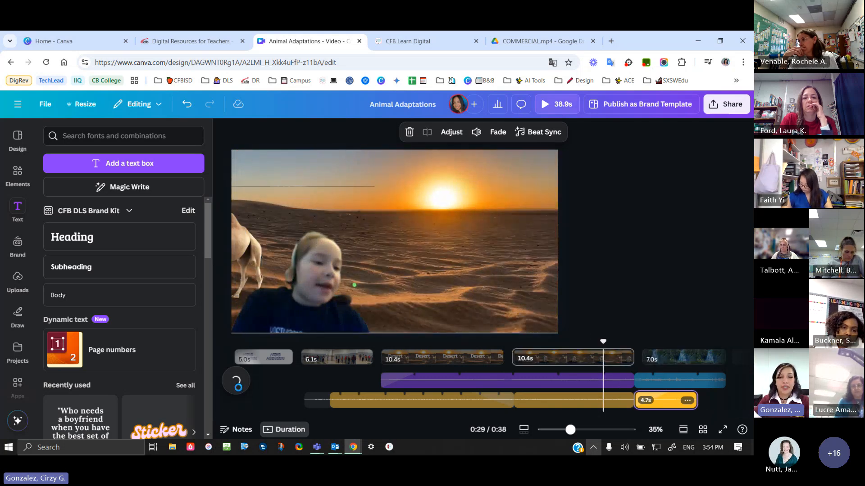
click(240, 390)
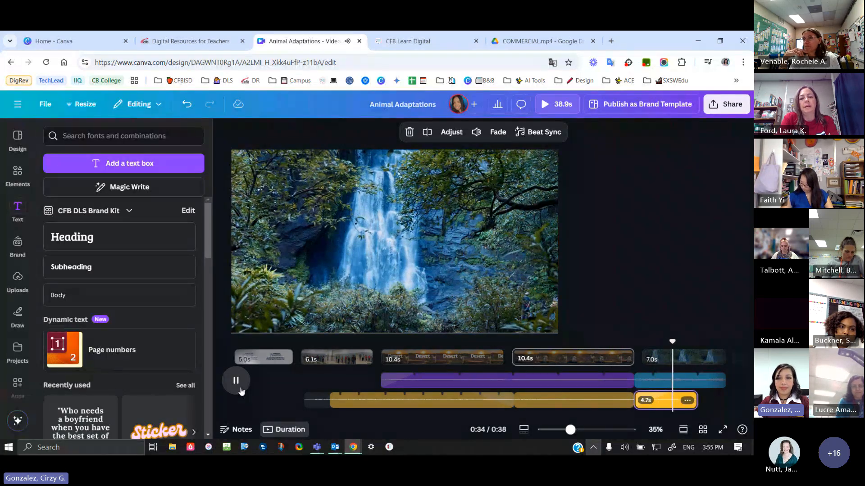
click(236, 381)
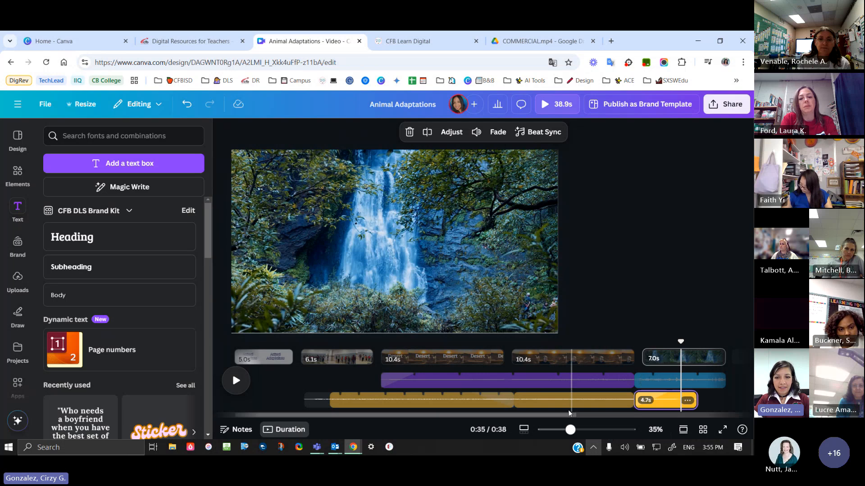
drag(561, 415, 633, 426)
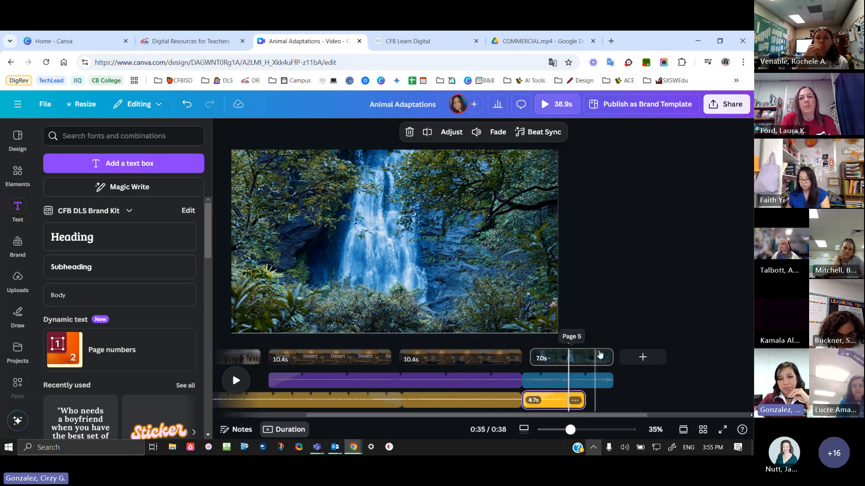
drag(569, 343, 602, 342)
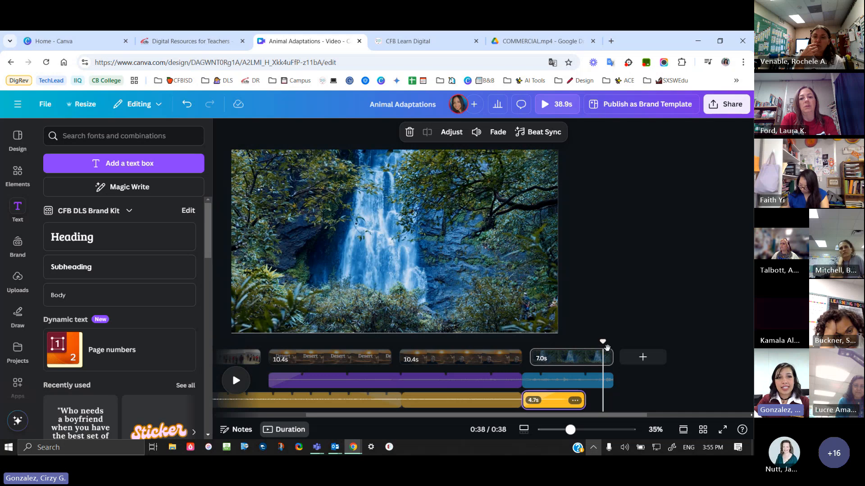
Create a public view link for the video and copy it
click(717, 100)
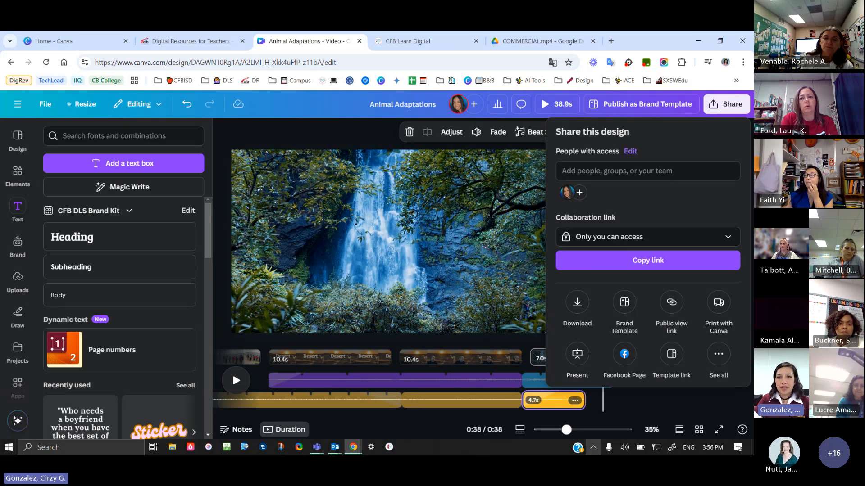
click(676, 307)
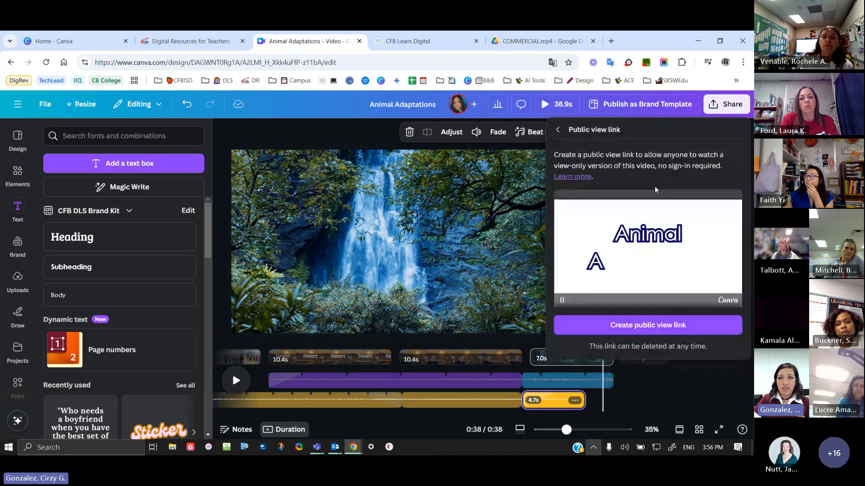
click(658, 332)
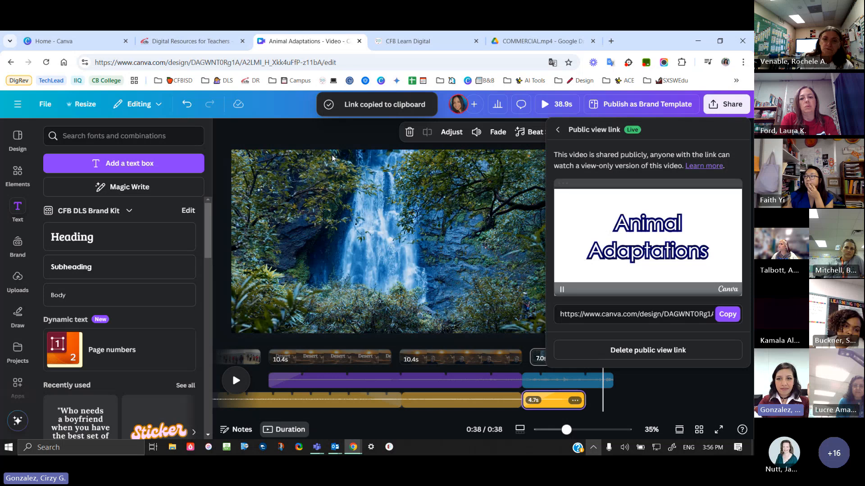
click(726, 315)
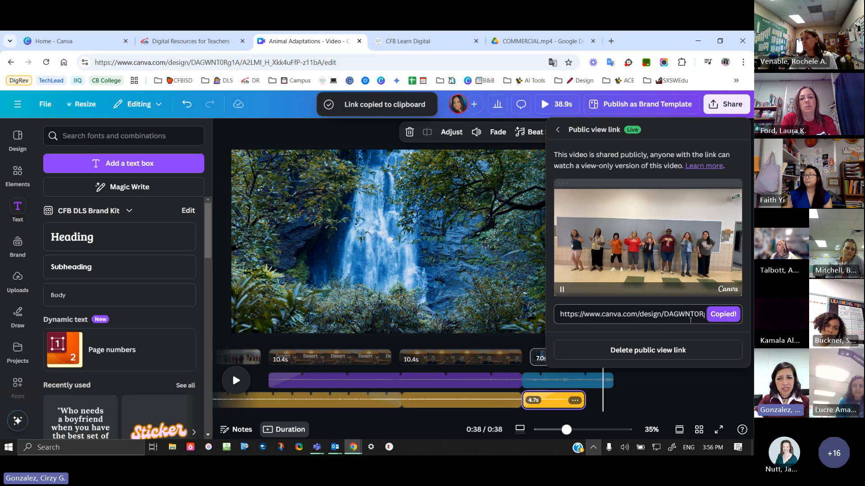
click(558, 132)
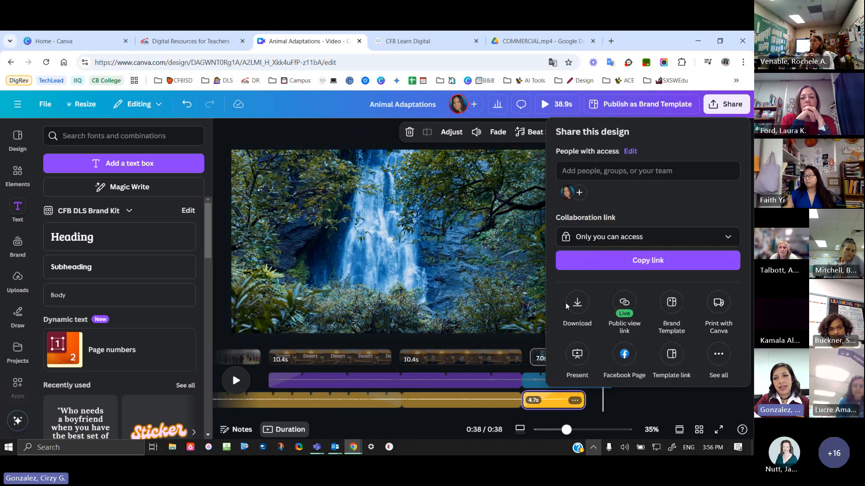
click(355, 156)
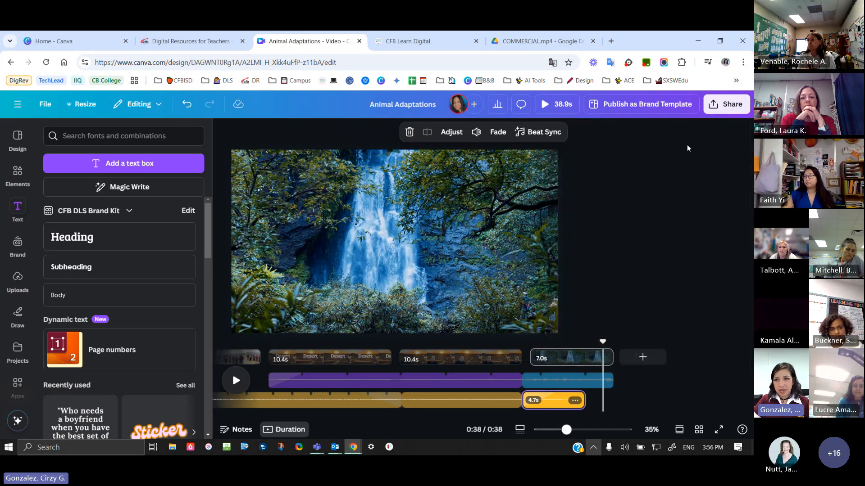
Download all 5 pages of the design as an MP4 video at 1080p (HD) quality
click(725, 105)
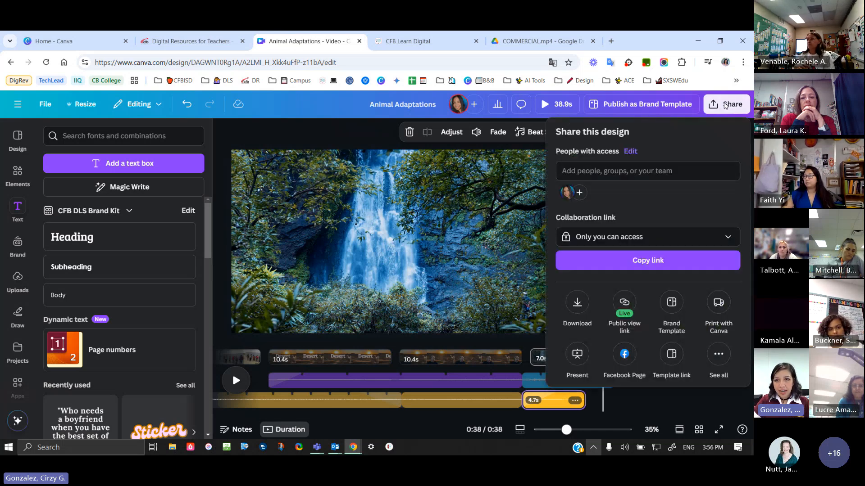
click(577, 302)
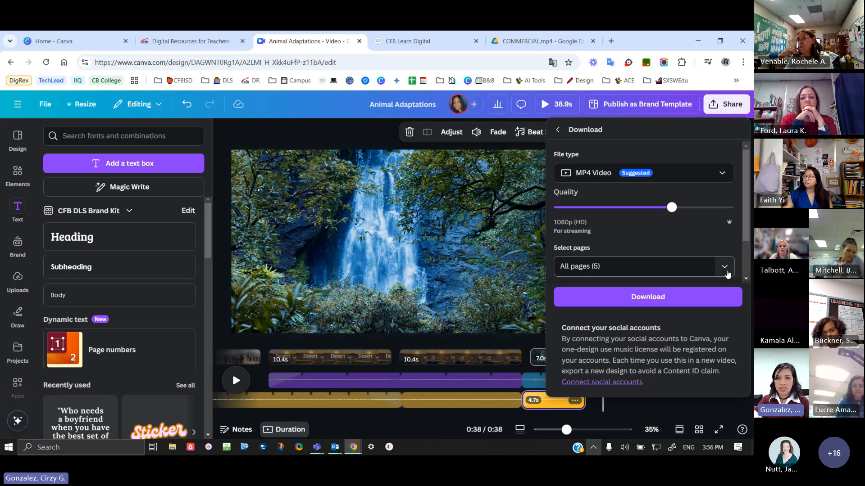
click(652, 299)
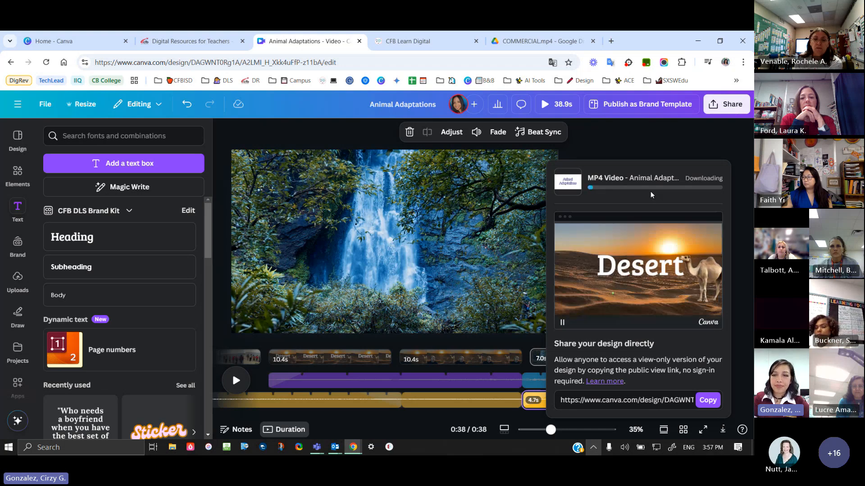
click(629, 147)
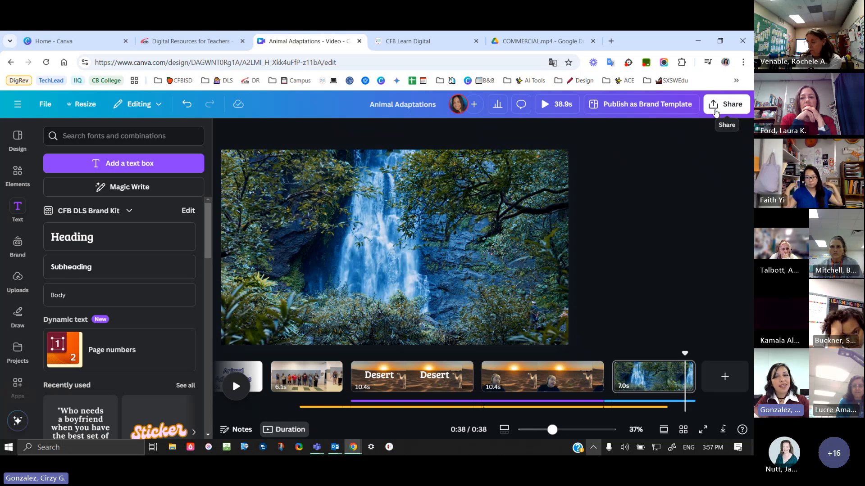
Open the full list of publishing options and check the browser's recent downloads for Animal Adaptations.mp4
click(715, 108)
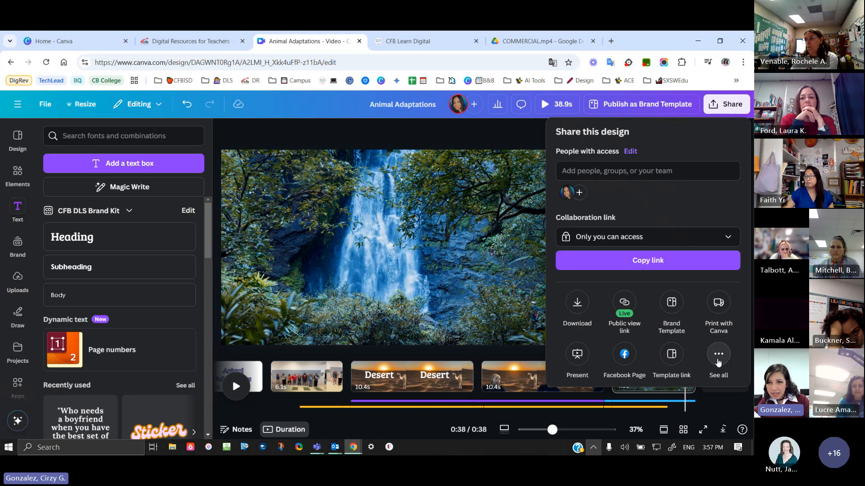
click(717, 361)
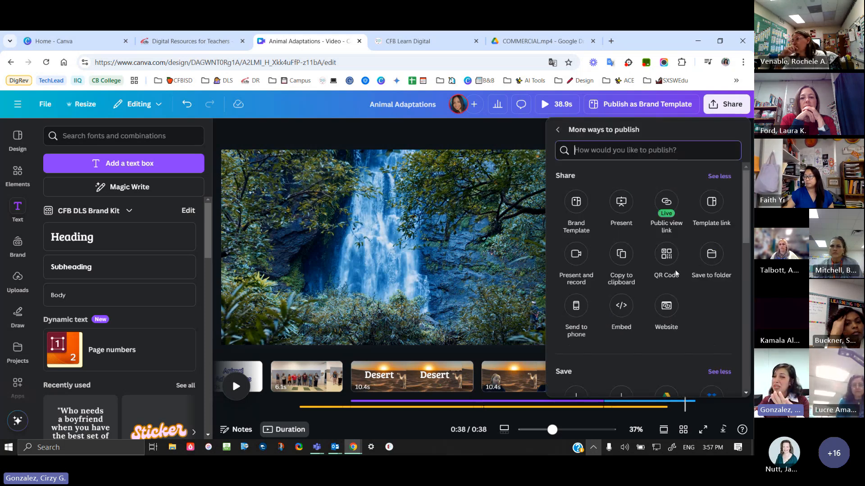
scroll(675, 271, down, 1)
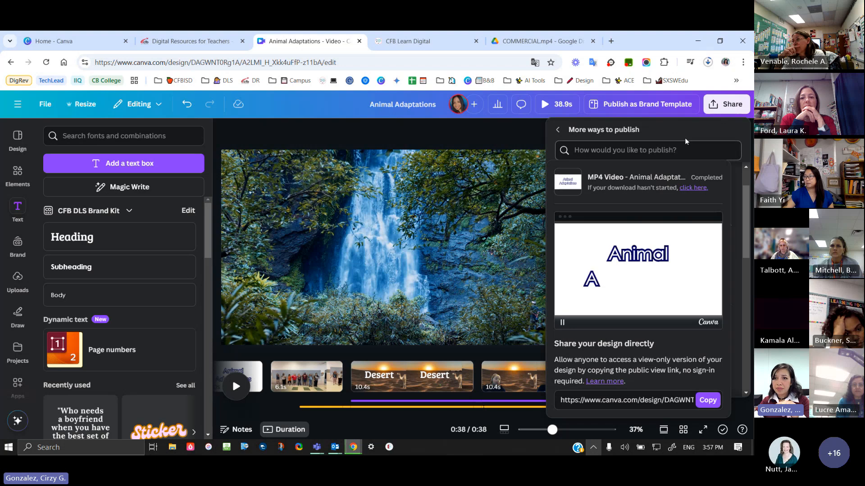
click(708, 62)
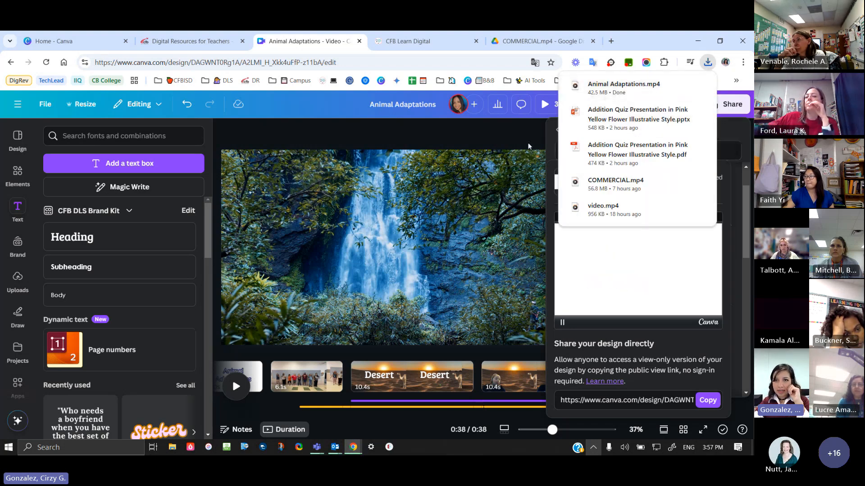
click(675, 132)
Look through the additional publishing options and view the folders available for saving the video to Google Drive
click(718, 108)
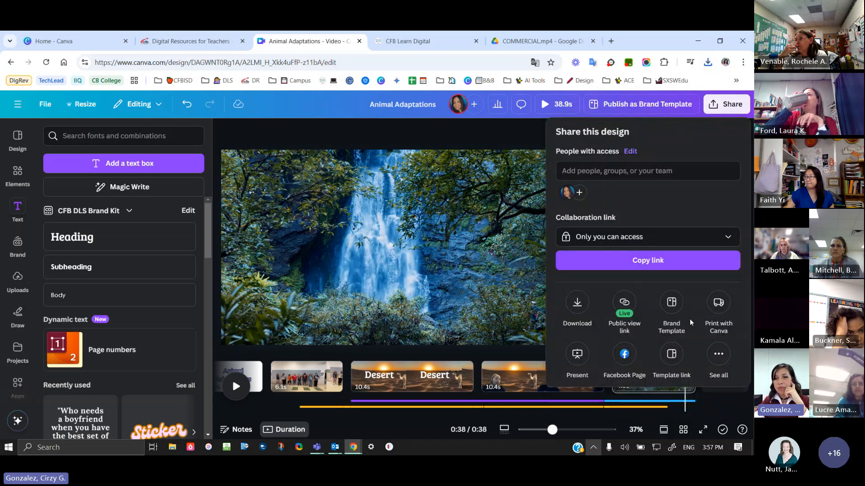
click(719, 358)
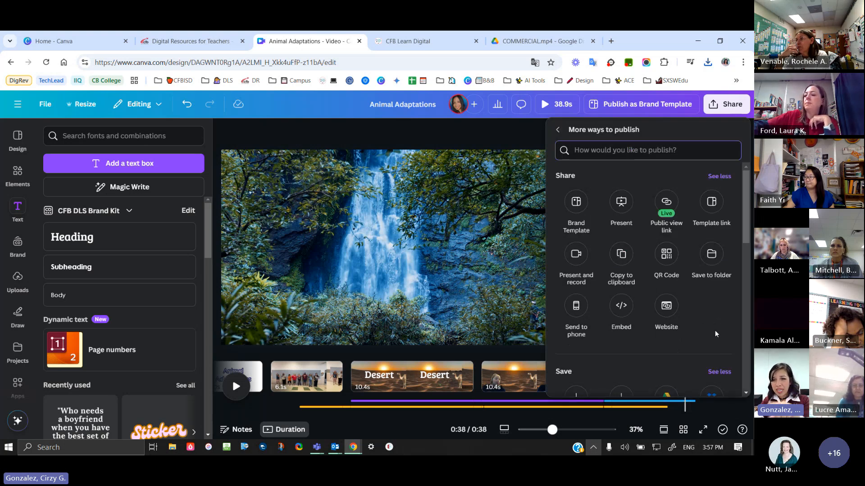
scroll(715, 321, down, 3)
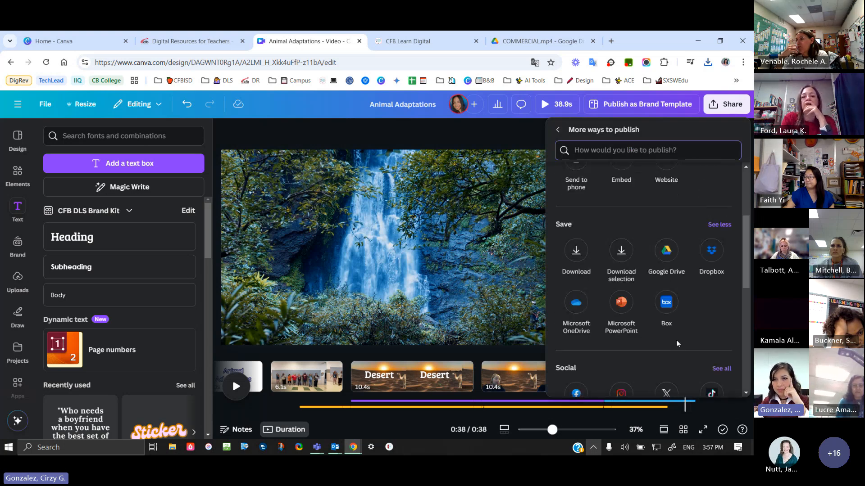
click(666, 251)
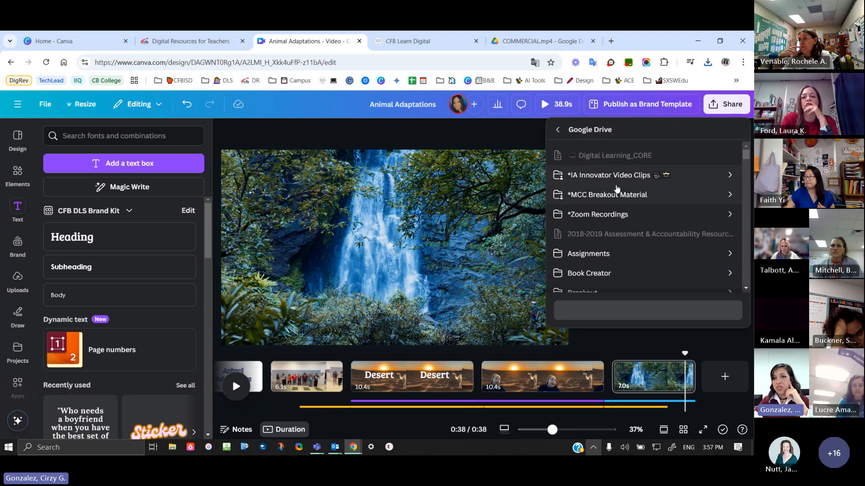
click(624, 206)
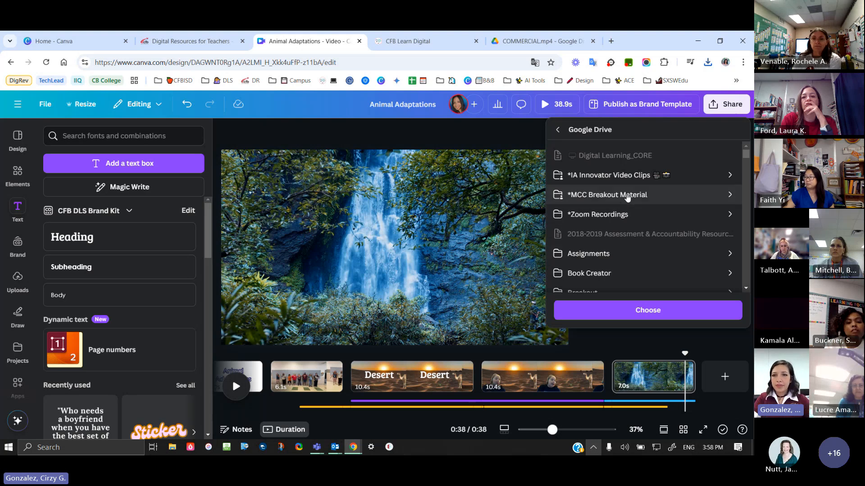
click(558, 130)
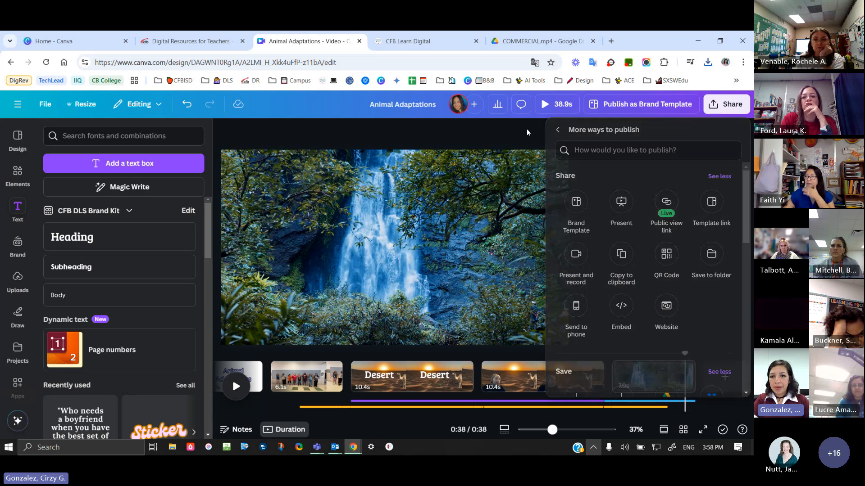
click(526, 129)
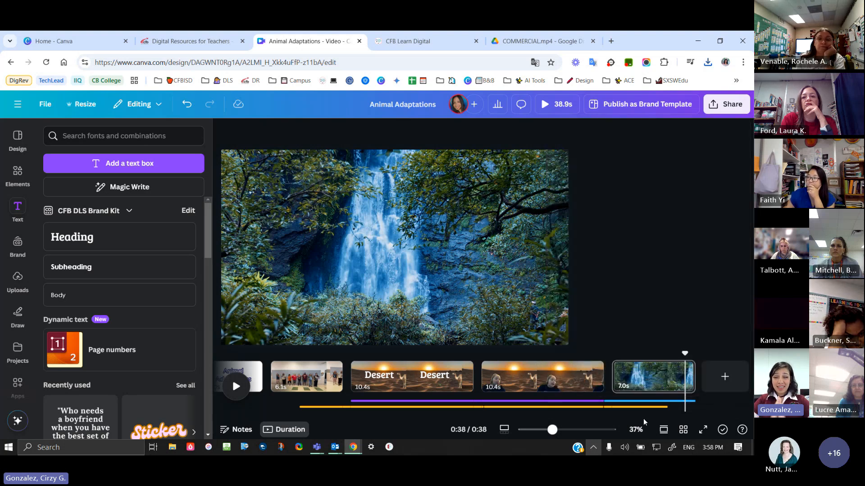